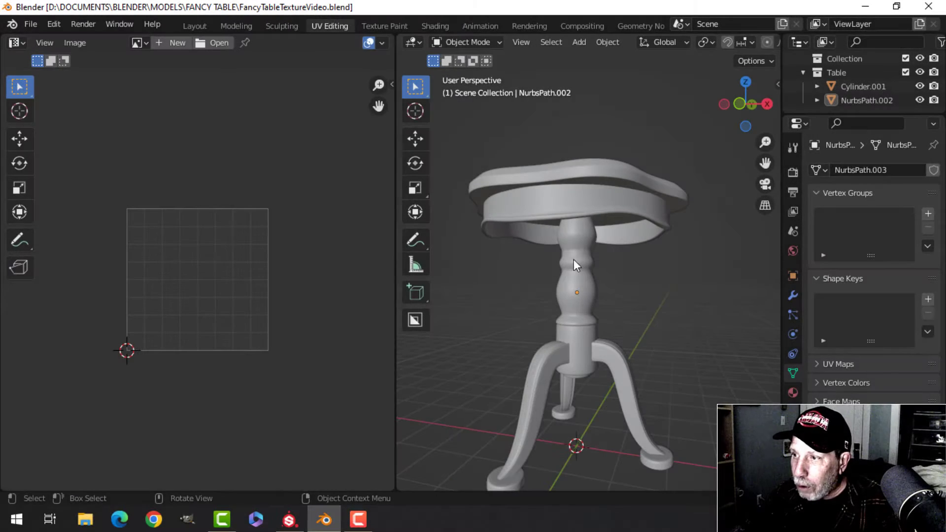
# Step: Orbit around the end table model and select the table object (NurbsPath.002)
pyautogui.moveTo(593, 190); pyautogui.dragTo(593, 231, button='middle')
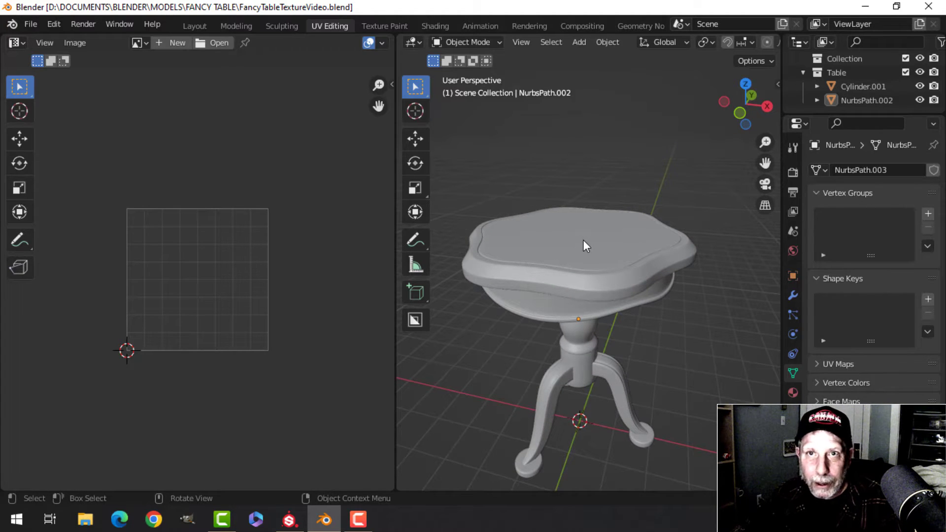
pyautogui.moveTo(609, 304); pyautogui.dragTo(609, 283, button='middle')
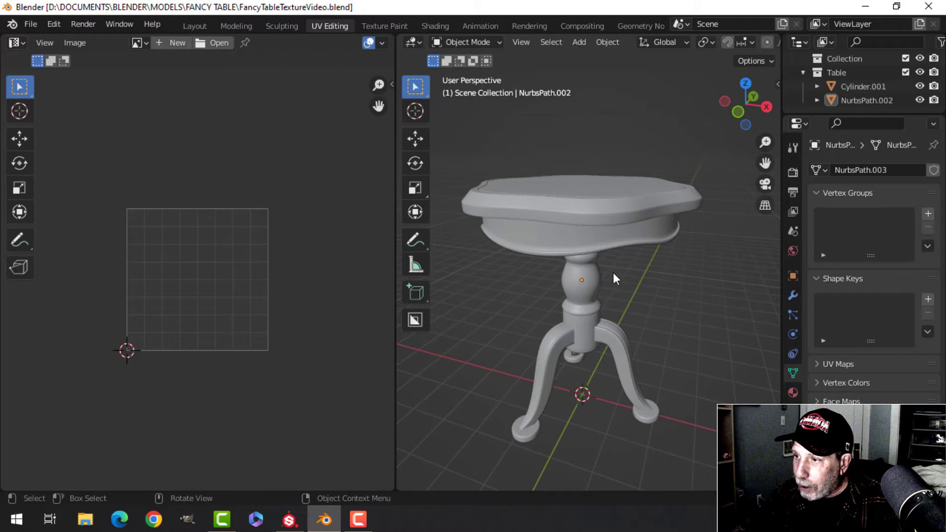
pyautogui.moveTo(613, 273); pyautogui.dragTo(592, 220, button='middle')
pyautogui.click(592, 220)
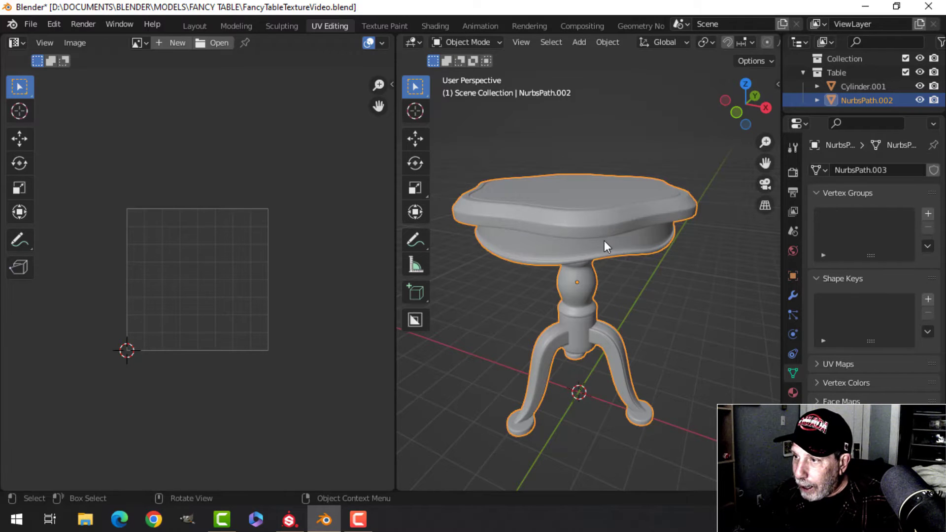
pyautogui.moveTo(604, 240); pyautogui.dragTo(570, 260, button='middle')
# Step: In Edit Mode, mark the apron's top edge loop as a seam
pyautogui.press('Tab')
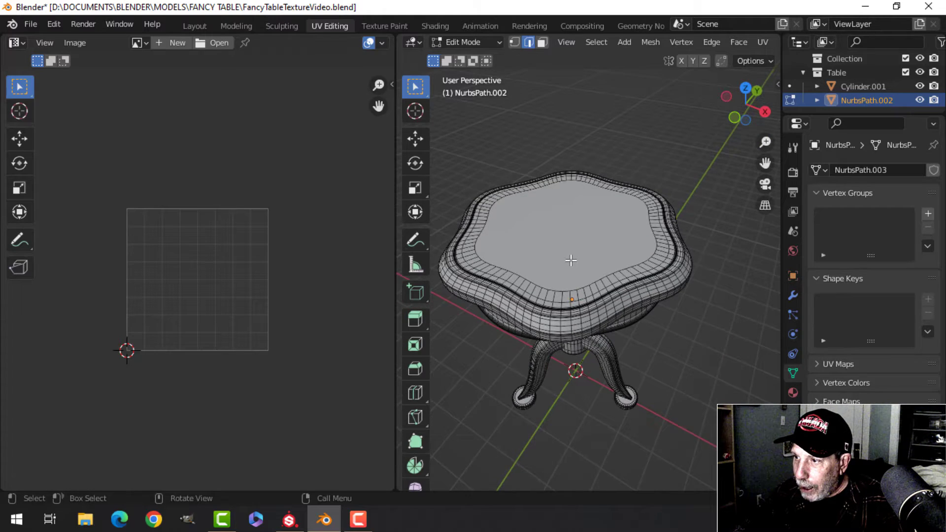
pyautogui.scroll(2, 571, 260)
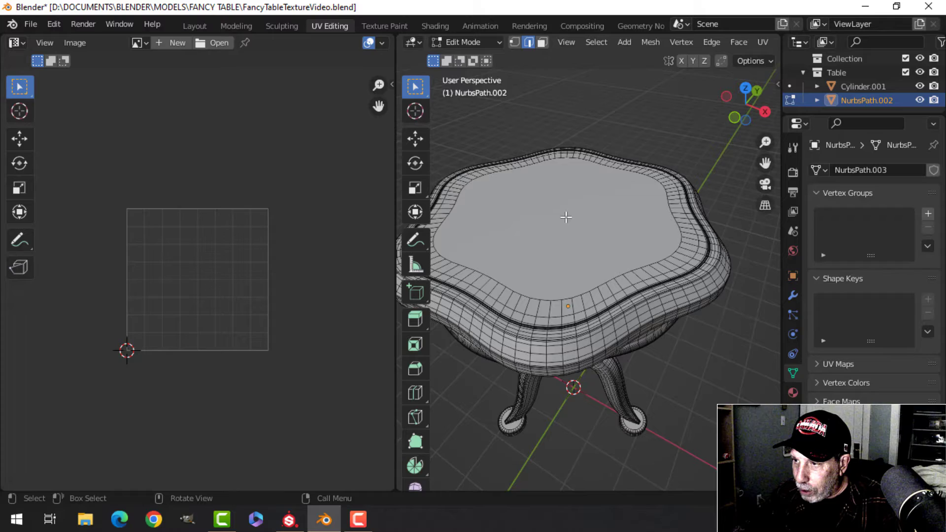
pyautogui.moveTo(582, 248); pyautogui.dragTo(606, 196, button='middle')
pyautogui.scroll(5, 589, 212)
pyautogui.scroll(-1, 604, 228)
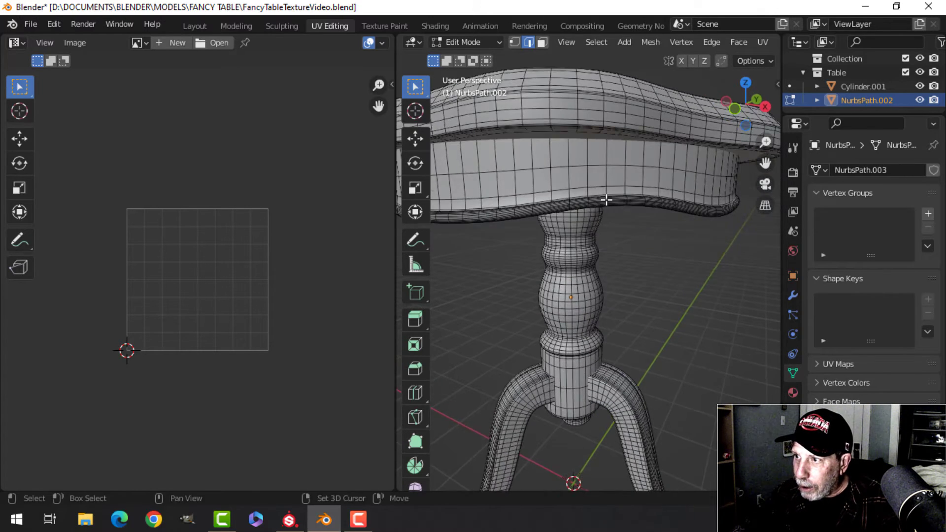
pyautogui.scroll(3, 607, 215)
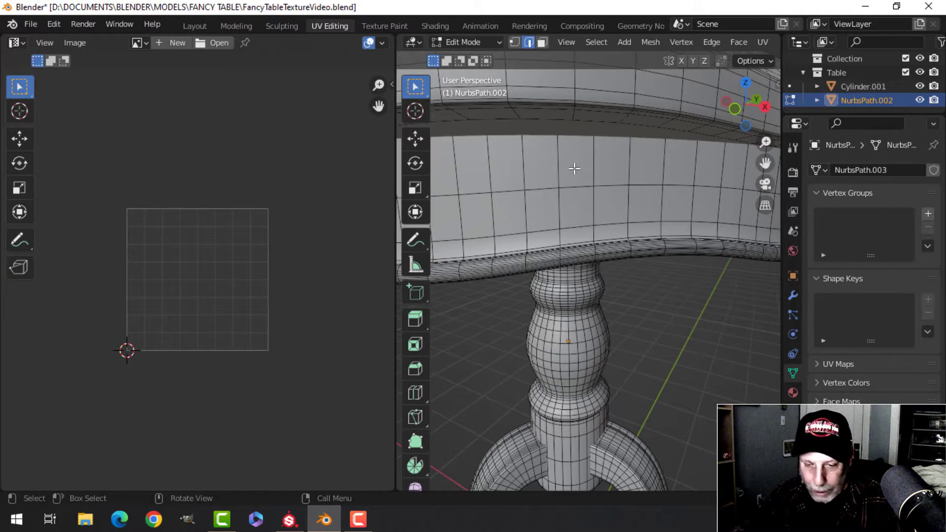
pyautogui.keyDown('alt'); pyautogui.click(557, 101); pyautogui.keyUp('alt')
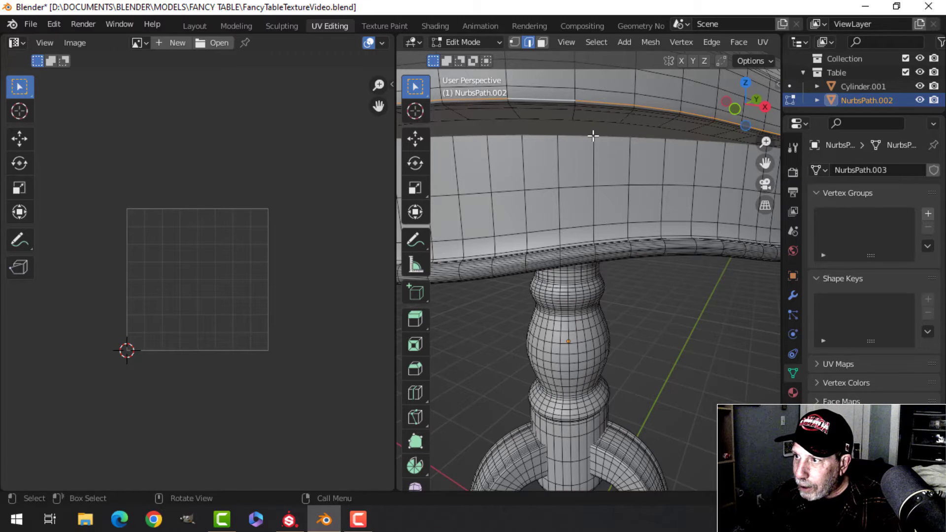
pyautogui.moveTo(593, 137); pyautogui.dragTo(593, 139, button='middle')
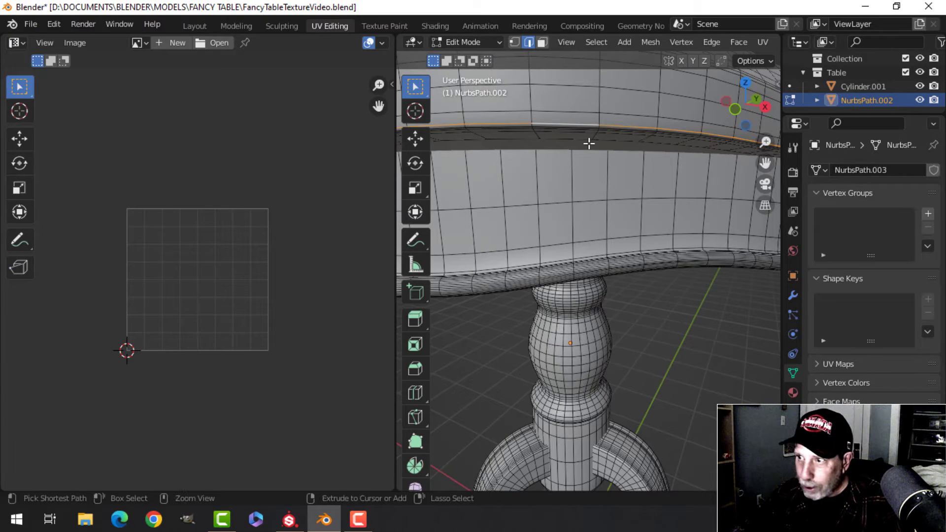
pyautogui.hotkey('ctrl', 'e')
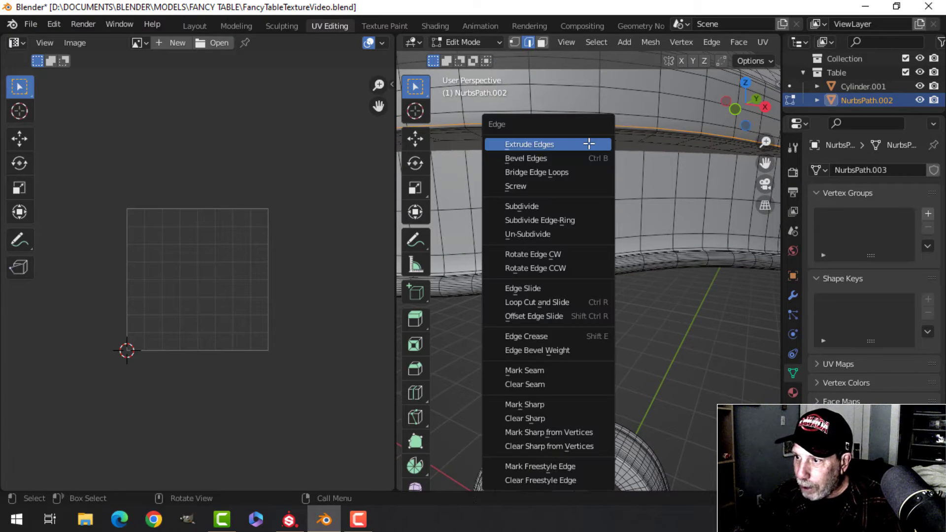
pyautogui.click(545, 367)
pyautogui.moveTo(545, 367); pyautogui.dragTo(598, 217, button='middle')
# Step: Mark the tabletop rim loop as a seam, then unwrap the linked tabletop faces
pyautogui.hotkey('alt', 'a')
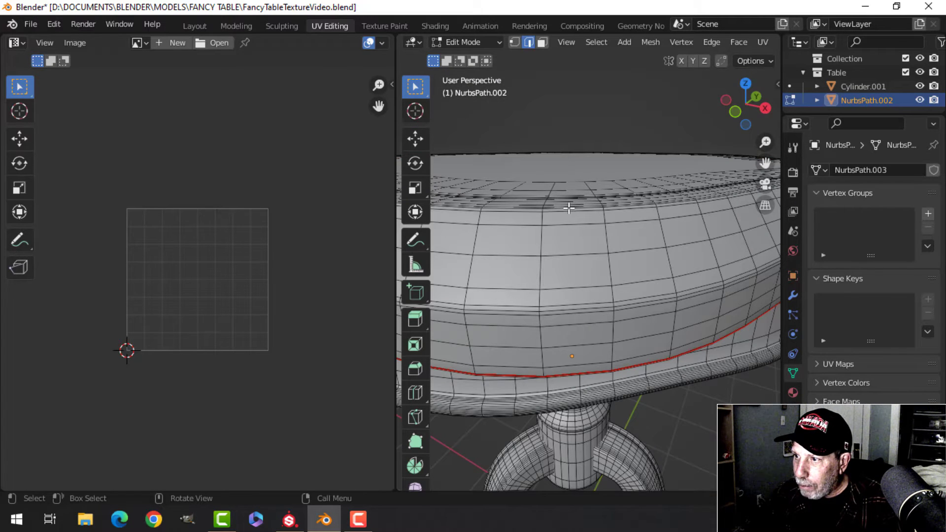
pyautogui.keyDown('alt'); pyautogui.click(590, 210); pyautogui.keyUp('alt')
pyautogui.hotkey('ctrl', 'e')
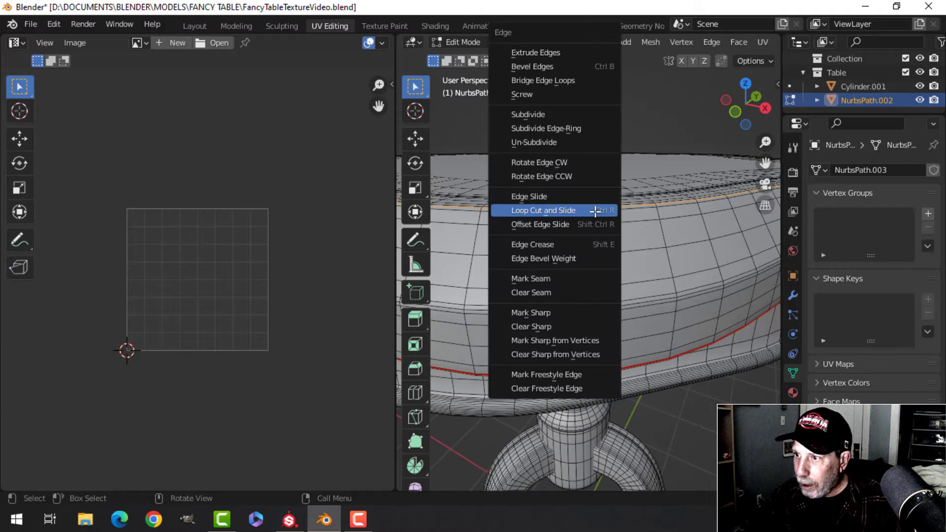
pyautogui.click(543, 275)
pyautogui.scroll(-3, 586, 250)
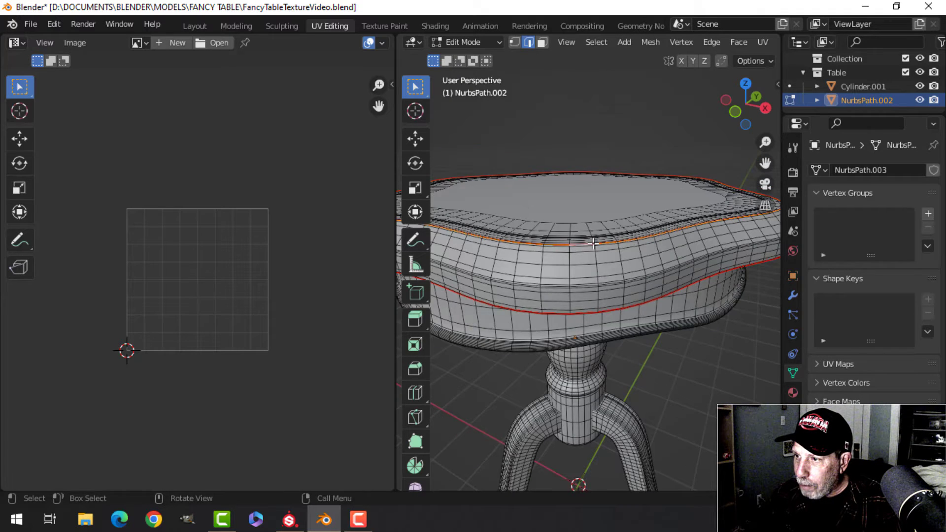
pyautogui.hotkey('ctrl', 'l')
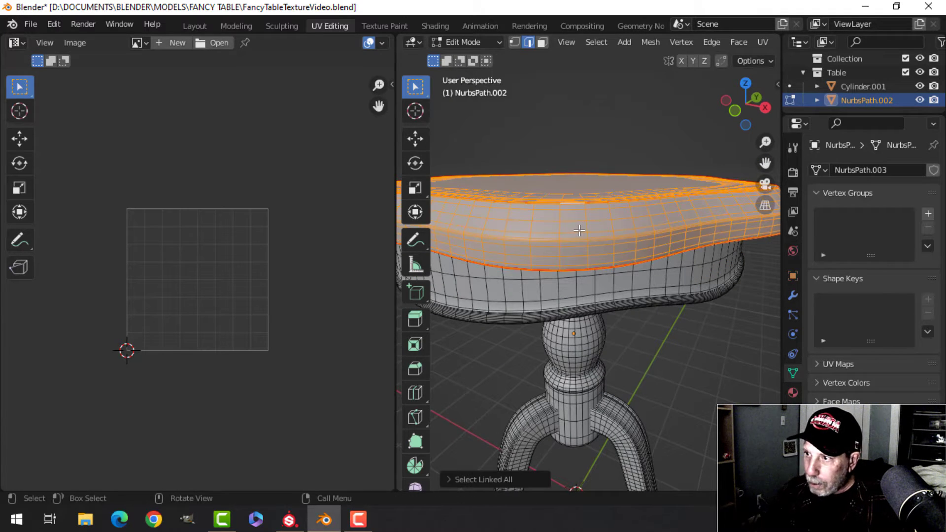
pyautogui.press('u')
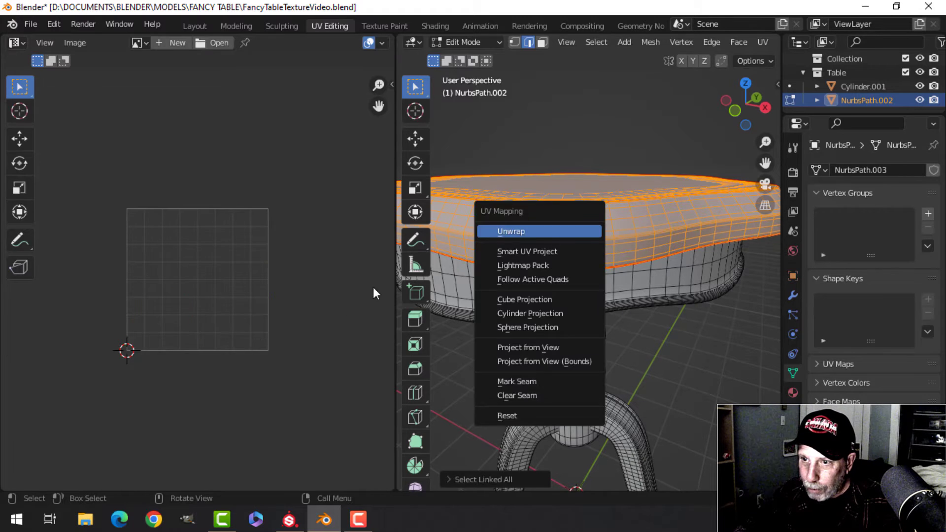
pyautogui.press('Return')
# Step: Mark the apron's lower edge loop as a seam
pyautogui.scroll(4, 630, 280)
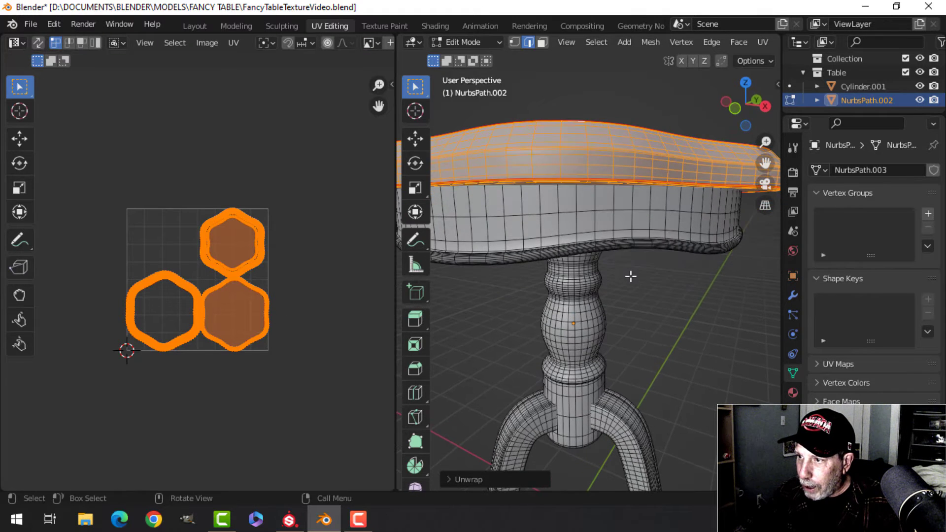
pyautogui.scroll(6, 631, 276)
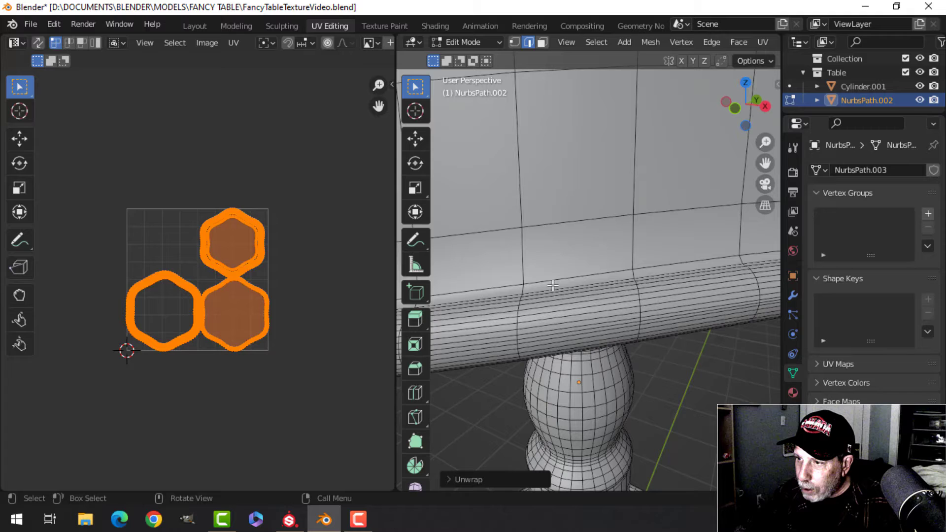
pyautogui.hotkey('alt', 'a')
pyautogui.keyDown('alt'); pyautogui.click(548, 290); pyautogui.keyUp('alt')
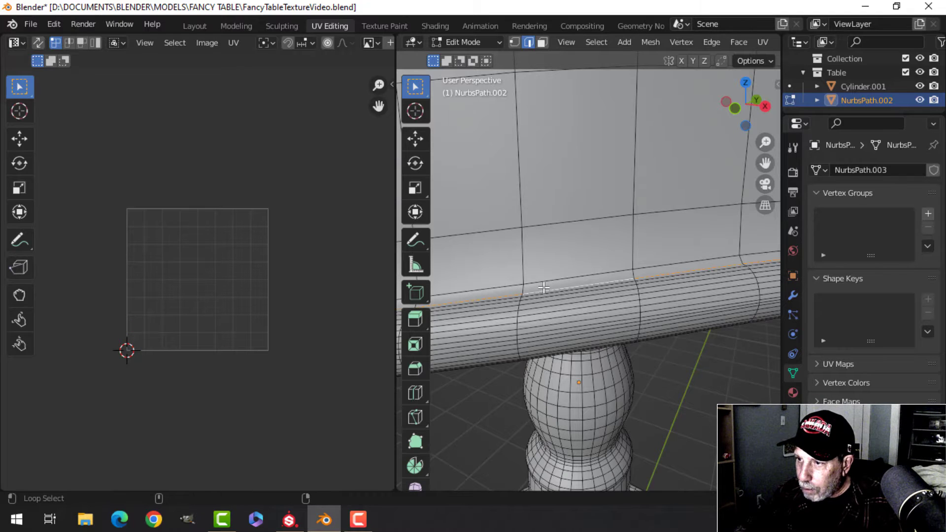
pyautogui.hotkey('ctrl', 'e')
pyautogui.click(569, 286)
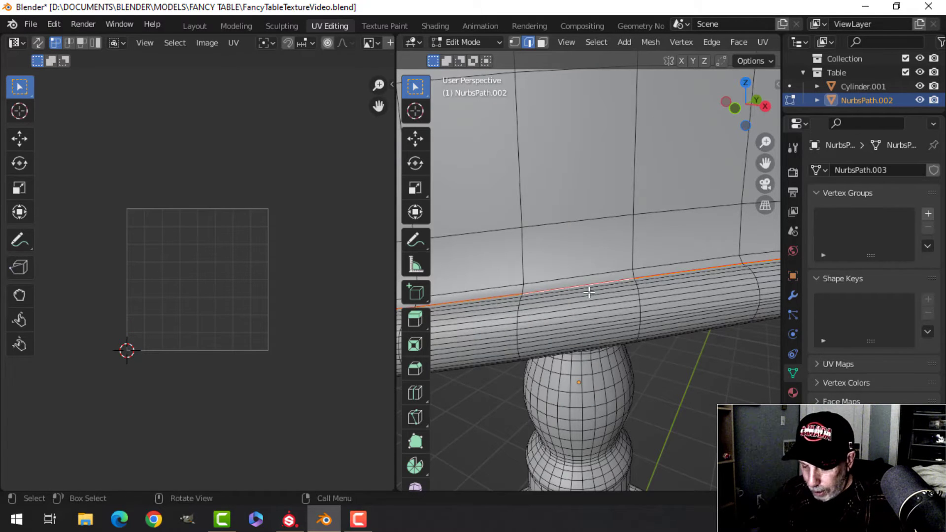
# Step: Select the whole linked table mesh and unwrap it again
pyautogui.hotkey('ctrl', 'l')
pyautogui.press('u')
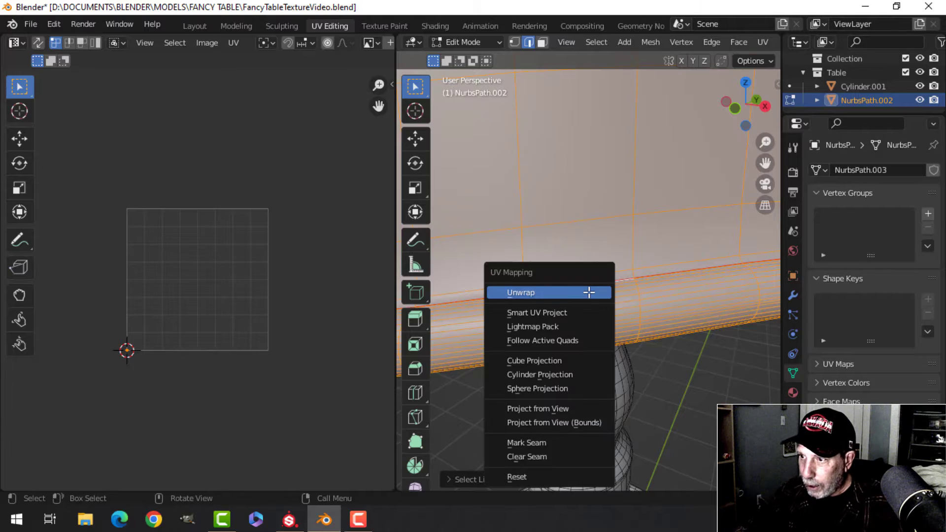
pyautogui.click(589, 292)
pyautogui.scroll(-5, 616, 301)
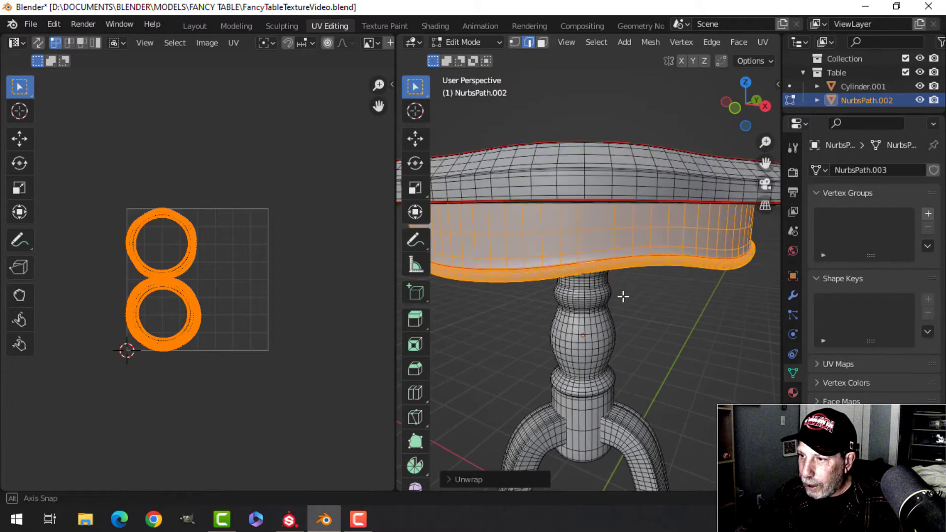
pyautogui.keyDown('shift'); pyautogui.moveTo(623, 296); pyautogui.dragTo(544, 227, button='middle'); pyautogui.keyUp('shift')
pyautogui.scroll(4, 610, 279)
pyautogui.scroll(2, 544, 227)
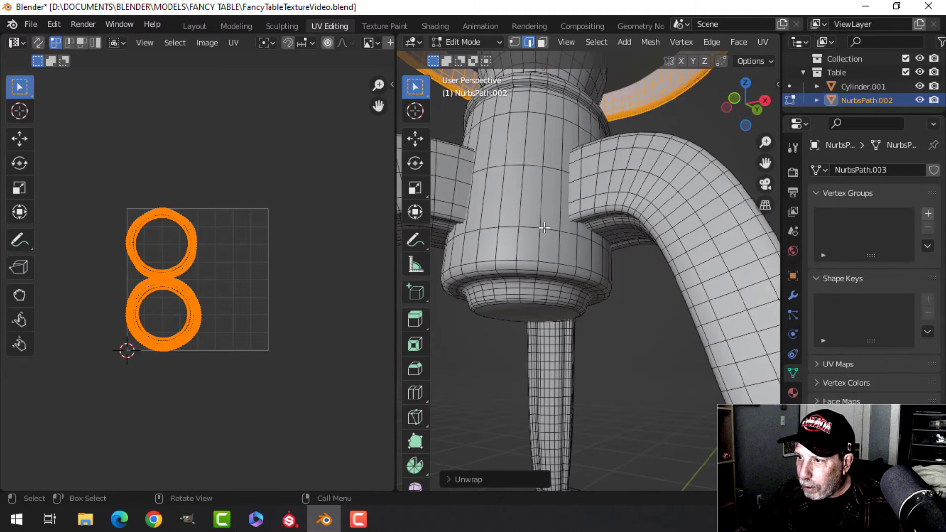
pyautogui.scroll(3, 522, 222)
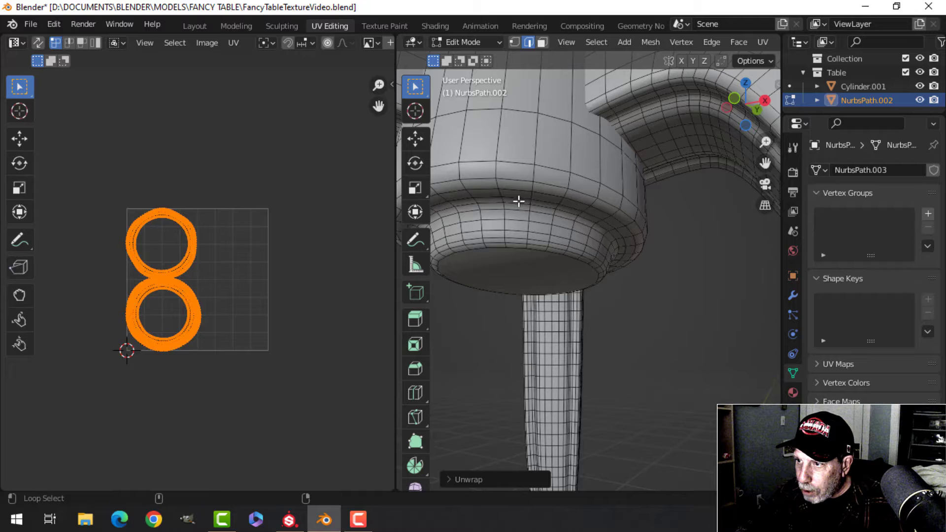
# Step: Mark seams on the pedestal column's rim edge loops
pyautogui.keyDown('alt'); pyautogui.click(520, 202); pyautogui.keyUp('alt')
pyautogui.hotkey('ctrl', 'e')
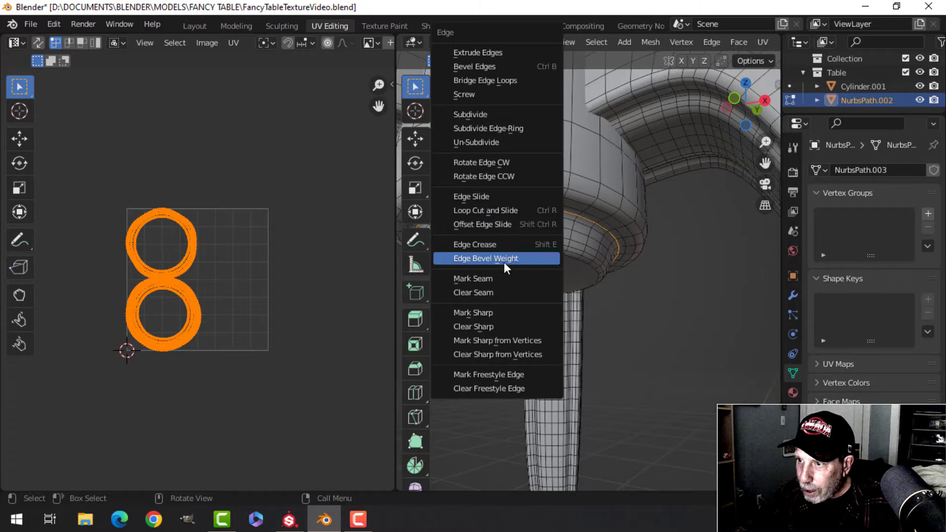
pyautogui.click(501, 276)
pyautogui.moveTo(501, 276); pyautogui.dragTo(570, 235, button='middle')
pyautogui.scroll(4, 566, 231)
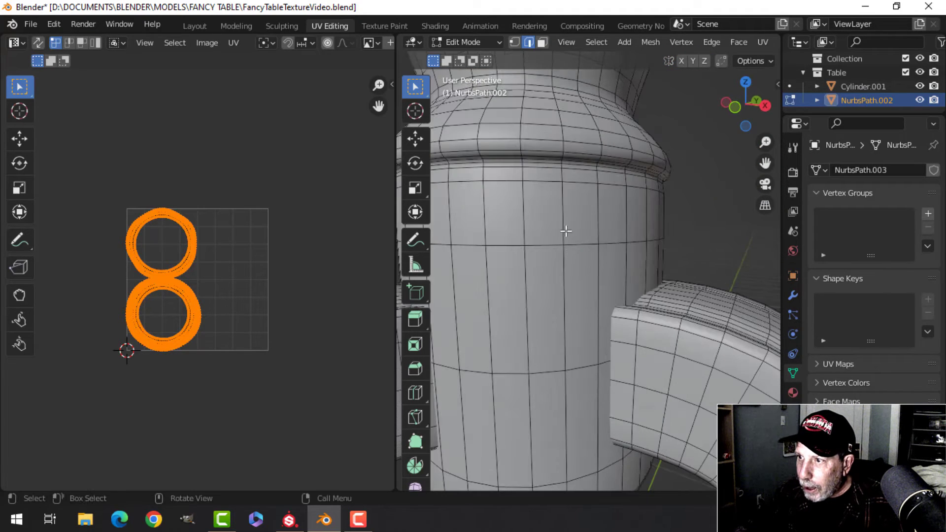
pyautogui.keyDown('alt'); pyautogui.click(538, 163); pyautogui.keyUp('alt')
pyautogui.hotkey('ctrl', 'e')
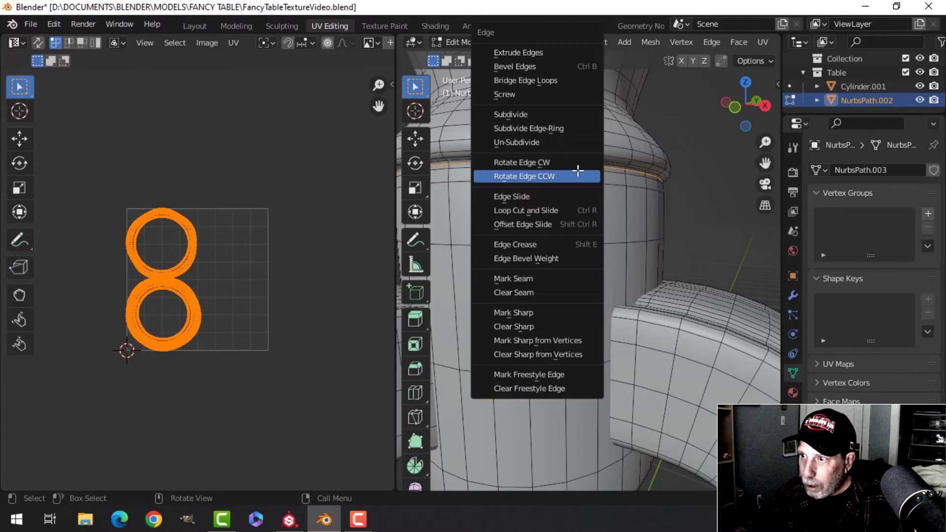
pyautogui.click(540, 276)
pyautogui.moveTo(600, 210); pyautogui.dragTo(596, 215, button='middle')
pyautogui.scroll(2, 575, 216)
# Step: Mark seams on the pedestal's upper rim and lower loop, then select the linked pedestal
pyautogui.hotkey('alt', 'a')
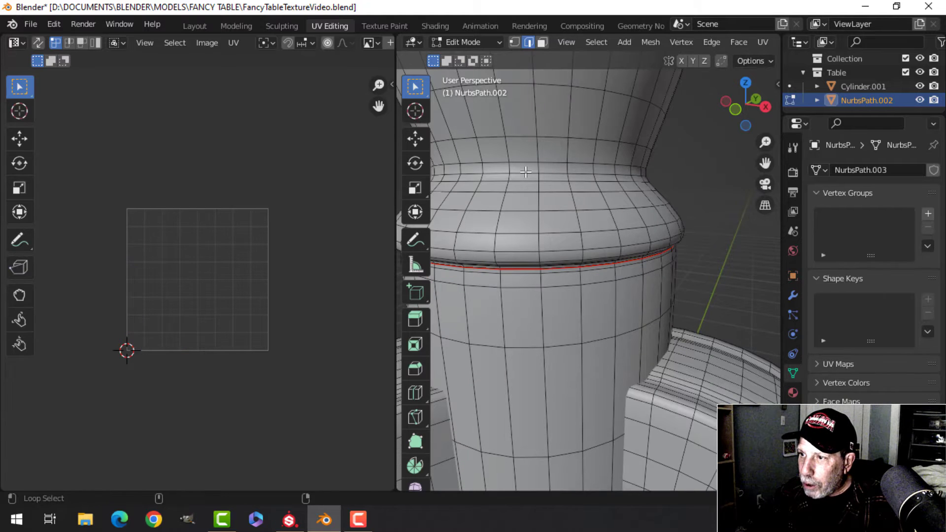
pyautogui.keyDown('alt'); pyautogui.click(562, 173); pyautogui.keyUp('alt')
pyautogui.hotkey('ctrl', 'e')
pyautogui.click(529, 278)
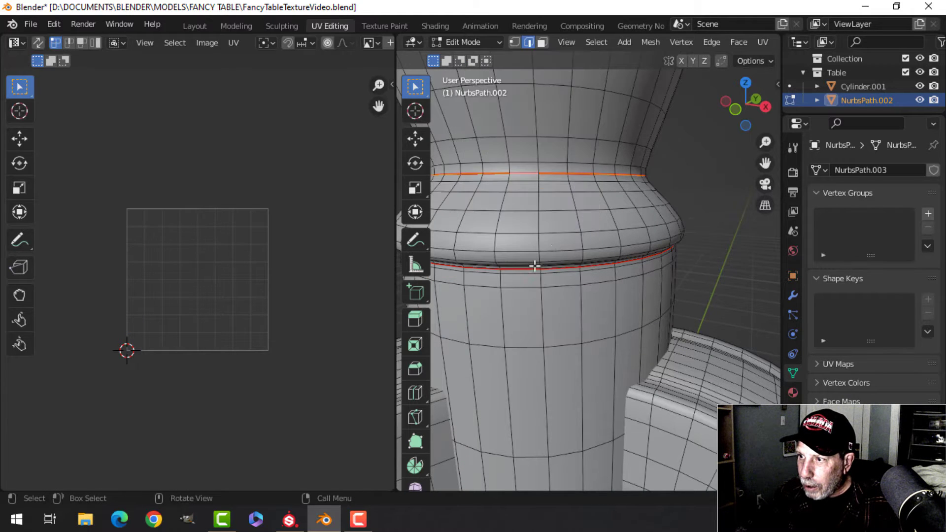
pyautogui.scroll(-4, 581, 217)
pyautogui.scroll(2, 598, 231)
pyautogui.scroll(5, 599, 230)
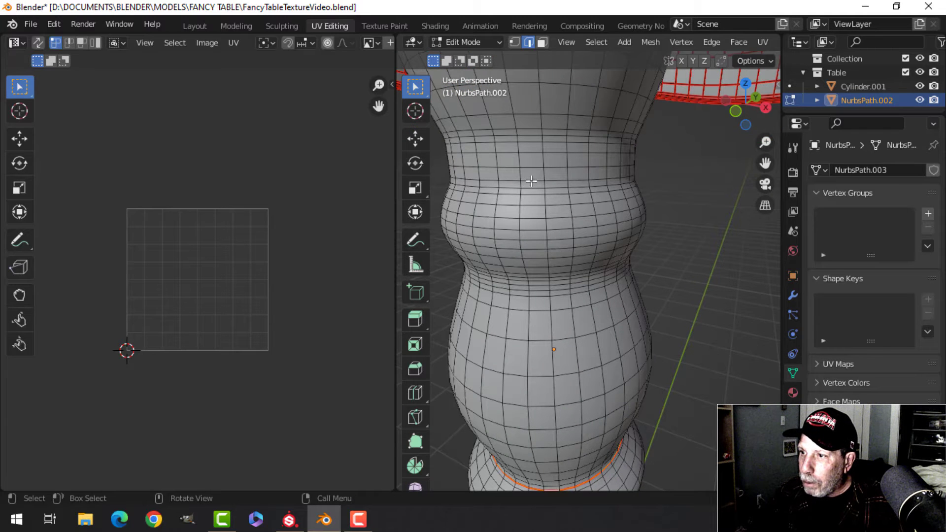
pyautogui.keyDown('alt'); pyautogui.click(529, 179); pyautogui.keyUp('alt')
pyautogui.hotkey('ctrl', 'e')
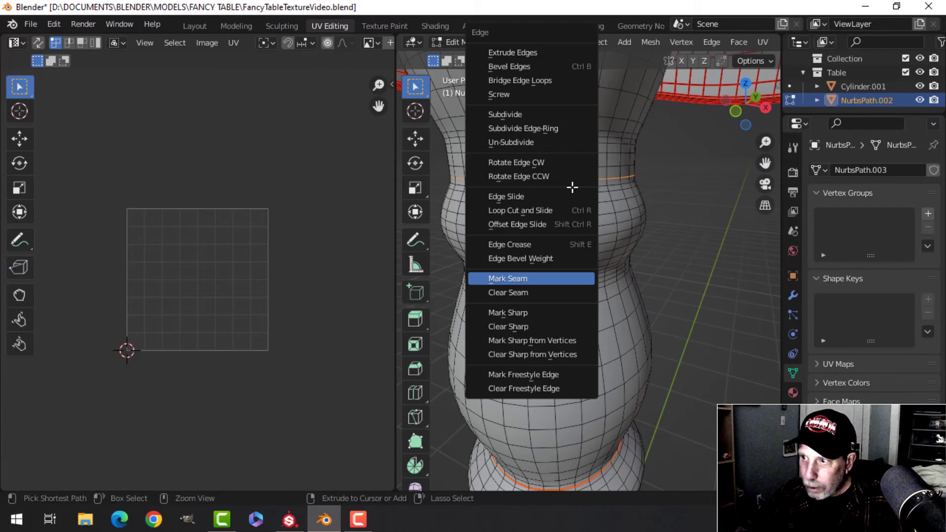
pyautogui.click(531, 279)
pyautogui.scroll(-4, 599, 241)
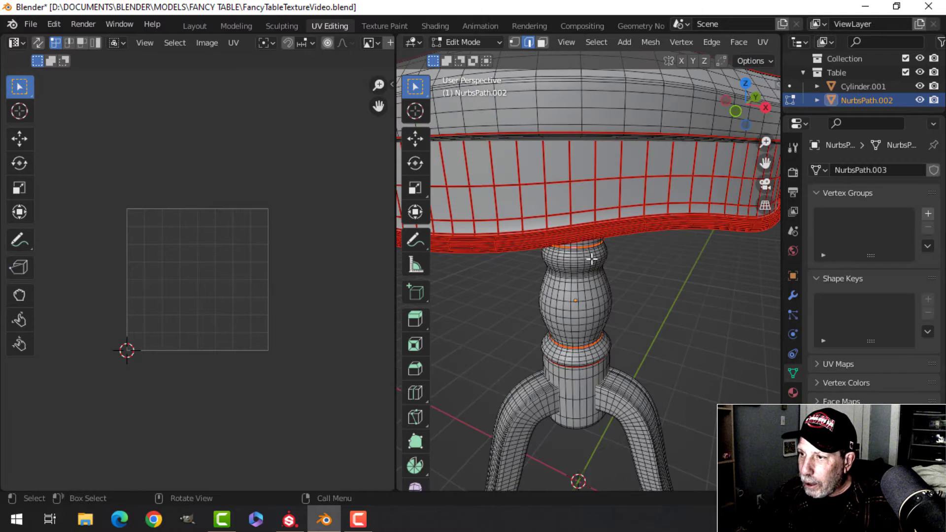
pyautogui.moveTo(585, 225); pyautogui.dragTo(585, 220, button='middle')
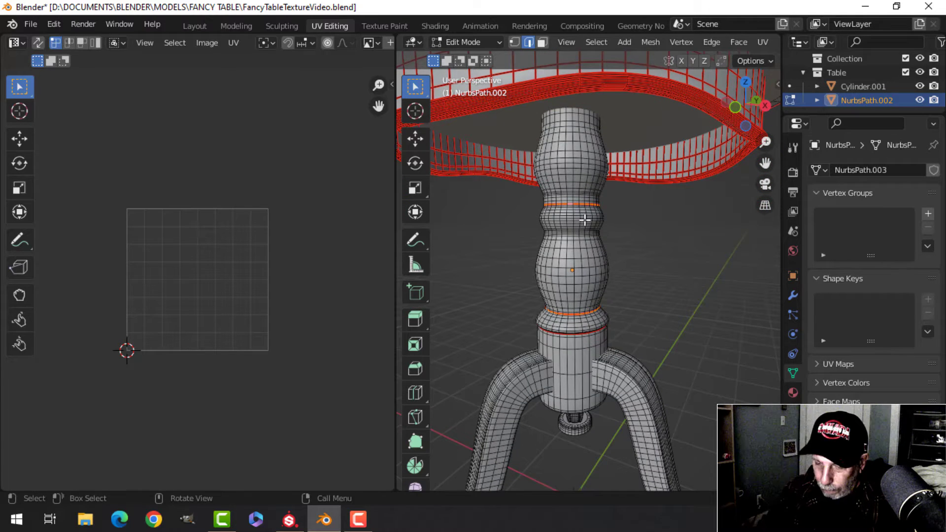
pyautogui.hotkey('ctrl', 'l')
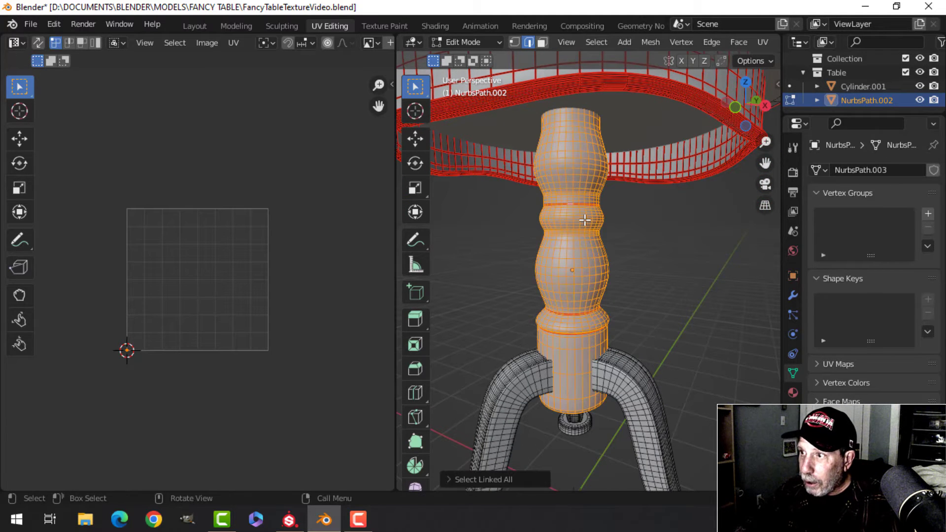
# Step: Clear the accidental seams from the tabletop apron
pyautogui.hotkey('alt', 'a')
pyautogui.scroll(4, 655, 207)
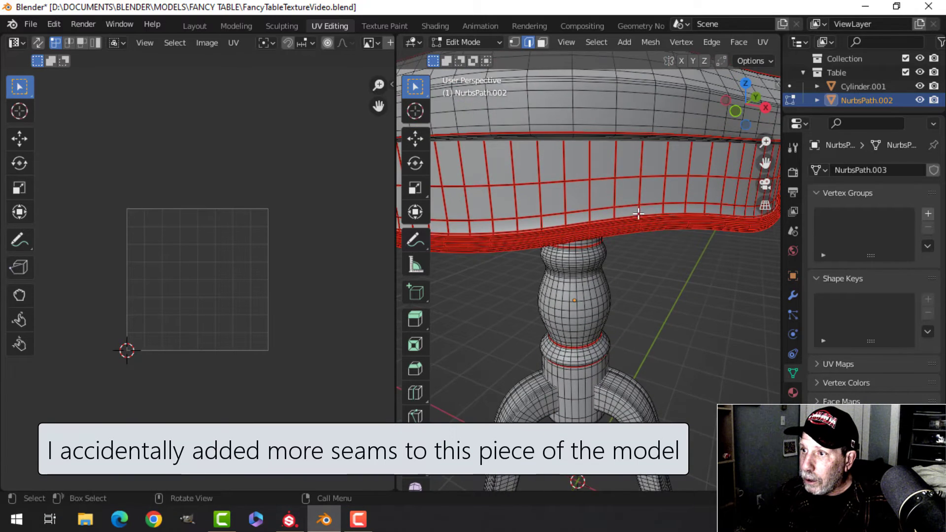
pyautogui.moveTo(655, 215); pyautogui.dragTo(612, 194, button='middle')
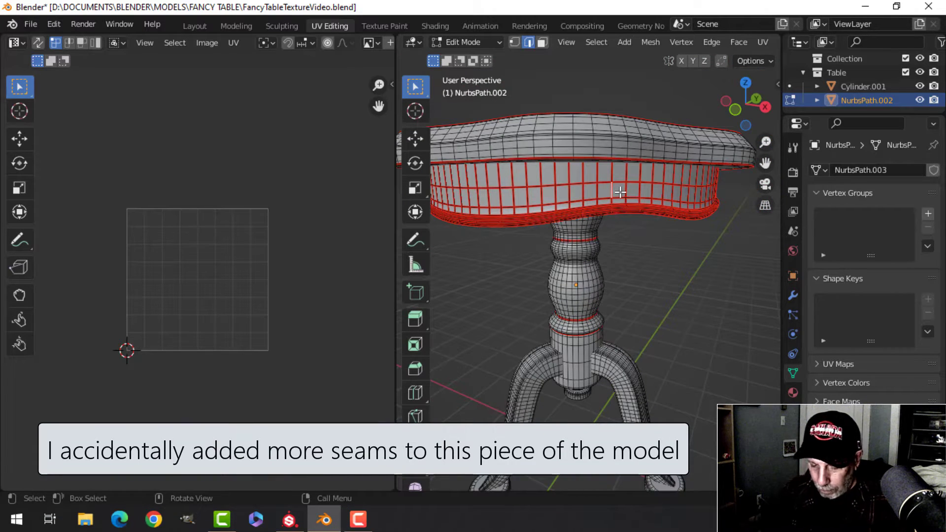
pyautogui.hotkey('ctrl', 'l')
pyautogui.hotkey('ctrl', 'e')
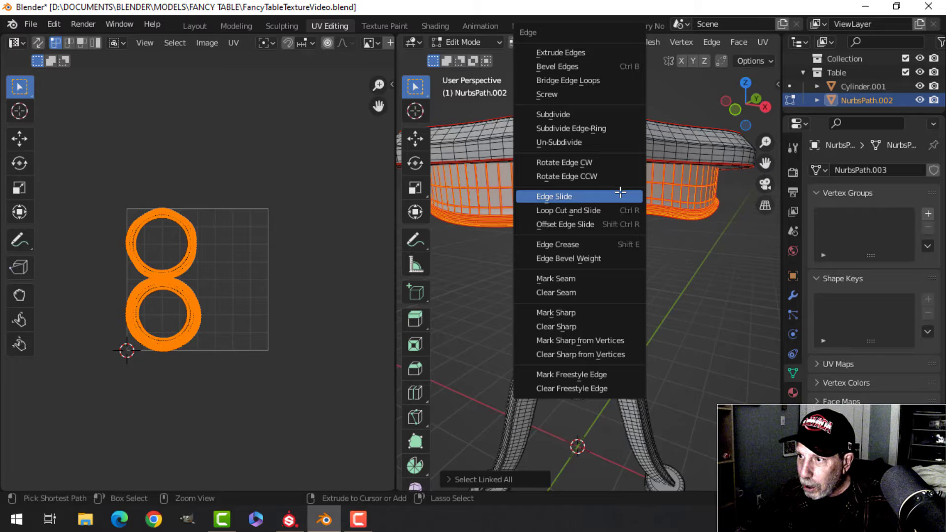
pyautogui.click(577, 293)
# Step: Mark a seam along the tabletop's lower edge loop and unwrap the apron
pyautogui.hotkey('alt', 'a')
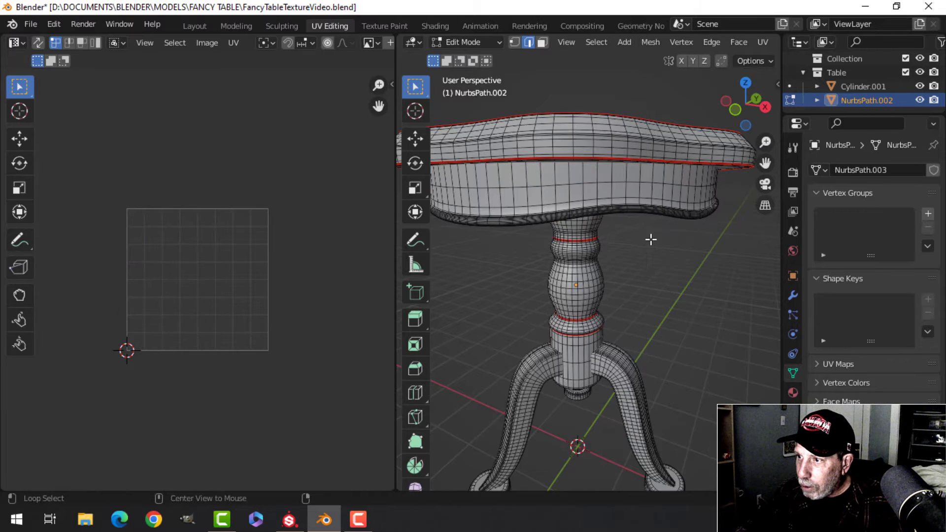
pyautogui.scroll(6, 651, 239)
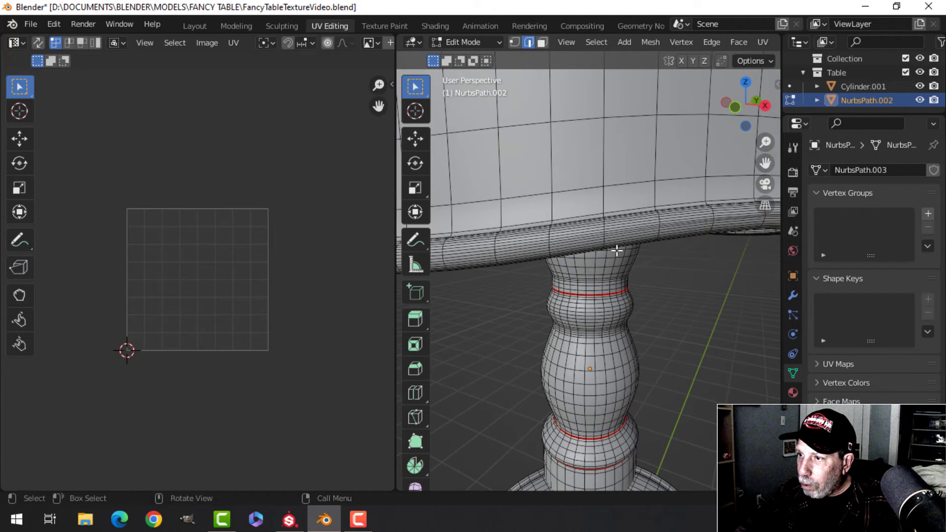
pyautogui.keyDown('alt'); pyautogui.click(576, 216); pyautogui.keyUp('alt')
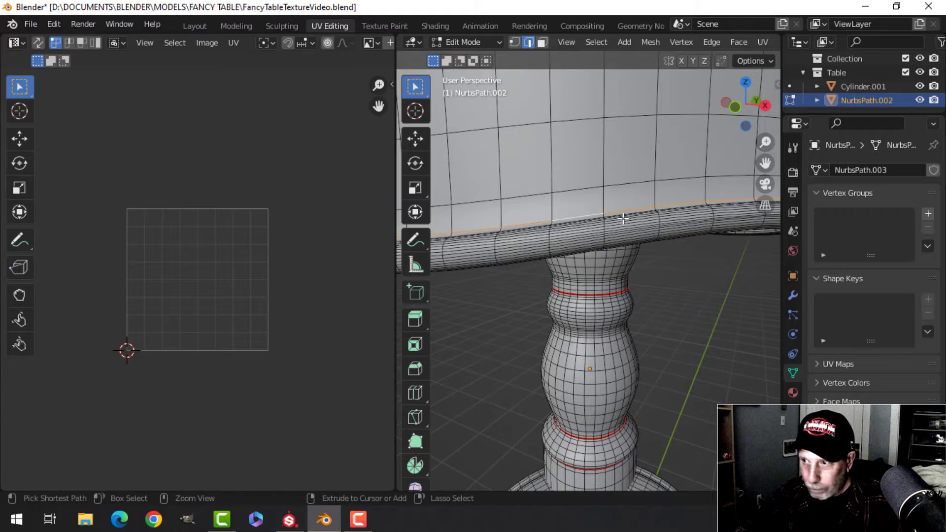
pyautogui.hotkey('ctrl', 'e')
pyautogui.click(581, 278)
pyautogui.moveTo(658, 249); pyautogui.dragTo(641, 244, button='middle')
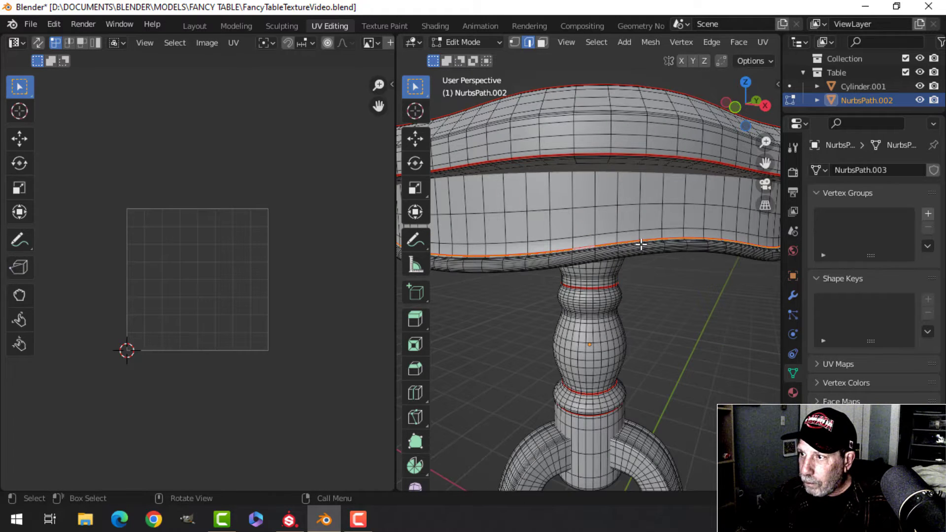
pyautogui.hotkey('ctrl', 'l')
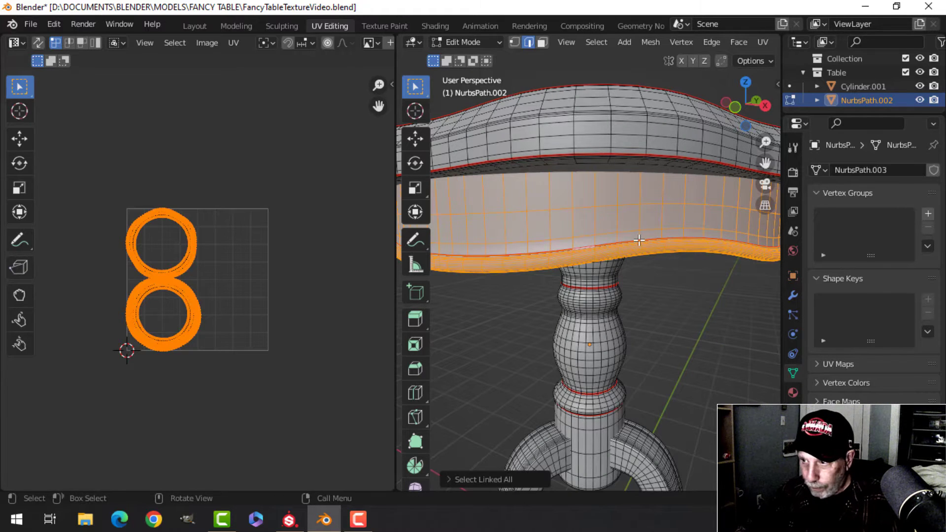
pyautogui.press('u')
pyautogui.click(634, 237)
pyautogui.click(687, 306)
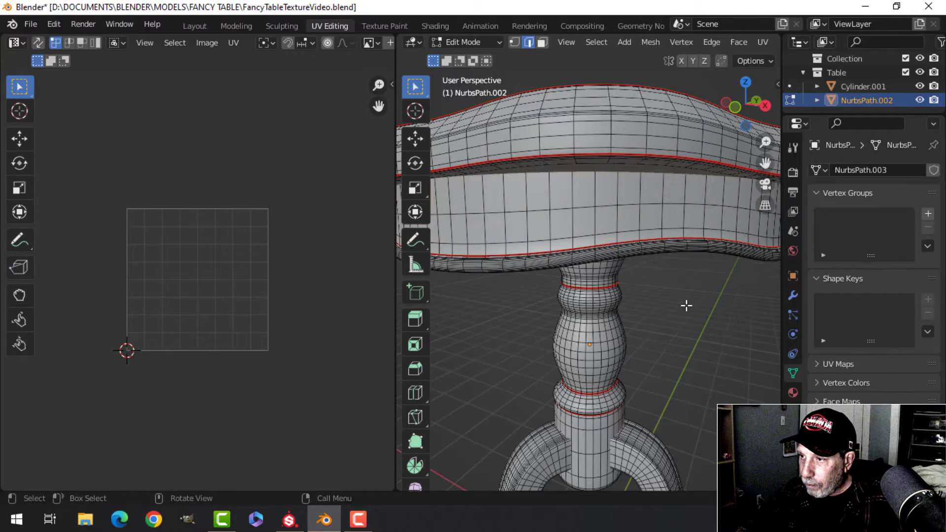
# Step: Unwrap the linked pedestal column
pyautogui.scroll(-5, 686, 305)
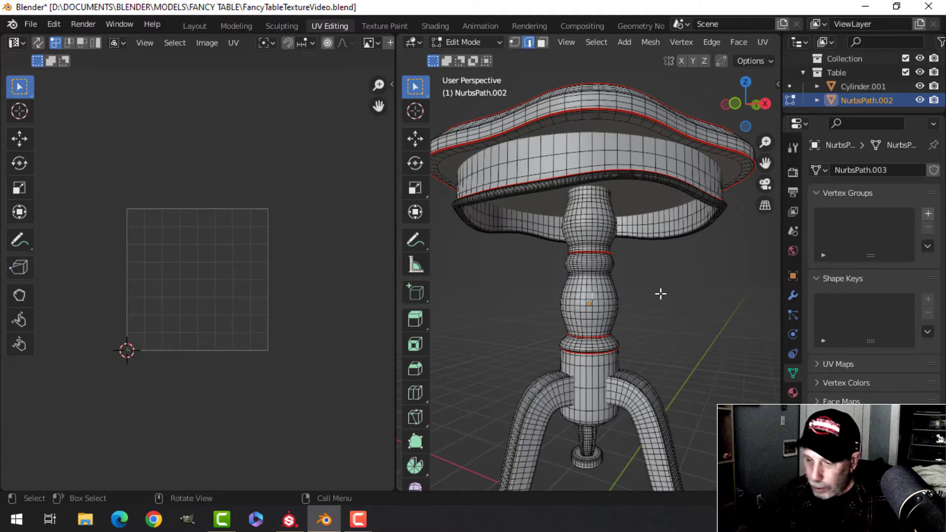
pyautogui.hotkey('ctrl', 'l')
pyautogui.press('u')
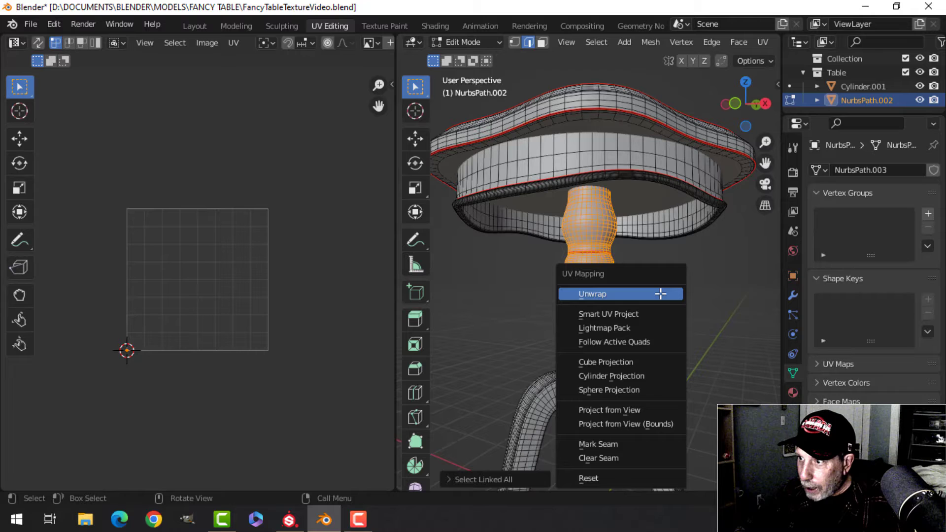
pyautogui.click(660, 293)
# Step: Smart UV Project the three legs and centre stem with a 0.003 island margin
pyautogui.scroll(-4, 665, 325)
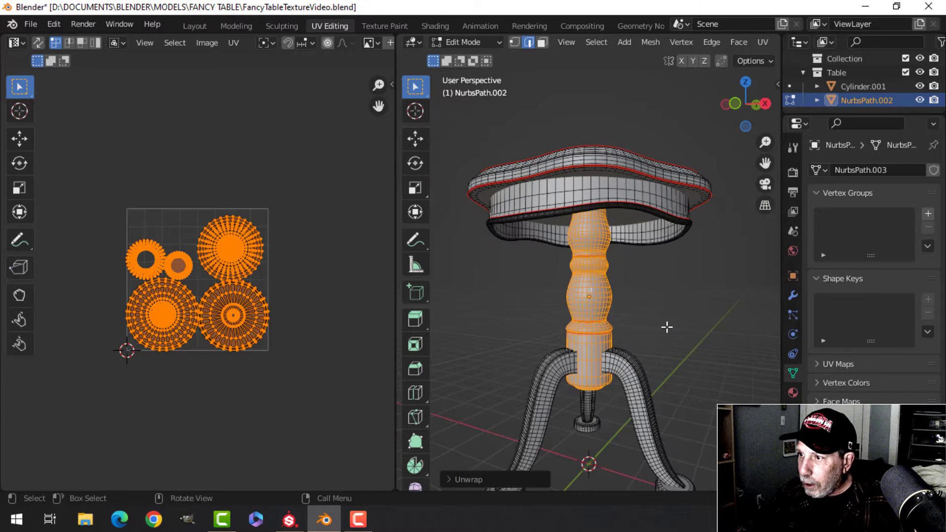
pyautogui.moveTo(650, 259); pyautogui.dragTo(602, 296, button='middle')
pyautogui.hotkey('alt', 'a')
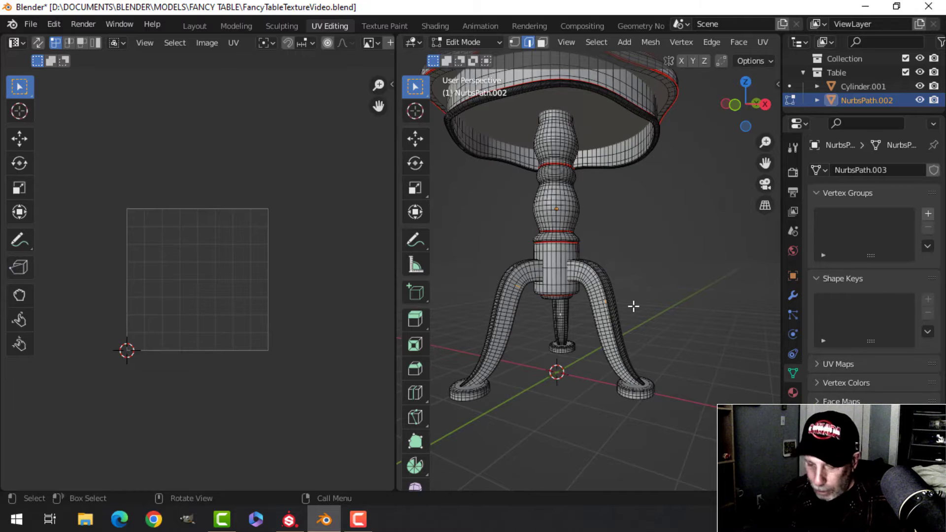
pyautogui.hotkey('ctrl', 'l')
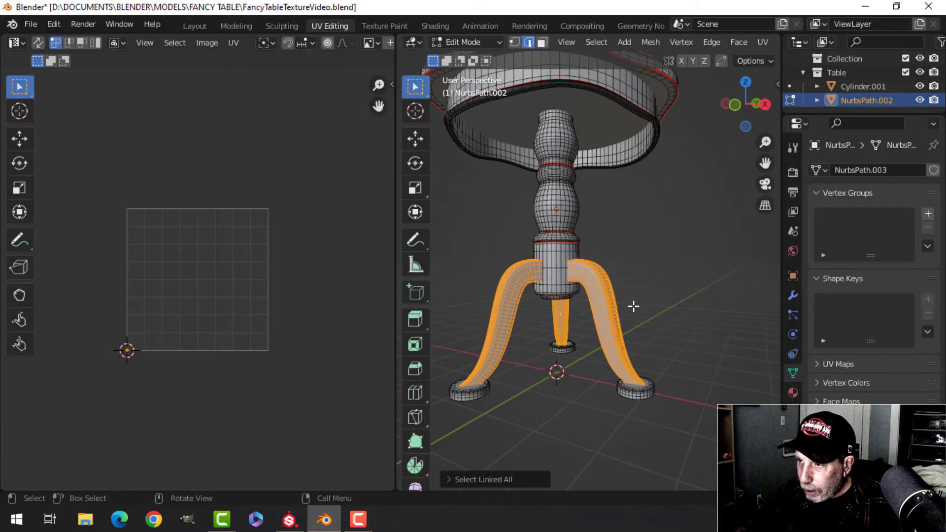
pyautogui.press('u')
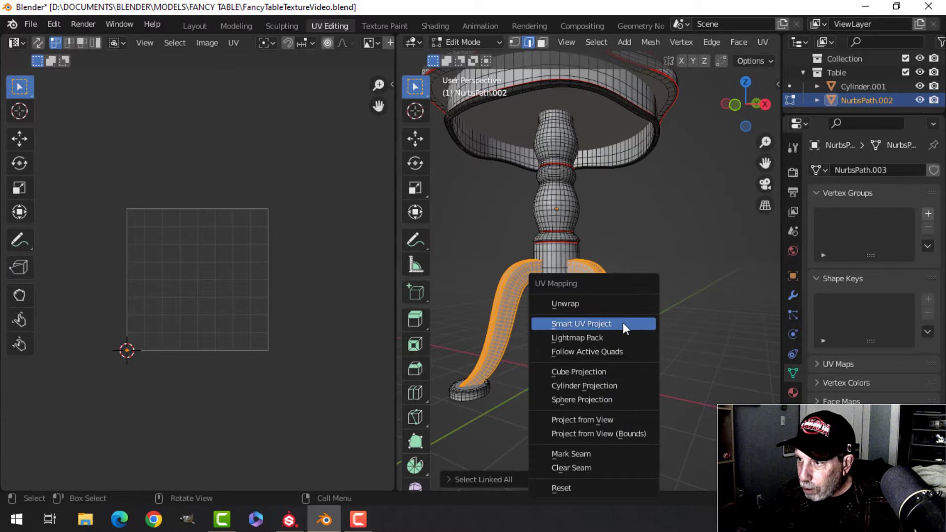
pyautogui.click(623, 322)
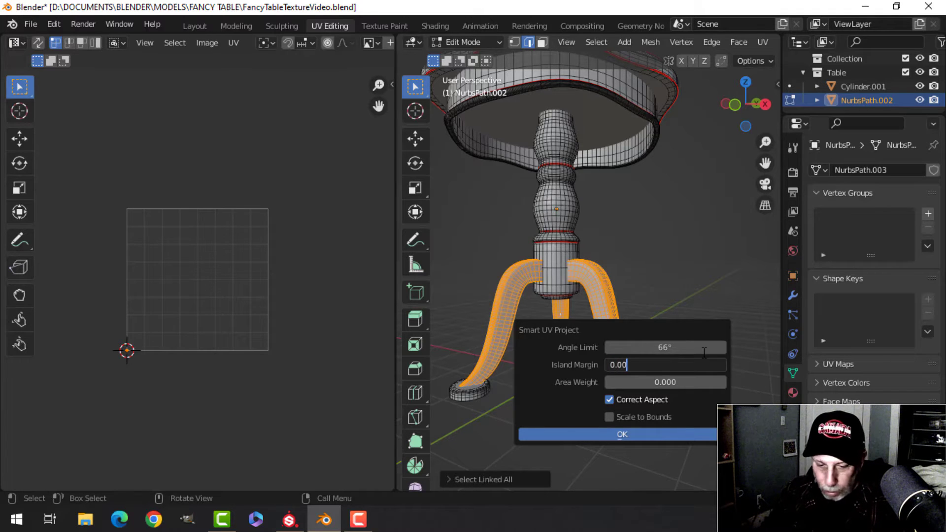
pyautogui.press('Return')
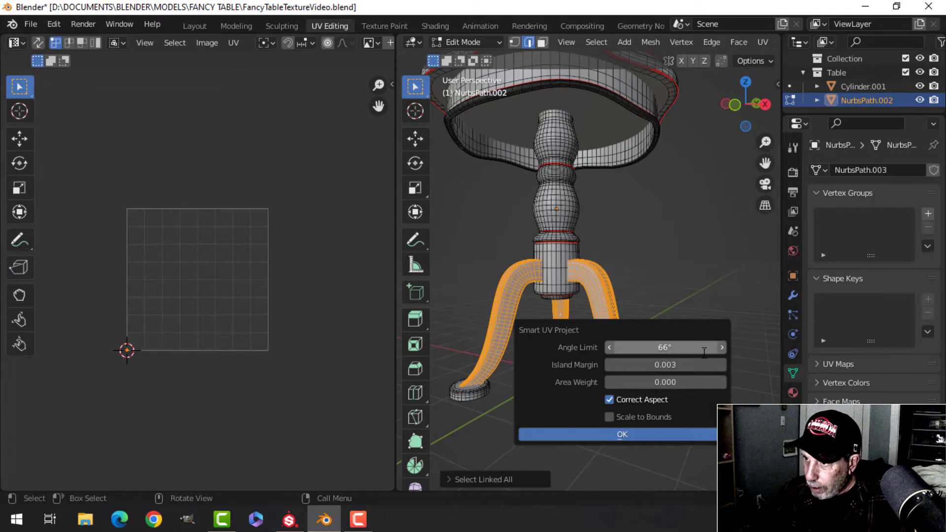
pyautogui.click(656, 434)
pyautogui.keyDown('shift'); pyautogui.moveTo(610, 376); pyautogui.dragTo(626, 362, button='middle'); pyautogui.keyUp('shift')
pyautogui.scroll(5, 629, 338)
pyautogui.click(631, 327)
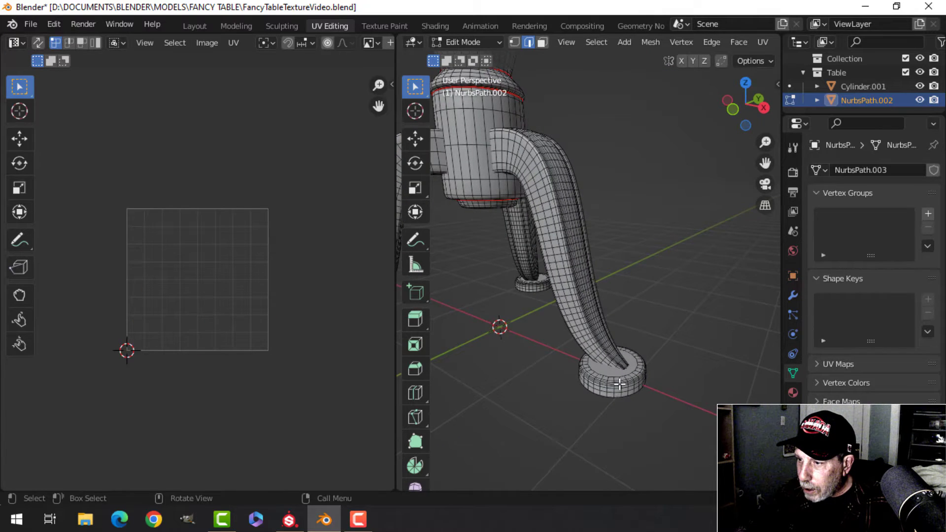
# Step: Unwrap the leg base rings, then select the entire table mesh
pyautogui.scroll(-4, 618, 381)
pyautogui.scroll(4, 615, 377)
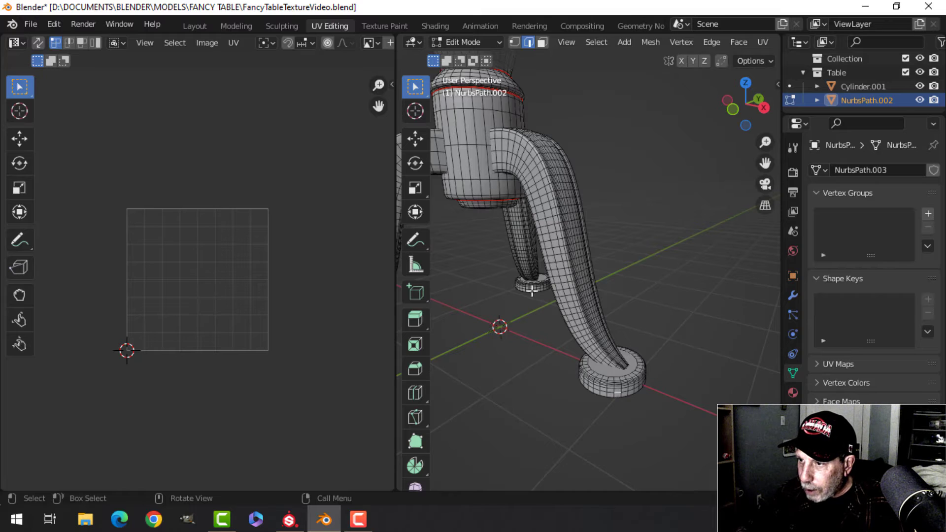
pyautogui.moveTo(530, 342); pyautogui.dragTo(536, 368, button='middle')
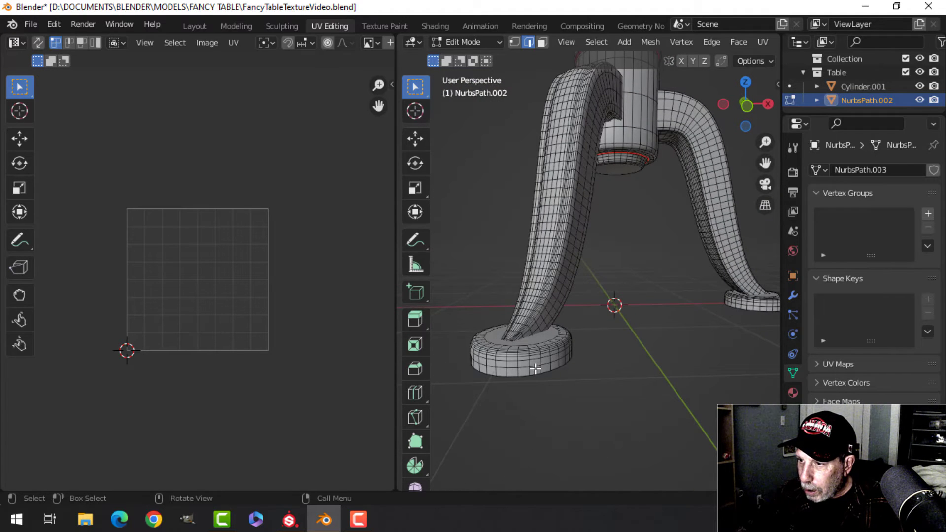
pyautogui.hotkey('ctrl', 'l')
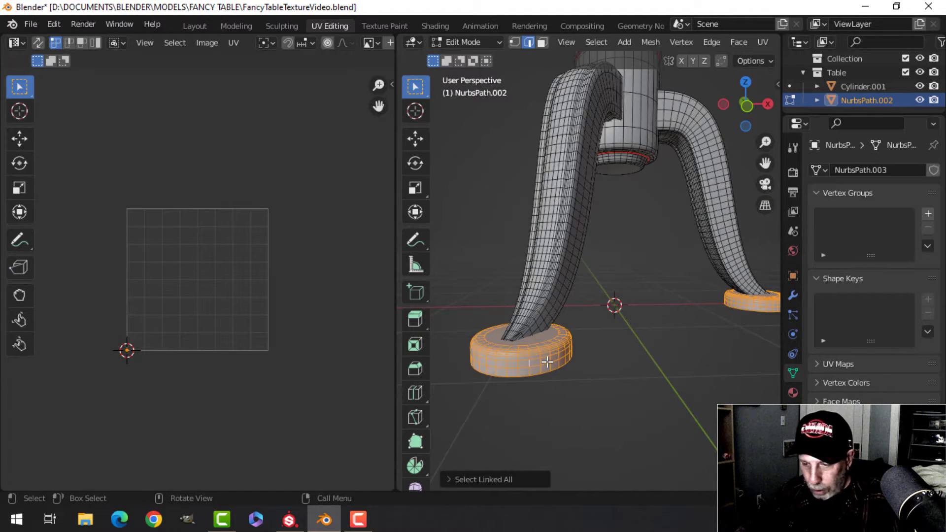
pyautogui.press('u')
pyautogui.click(505, 306)
pyautogui.scroll(-3, 663, 312)
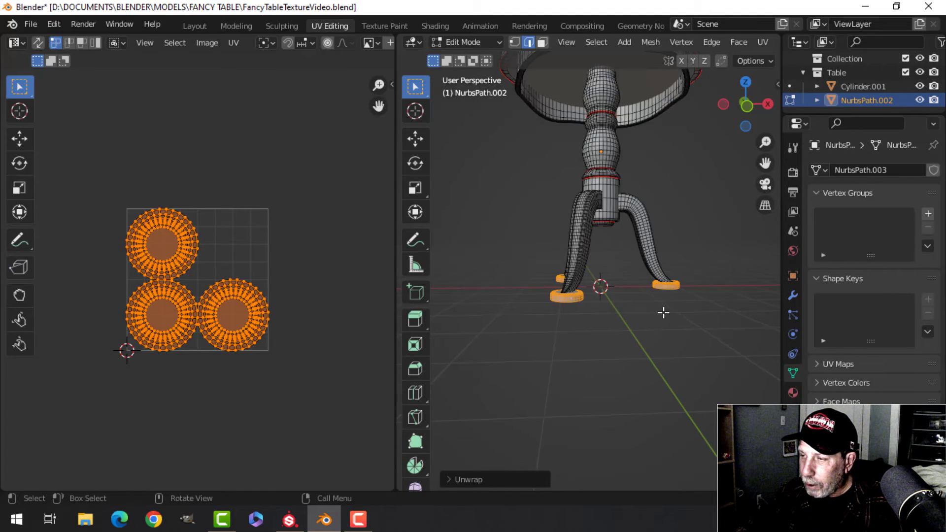
pyautogui.scroll(-1, 664, 312)
pyautogui.press('a')
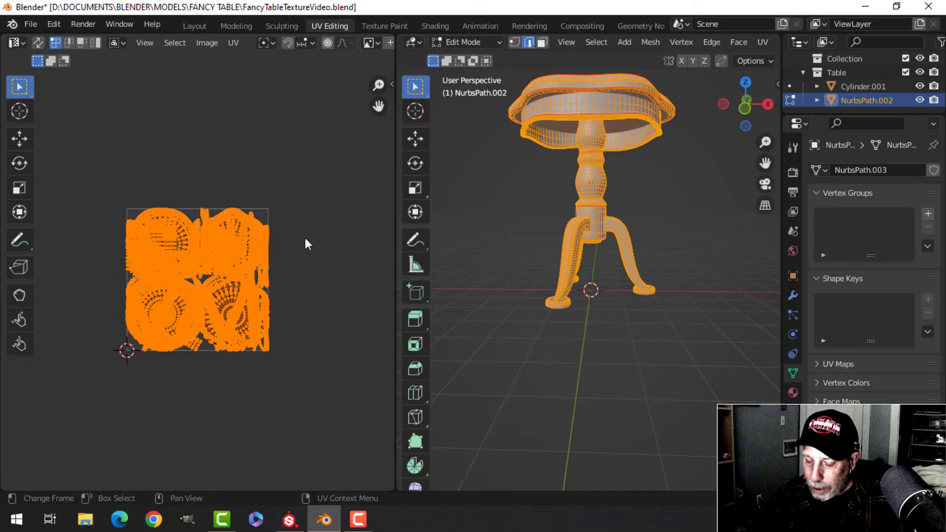
# Step: Pack all UV islands with UVPackmaster3, return to Object Mode, and save FancyTableTextureVideo.blend
pyautogui.press('n')
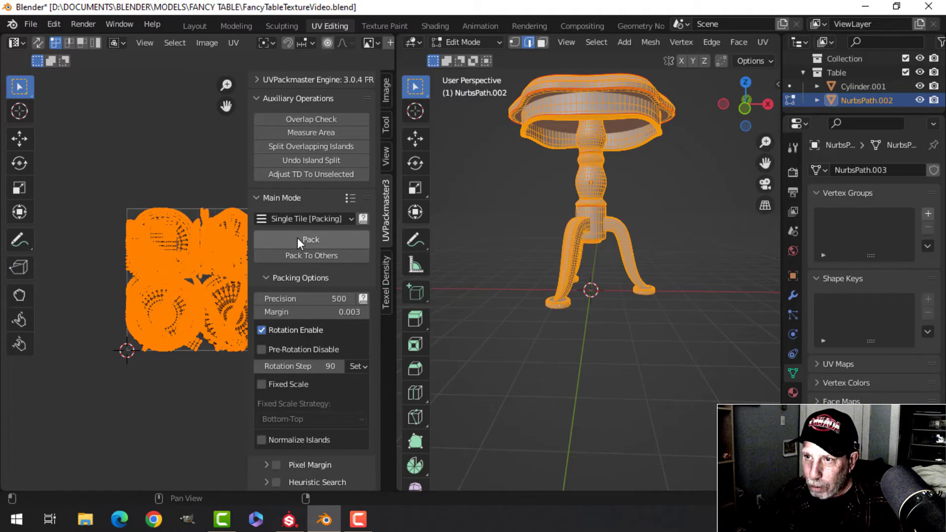
pyautogui.click(297, 238)
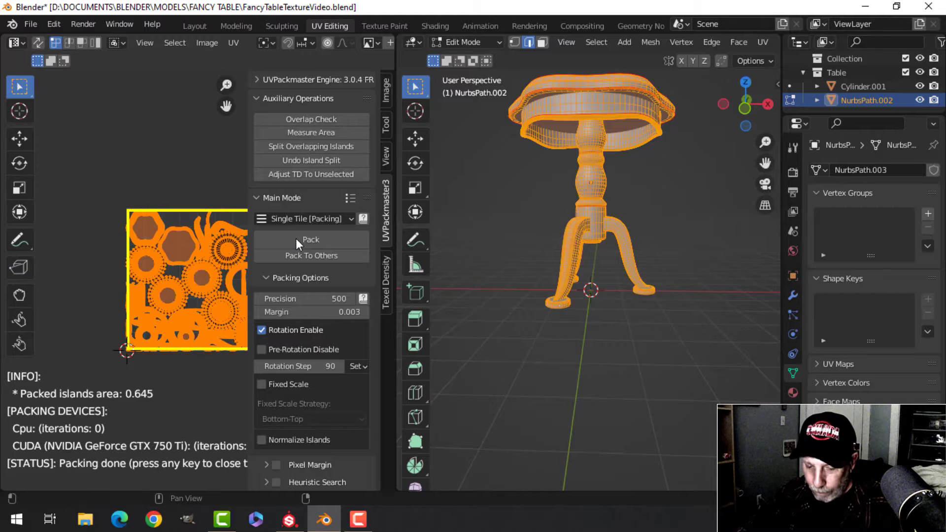
pyautogui.press('n')
pyautogui.press('Tab')
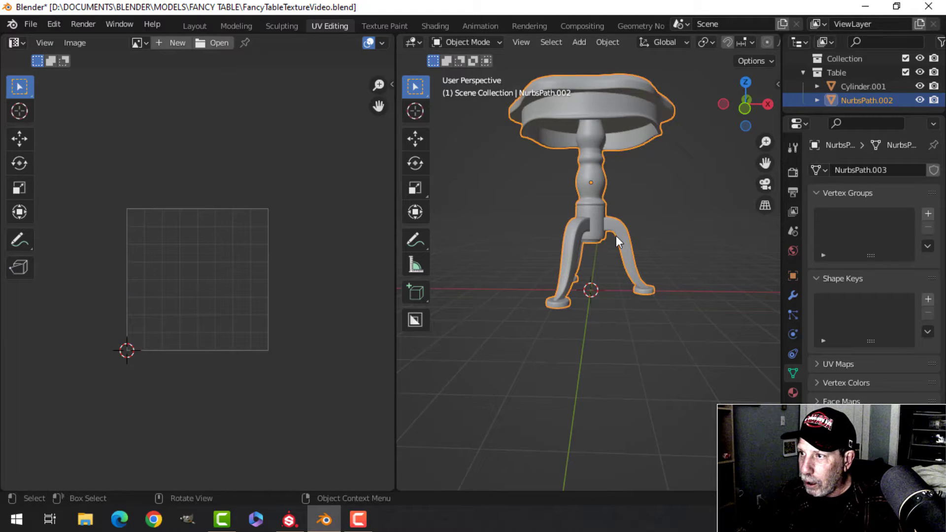
pyautogui.moveTo(616, 235)
pyautogui.mouseDown(button='middle')
pyautogui.moveTo(608, 262)
pyautogui.moveTo(598, 261)
pyautogui.moveTo(606, 265)
pyautogui.moveTo(580, 235)
pyautogui.moveTo(577, 279)
pyautogui.moveTo(609, 245)
pyautogui.mouseUp(button='middle')
pyautogui.hotkey('ctrl', 's')
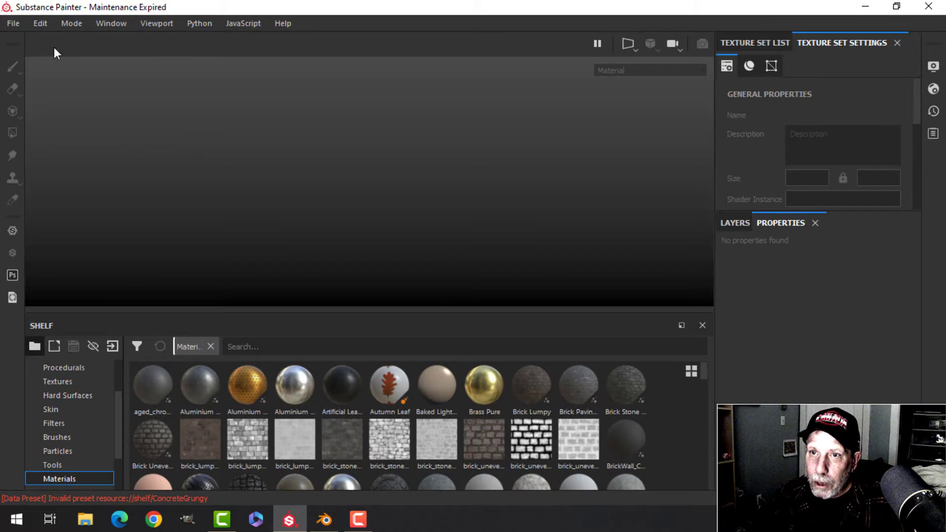
# Step: Start a new project with OpenGL normals using FancyTableTextureTest.fbx as the mesh
pyautogui.click(10, 21)
pyautogui.click(25, 35)
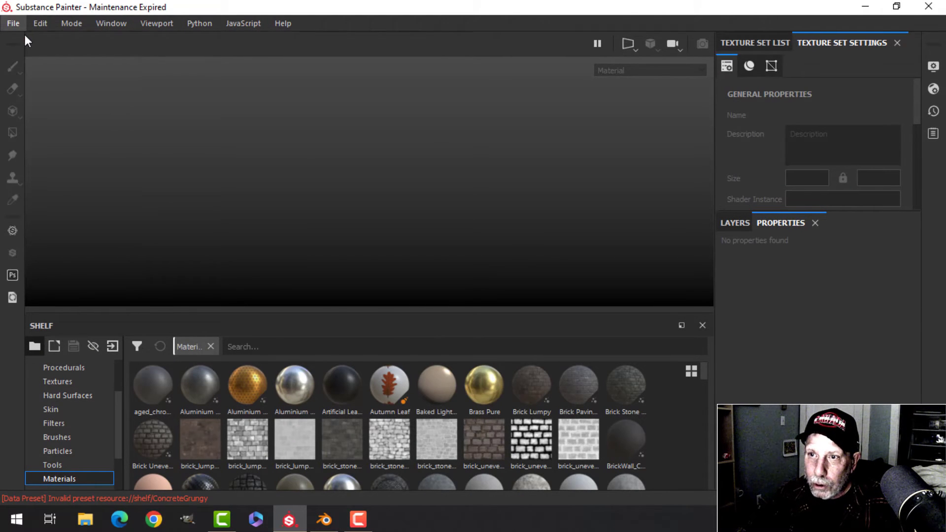
pyautogui.click(392, 125)
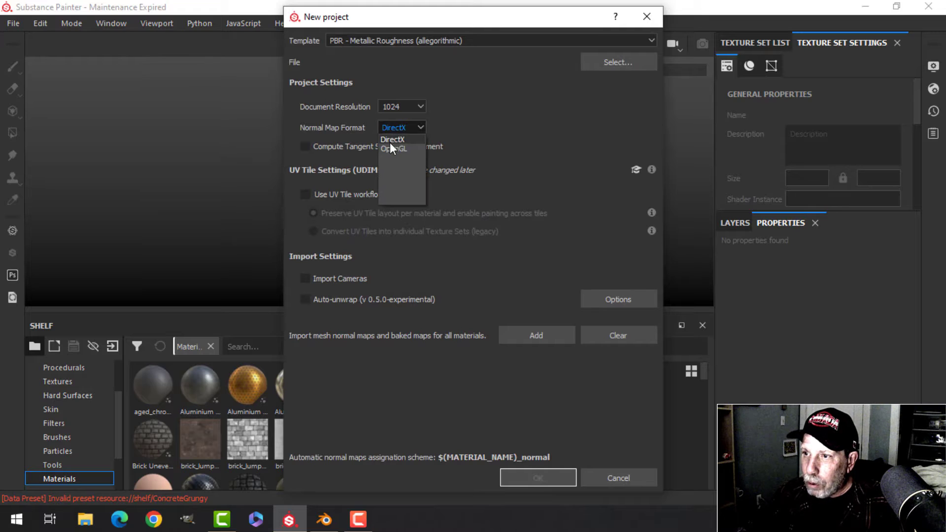
pyautogui.click(390, 143)
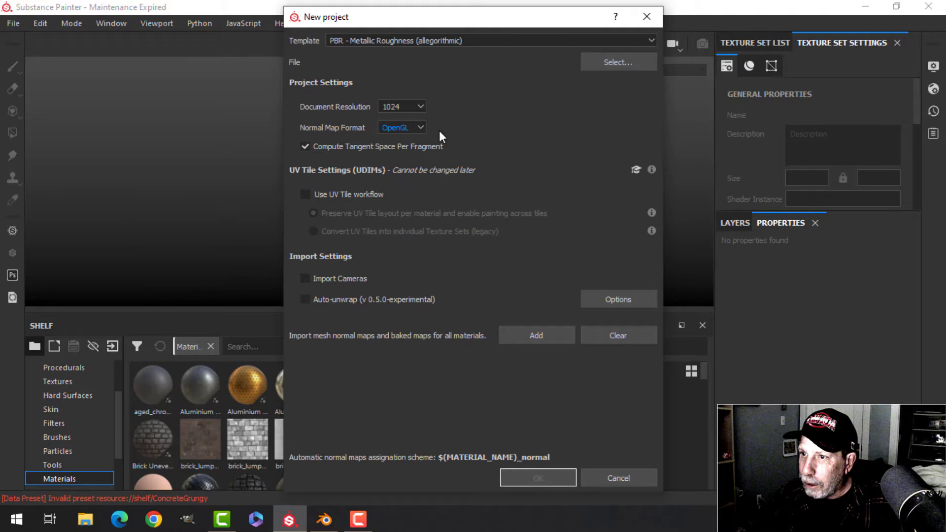
pyautogui.click(606, 62)
pyautogui.click(521, 113)
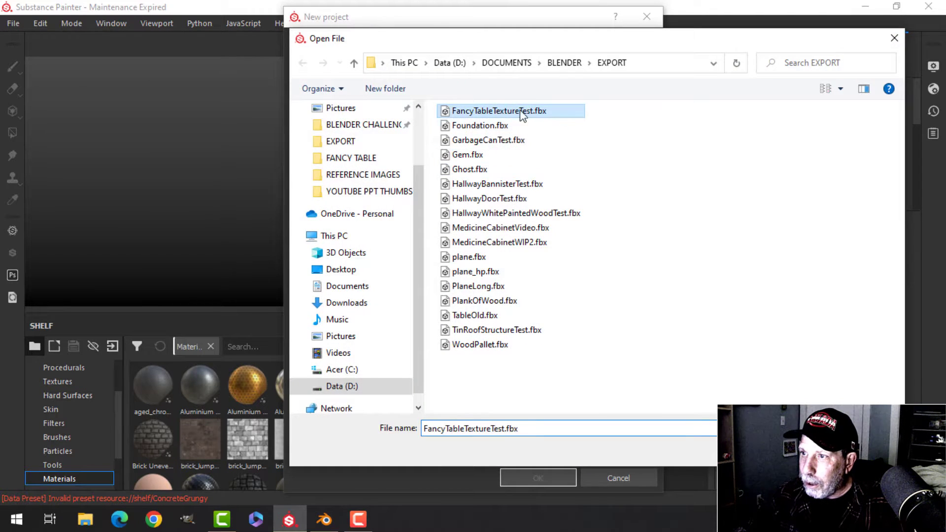
pyautogui.click(832, 452)
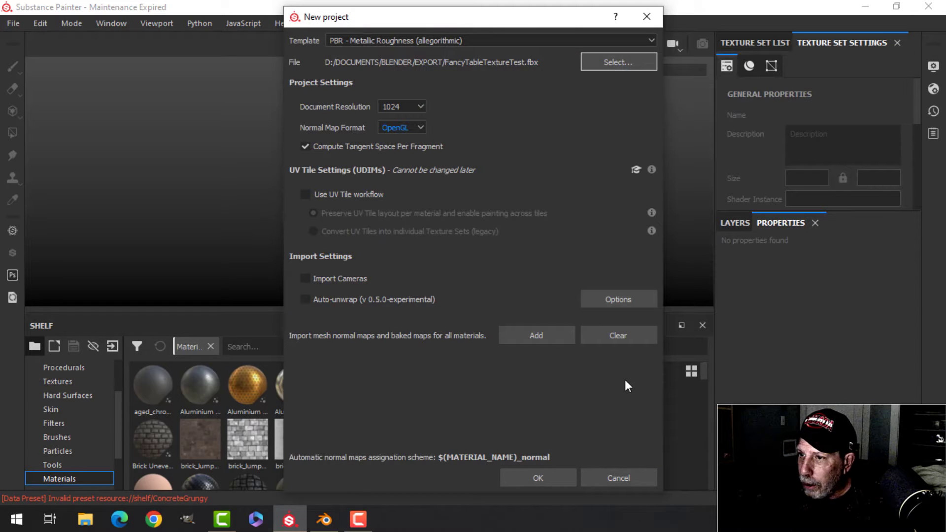
# Step: Create the project and set mesh map baking to 2048 output with the ID map excluded
pyautogui.click(549, 475)
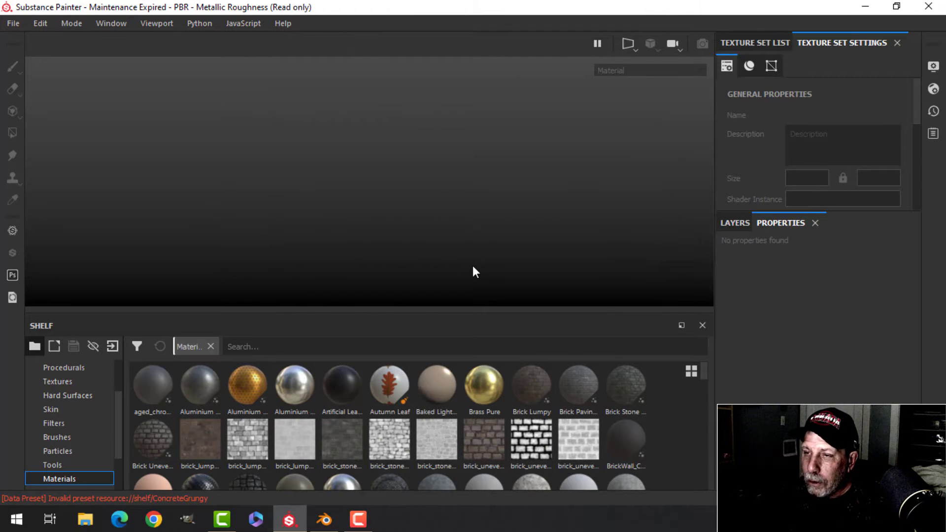
pyautogui.moveTo(472, 265)
pyautogui.keyDown('alt'); pyautogui.mouseDown()
pyautogui.moveTo(469, 241)
pyautogui.moveTo(497, 197)
pyautogui.moveTo(486, 205)
pyautogui.moveTo(519, 196)
pyautogui.mouseUp(); pyautogui.keyUp('alt')
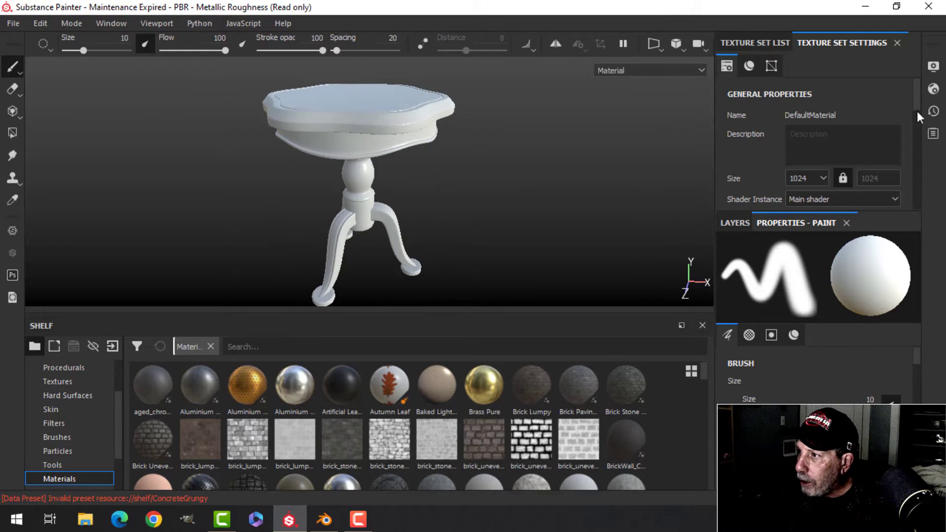
pyautogui.moveTo(917, 110); pyautogui.dragTo(910, 170)
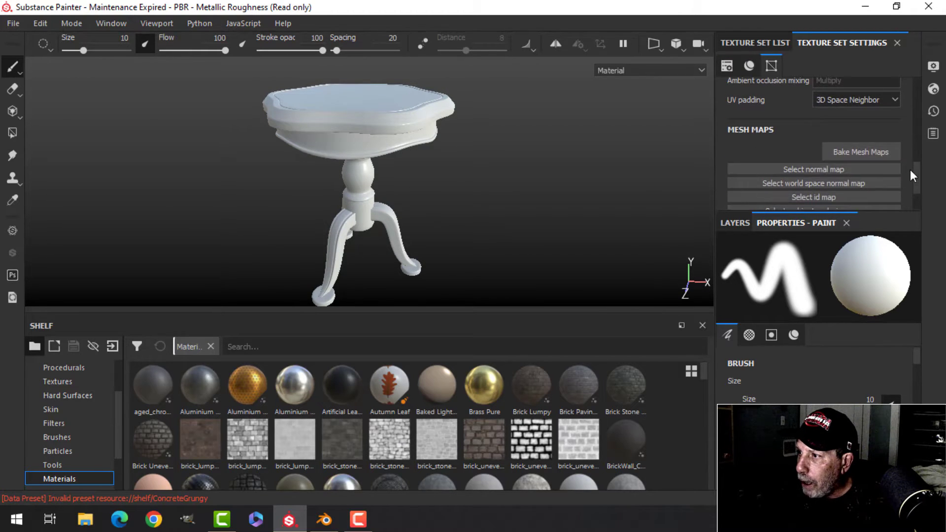
pyautogui.click(837, 153)
pyautogui.click(485, 67)
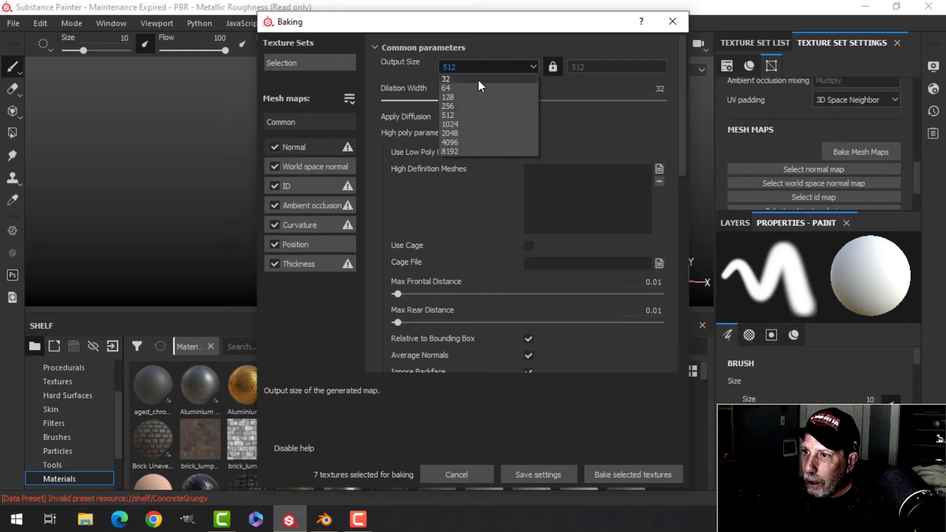
pyautogui.click(456, 133)
pyautogui.click(274, 186)
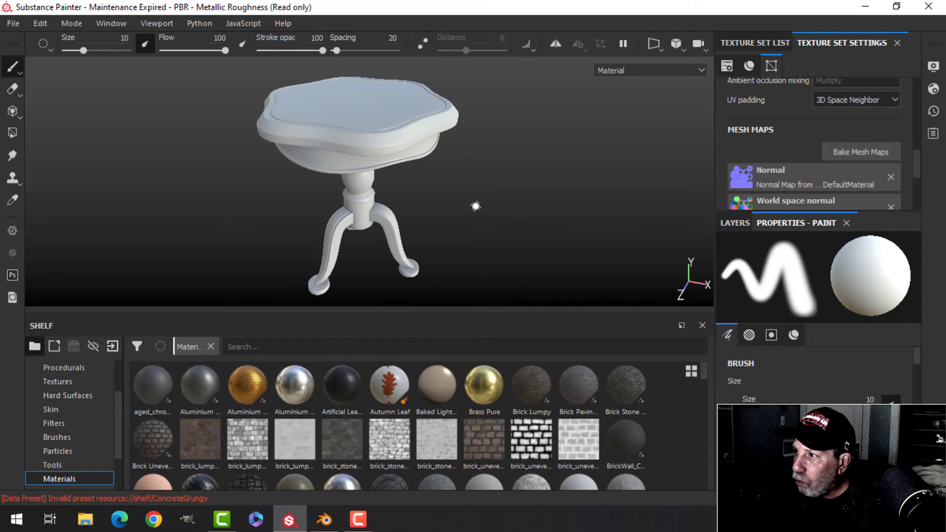
# Step: Adjust the viewport display and lighting, then delete the default empty Layer 1
pyautogui.click(933, 66)
pyautogui.scroll(-5, 732, 256)
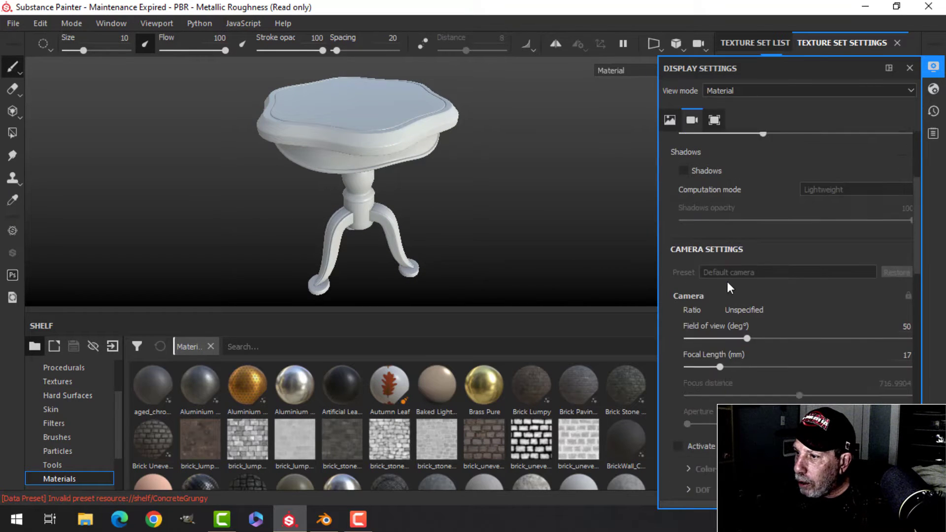
pyautogui.scroll(-4, 730, 288)
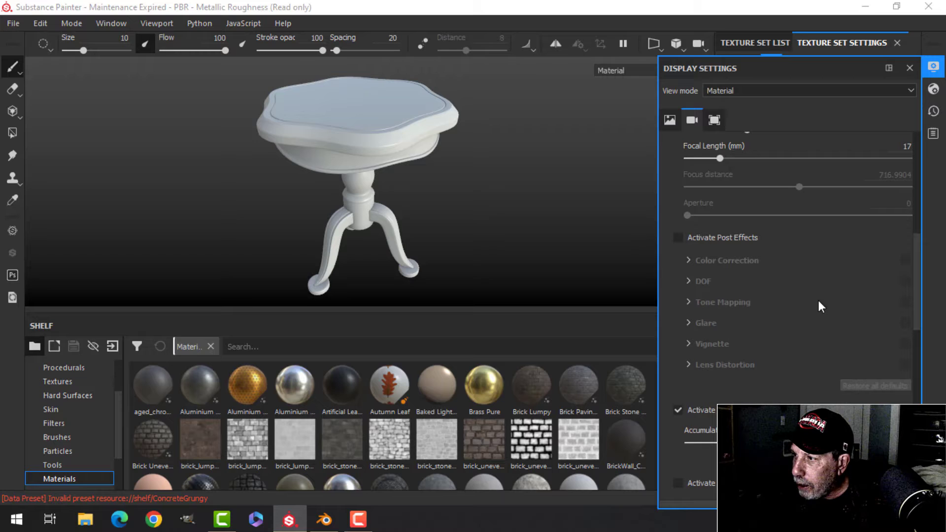
pyautogui.click(933, 67)
pyautogui.keyDown('shift'); pyautogui.moveTo(583, 204); pyautogui.dragTo(674, 229, button='right'); pyautogui.keyUp('shift')
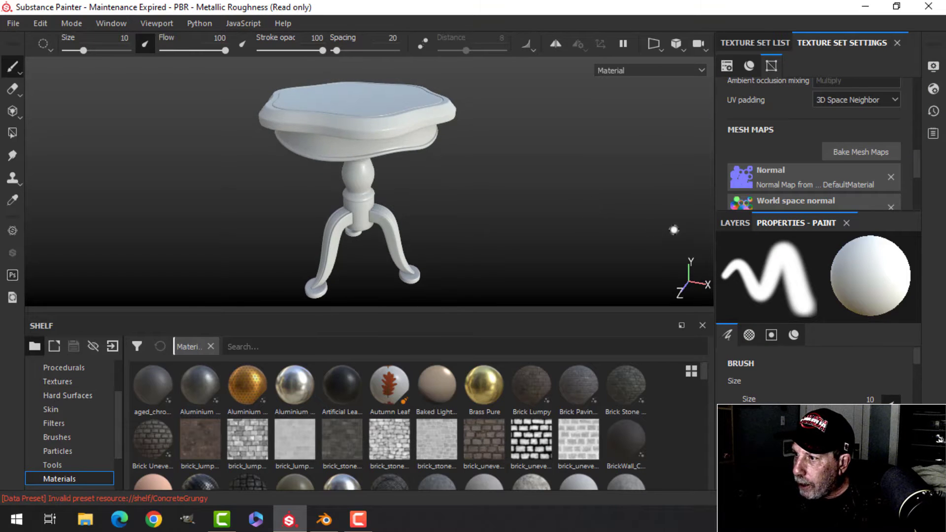
pyautogui.click(735, 223)
pyautogui.click(908, 244)
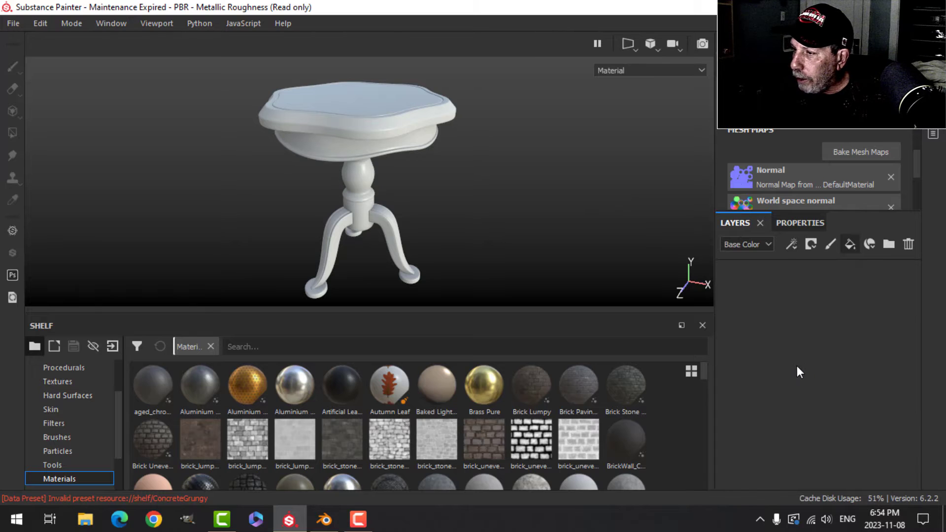
# Step: Set the new fill layer's base colour to a warm brown
pyautogui.click(796, 224)
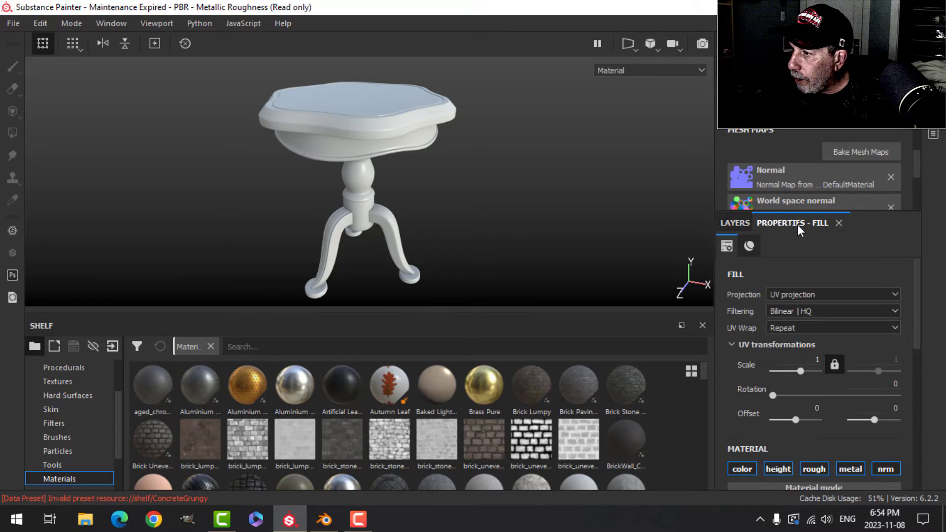
pyautogui.scroll(-5, 809, 415)
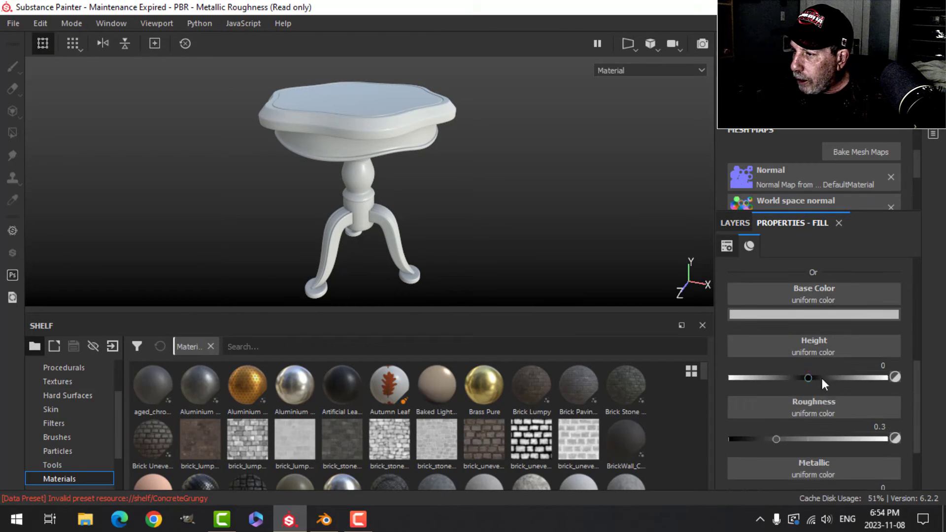
pyautogui.click(827, 314)
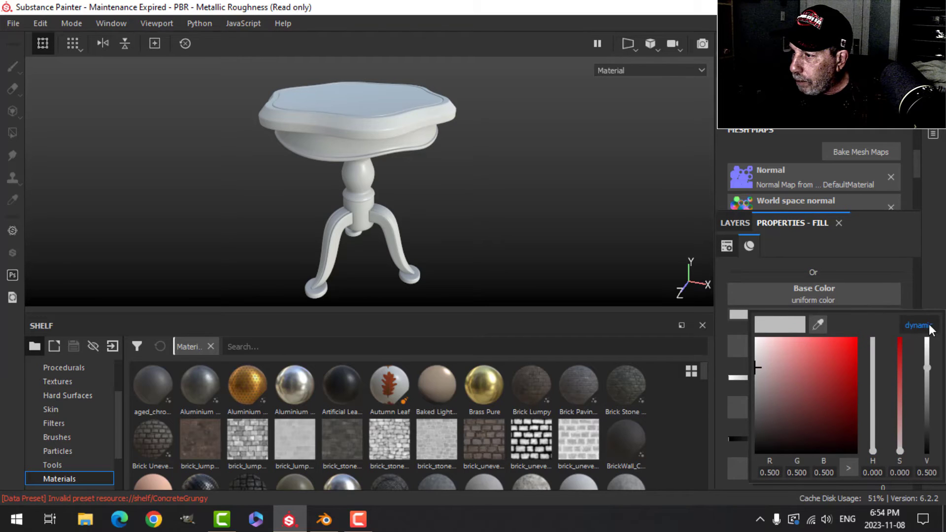
pyautogui.moveTo(872, 454); pyautogui.dragTo(818, 421)
pyautogui.click(873, 445)
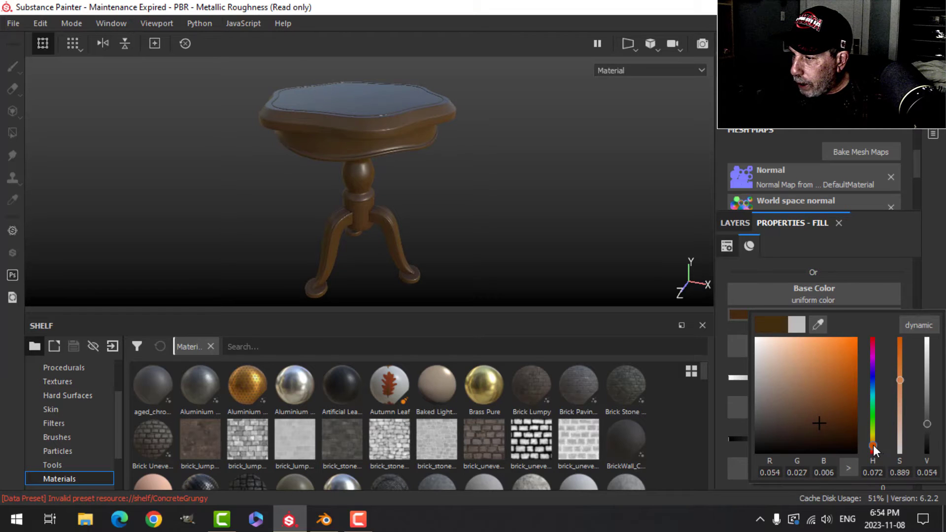
pyautogui.click(781, 307)
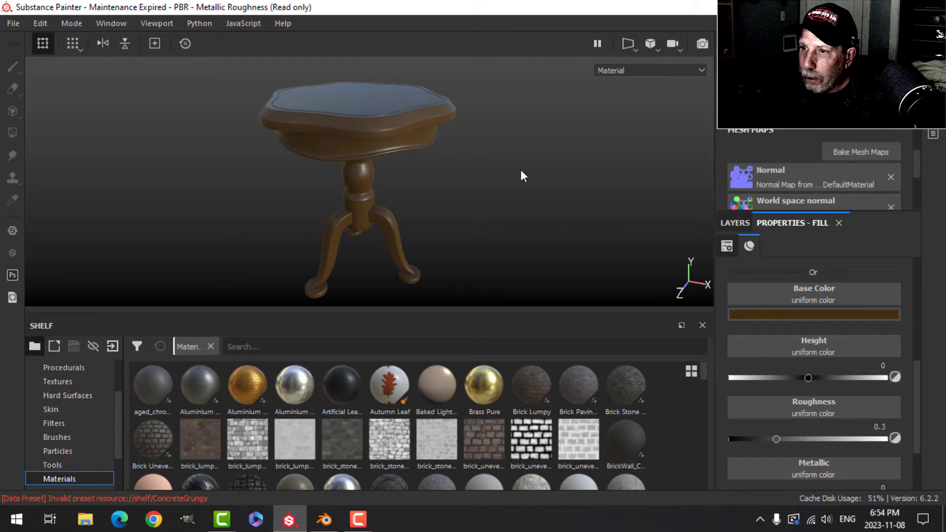
# Step: Rename the fill layer to 'base'
pyautogui.moveTo(521, 172)
pyautogui.keyDown('alt'); pyautogui.mouseDown()
pyautogui.moveTo(496, 162)
pyautogui.moveTo(525, 157)
pyautogui.moveTo(537, 173)
pyautogui.mouseUp(); pyautogui.keyUp('alt')
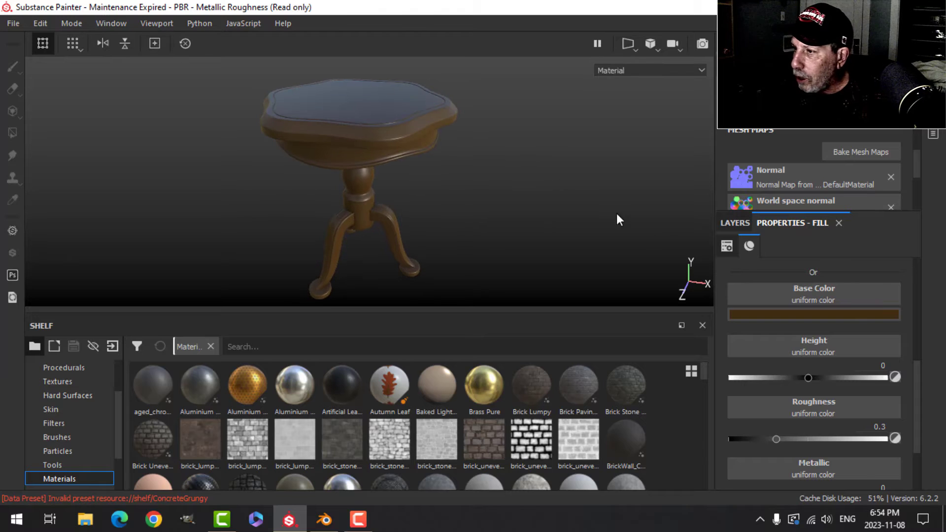
pyautogui.click(736, 223)
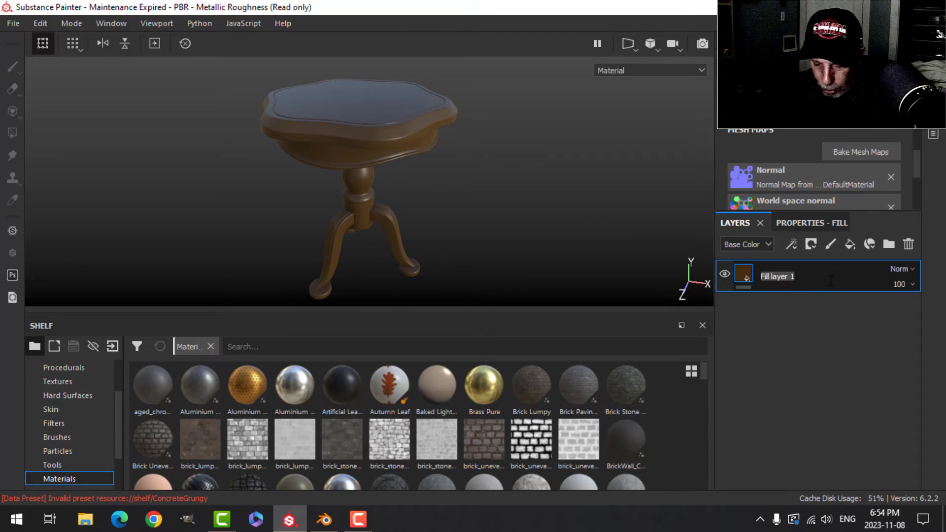
pyautogui.write('base')
pyautogui.press('Return')
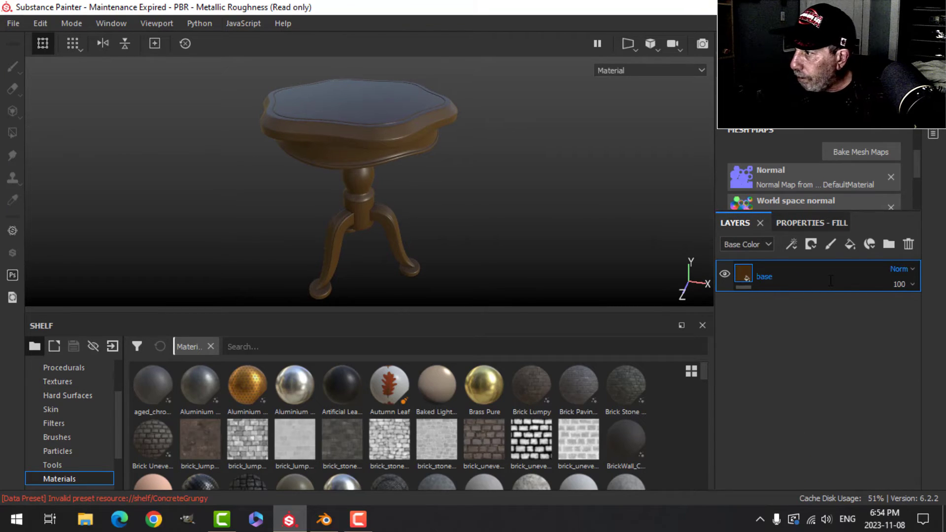
# Step: Add a color-only fill layer above base with a very dark brown base colour
pyautogui.click(850, 244)
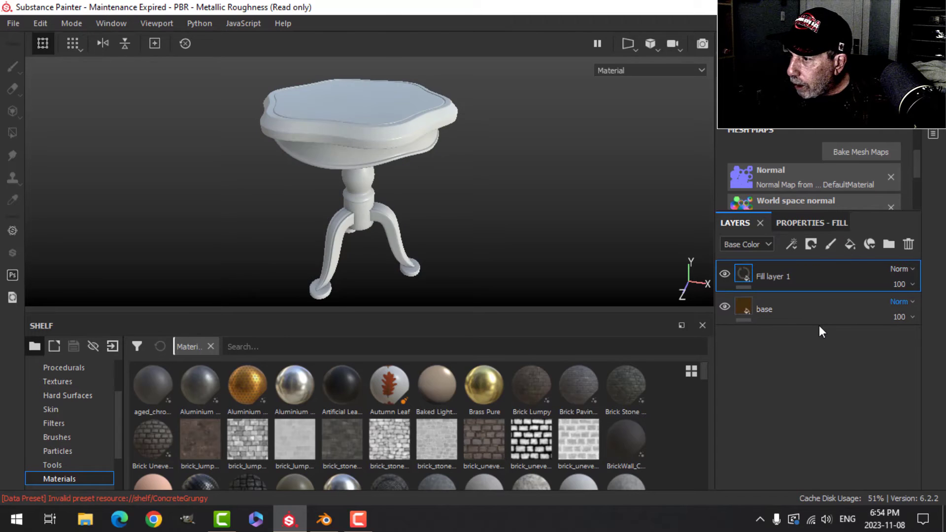
pyautogui.click(808, 223)
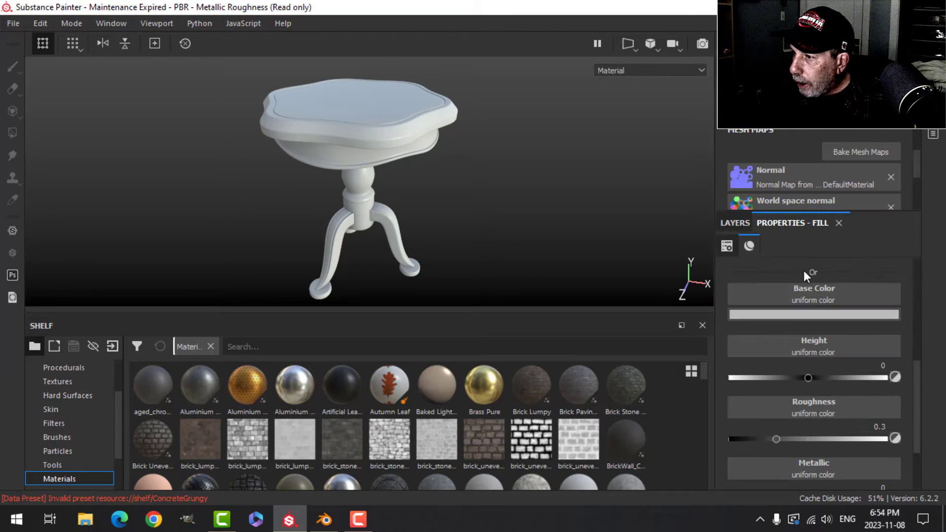
pyautogui.scroll(3, 780, 298)
pyautogui.click(745, 345)
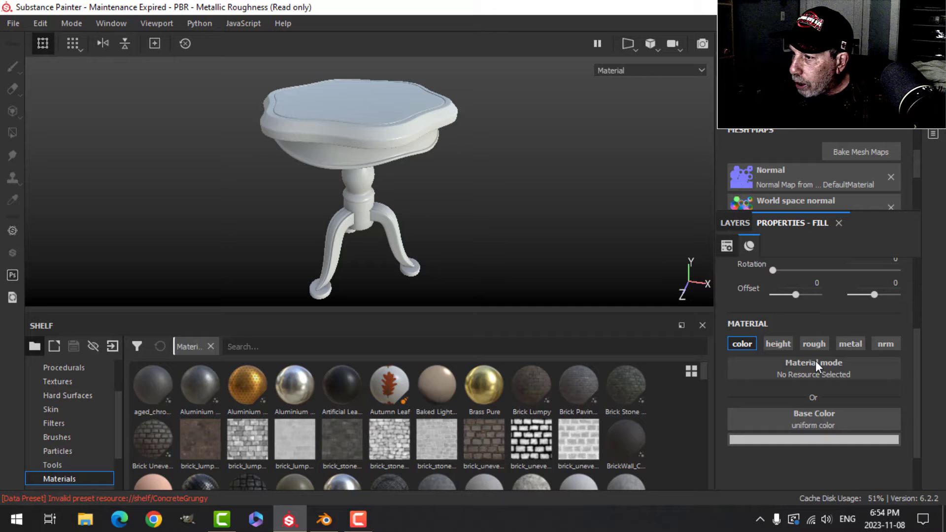
pyautogui.scroll(-2, 844, 389)
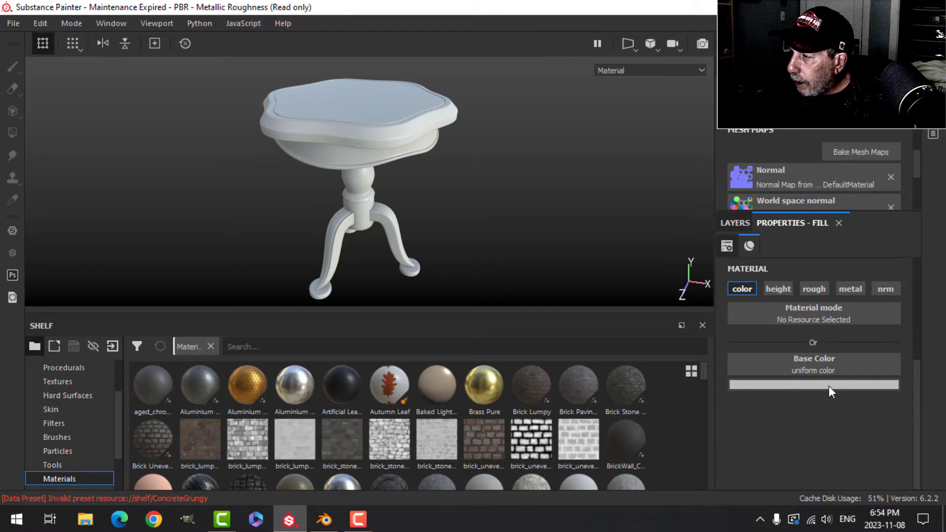
pyautogui.click(828, 386)
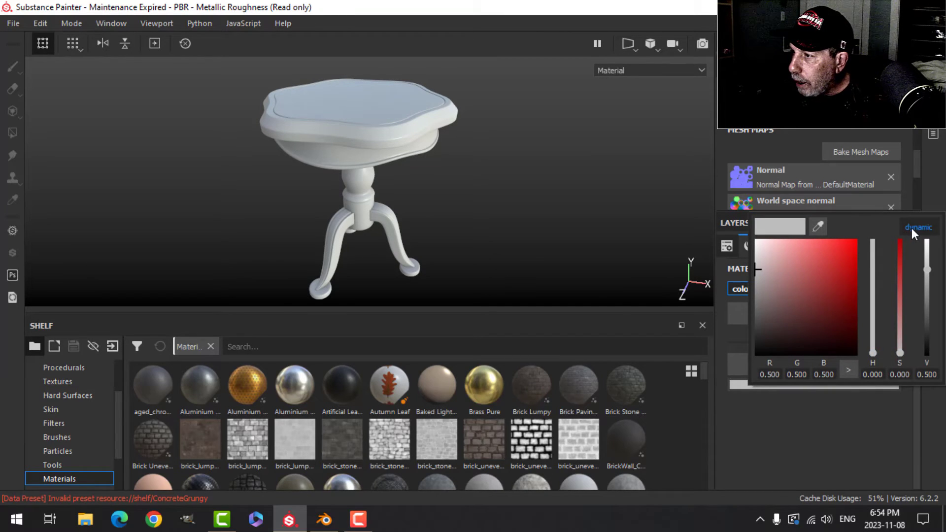
pyautogui.click(911, 229)
pyautogui.moveTo(874, 347); pyautogui.dragTo(830, 333)
pyautogui.click(836, 327)
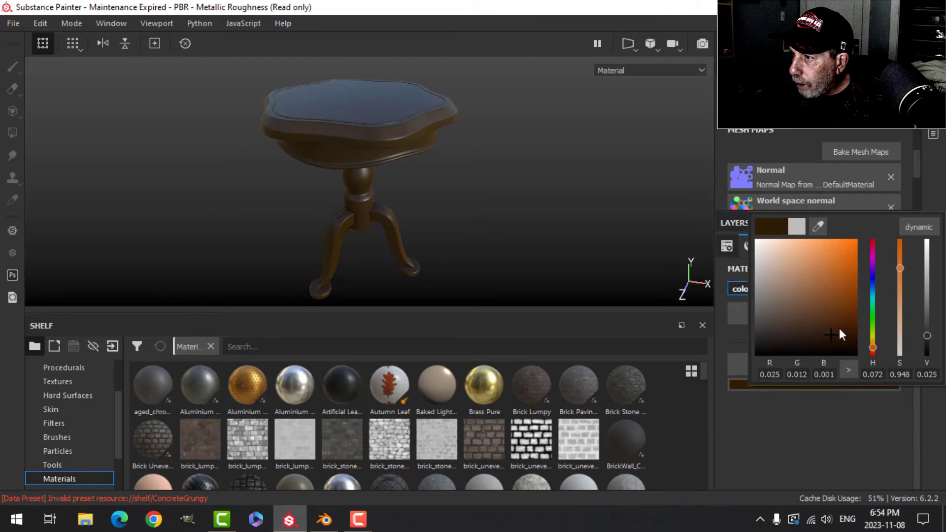
pyautogui.click(736, 223)
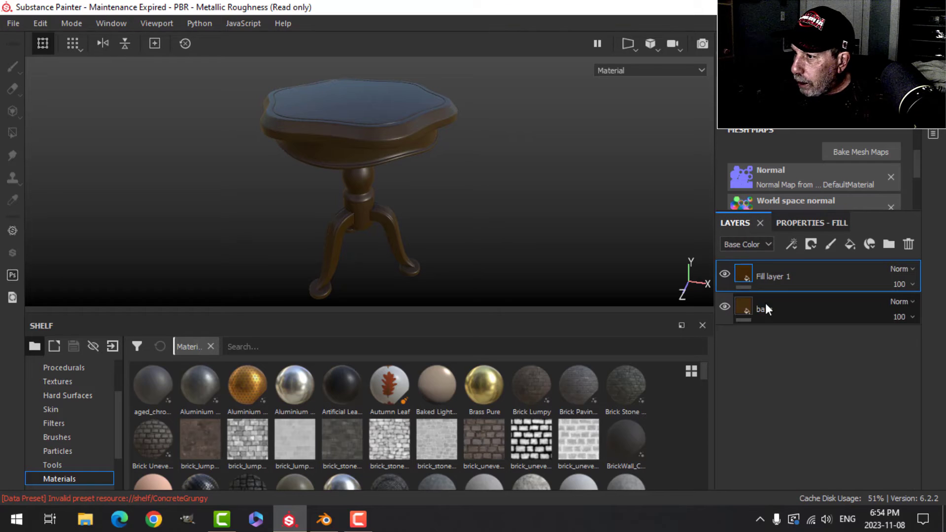
# Step: Slightly lighten the base layer's brown colour, then reselect Fill layer 1
pyautogui.click(749, 306)
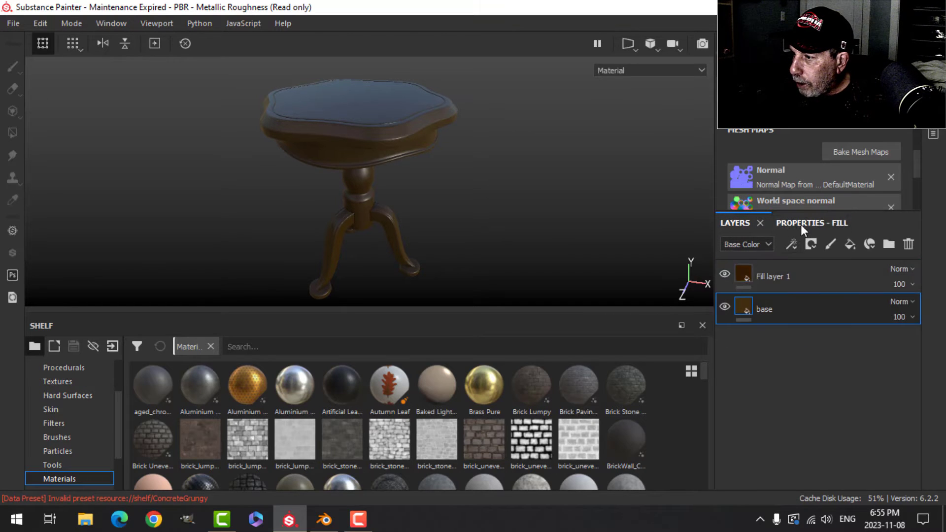
pyautogui.click(800, 222)
pyautogui.click(824, 406)
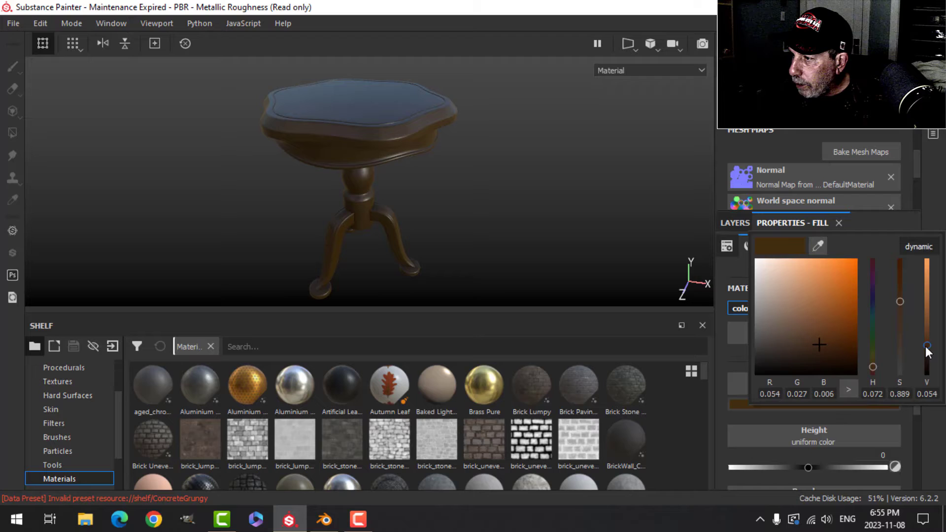
pyautogui.moveTo(927, 356); pyautogui.dragTo(925, 339)
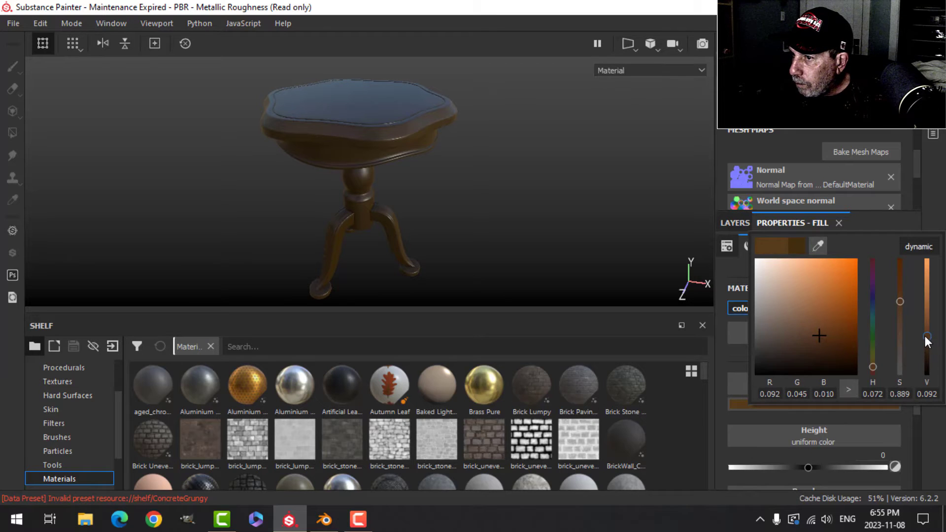
pyautogui.click(927, 202)
pyautogui.click(744, 225)
pyautogui.click(757, 277)
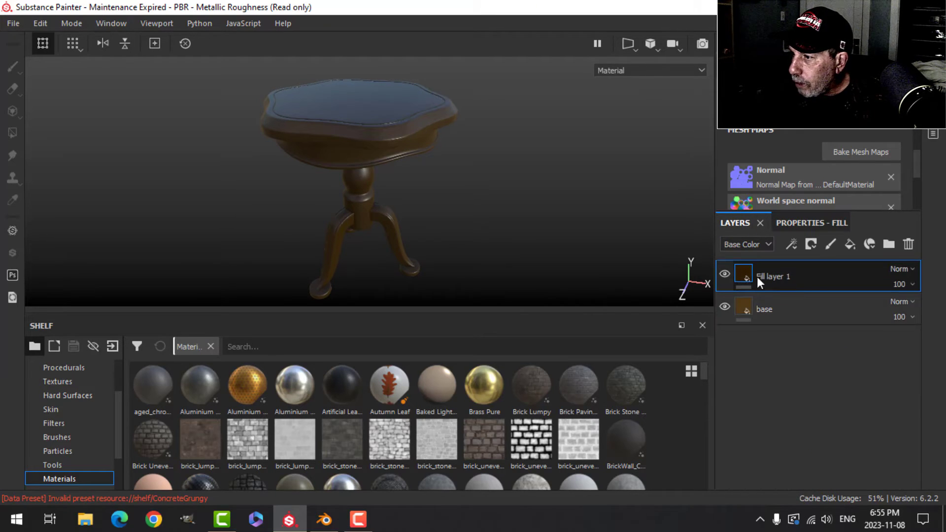
# Step: Give Fill layer 1 a black mask with a Mask Editor generator
pyautogui.click(810, 245)
pyautogui.click(816, 278)
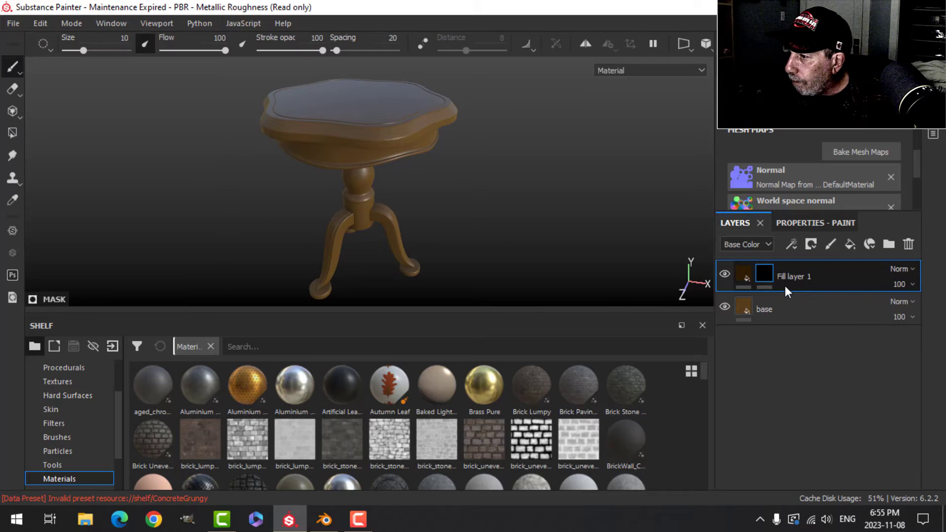
pyautogui.click(809, 245)
pyautogui.click(792, 245)
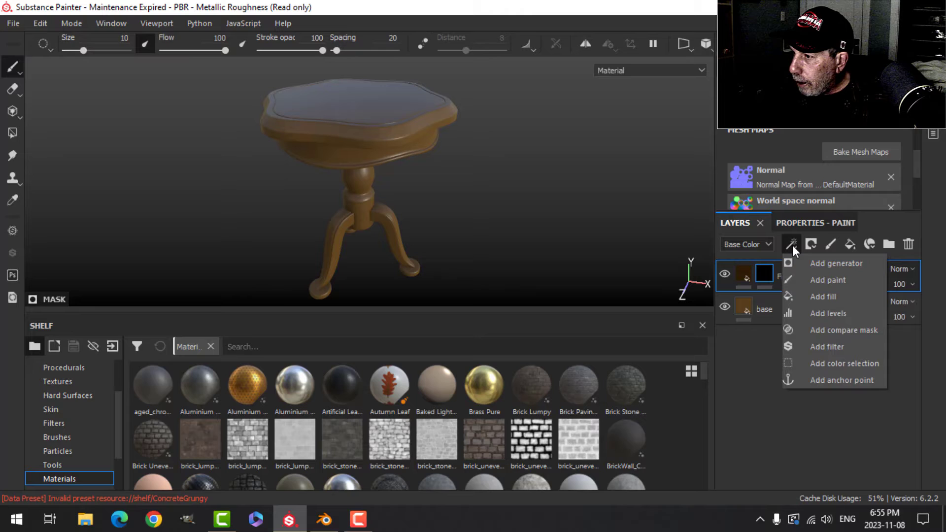
pyautogui.click(810, 262)
pyautogui.click(805, 228)
pyautogui.click(804, 274)
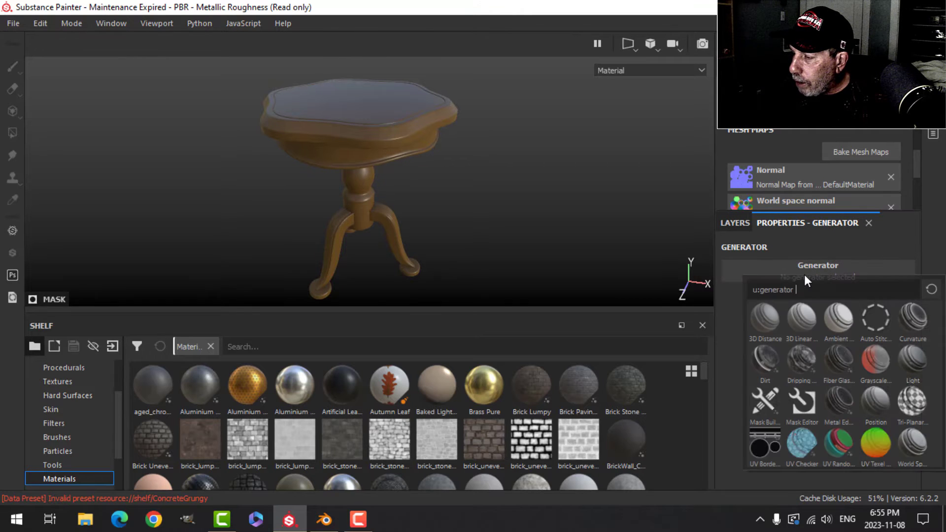
pyautogui.click(801, 404)
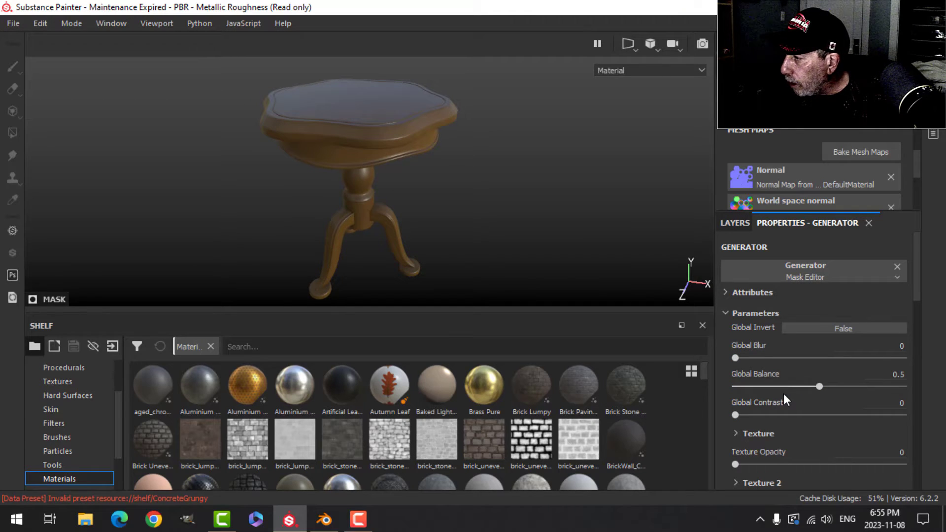
# Step: Set the Mask Editor to Global Blur 0.67, Global Balance 0.26 and Global Contrast 0.8
pyautogui.click(889, 346)
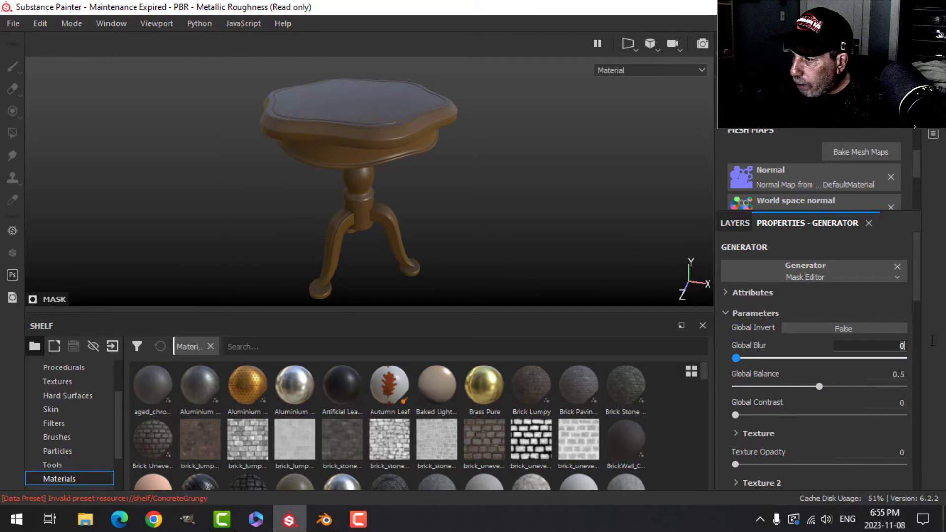
pyautogui.write('.6')
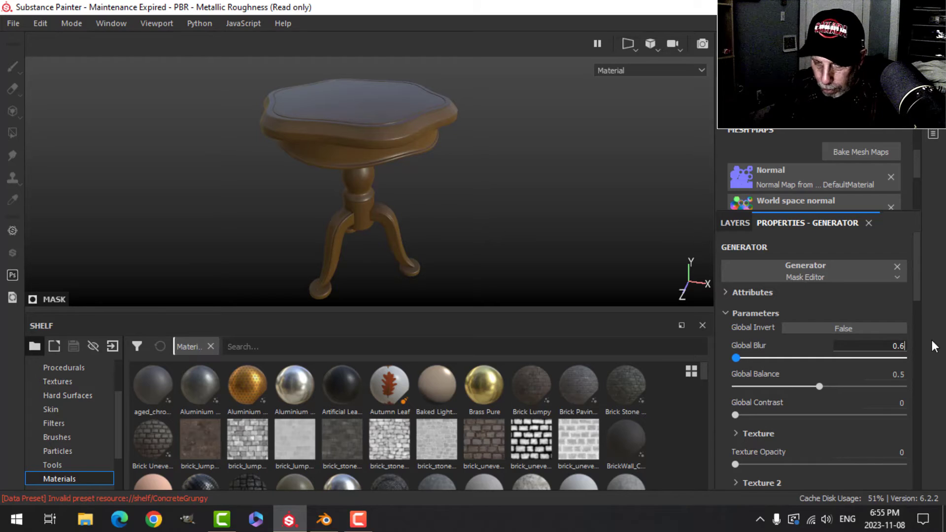
pyautogui.write('7')
pyautogui.press('Return')
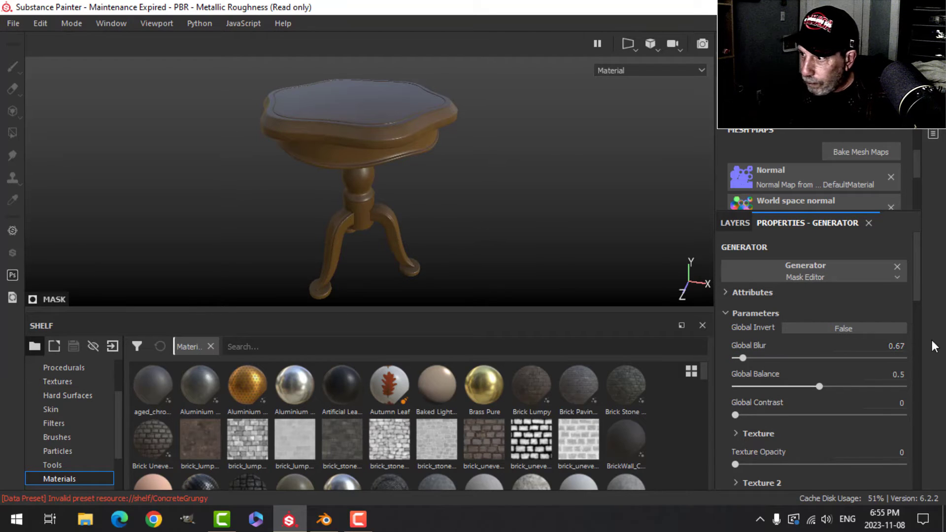
pyautogui.click(896, 374)
pyautogui.press('BackSpace')
pyautogui.press('BackSpace')
pyautogui.write('.')
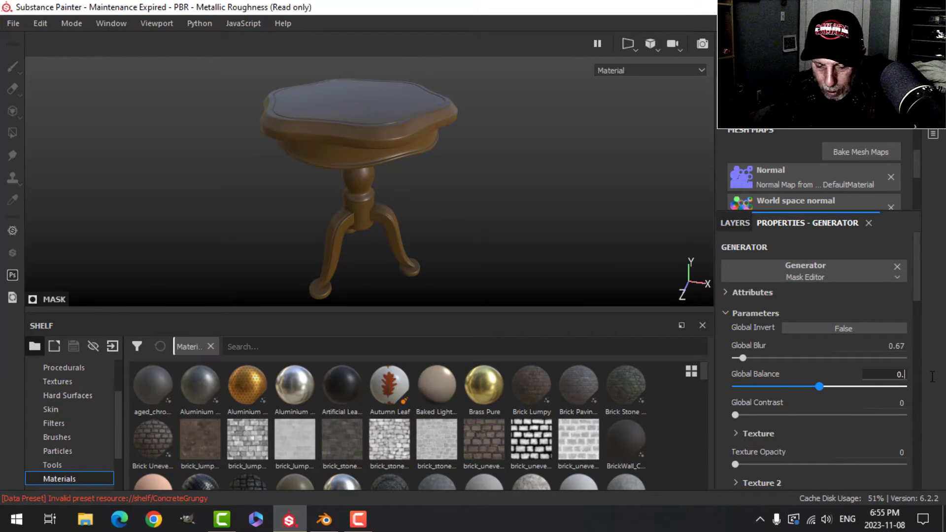
pyautogui.write('26')
pyautogui.press('Return')
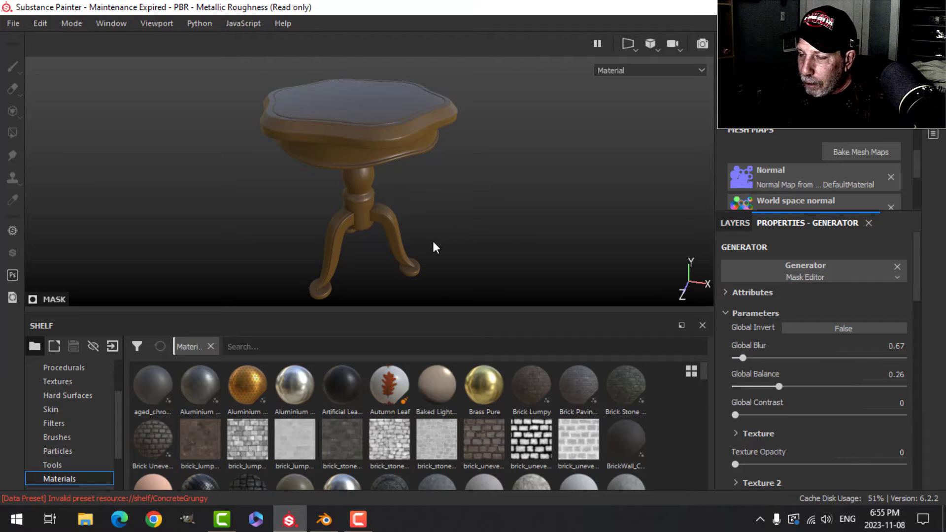
pyautogui.scroll(5, 433, 239)
pyautogui.scroll(-2, 436, 256)
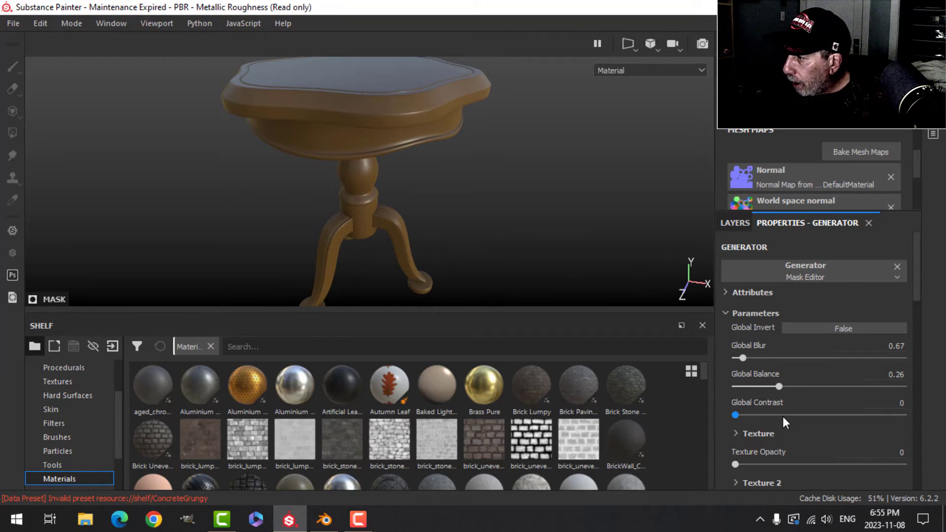
pyautogui.click(901, 403)
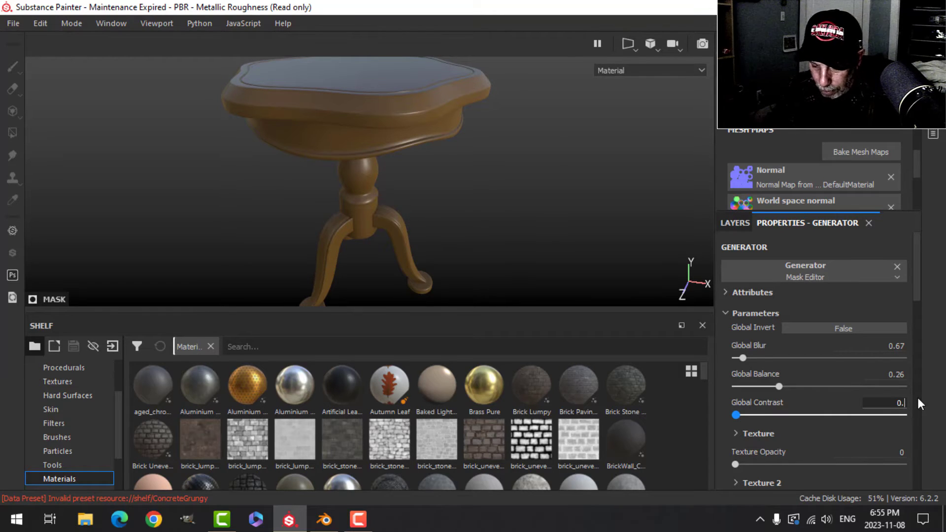
pyautogui.write('.8')
pyautogui.press('Return')
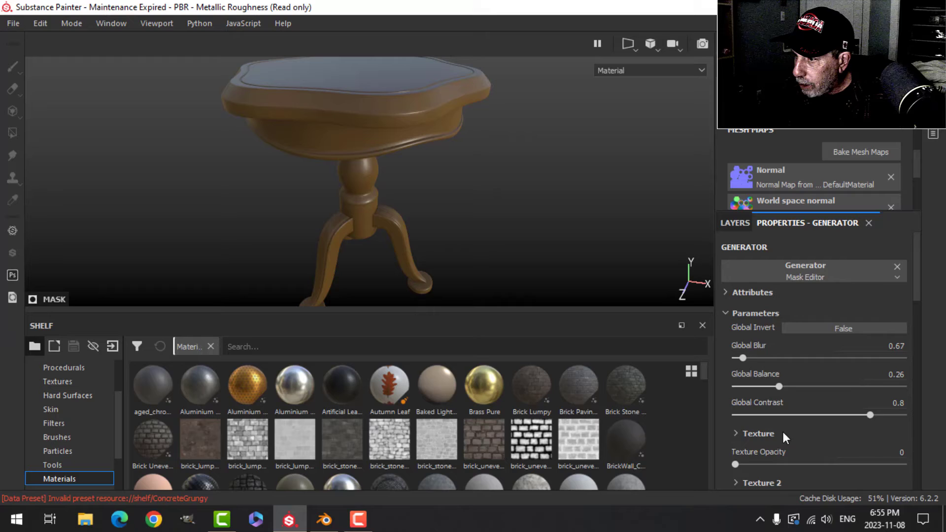
# Step: Set Ambient Occlusion opacity to 0.33 and Curvature opacity to 0.62
pyautogui.scroll(-3, 786, 428)
pyautogui.scroll(-1, 790, 420)
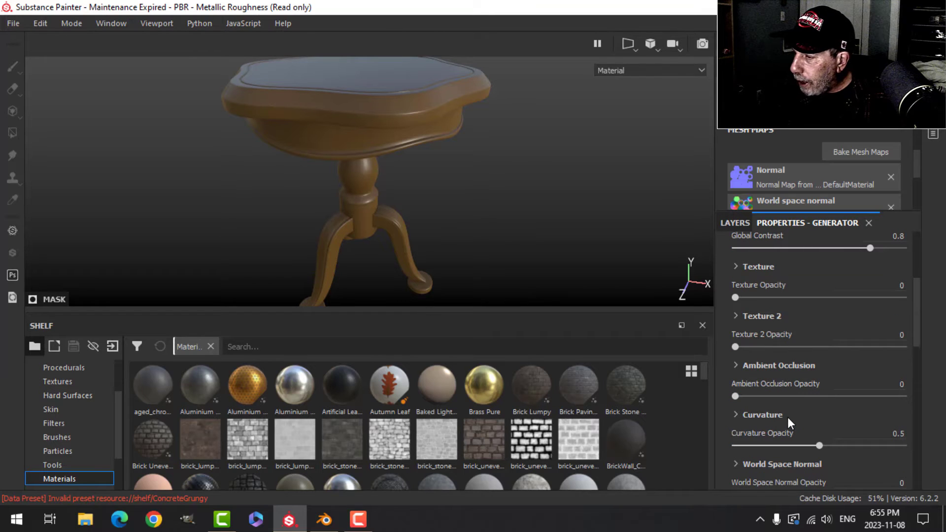
pyautogui.click(870, 388)
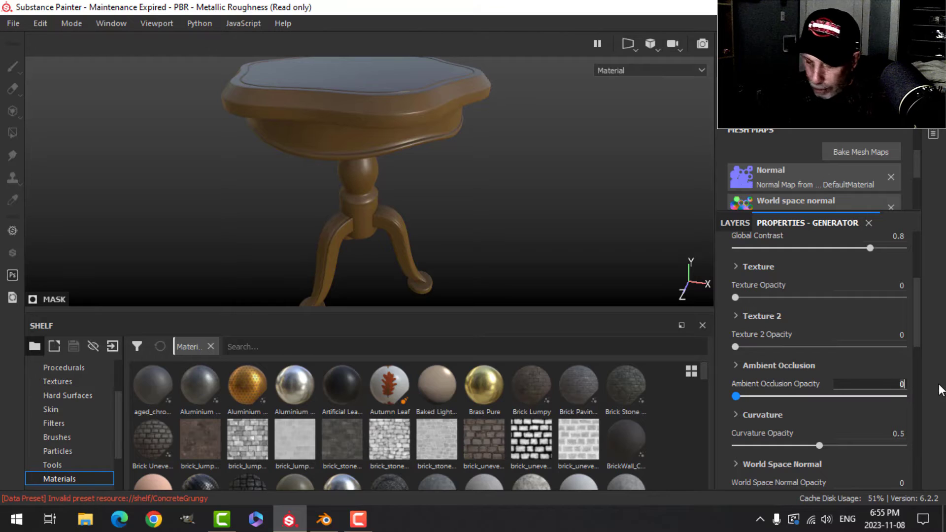
pyautogui.write('.33')
pyautogui.press('Return')
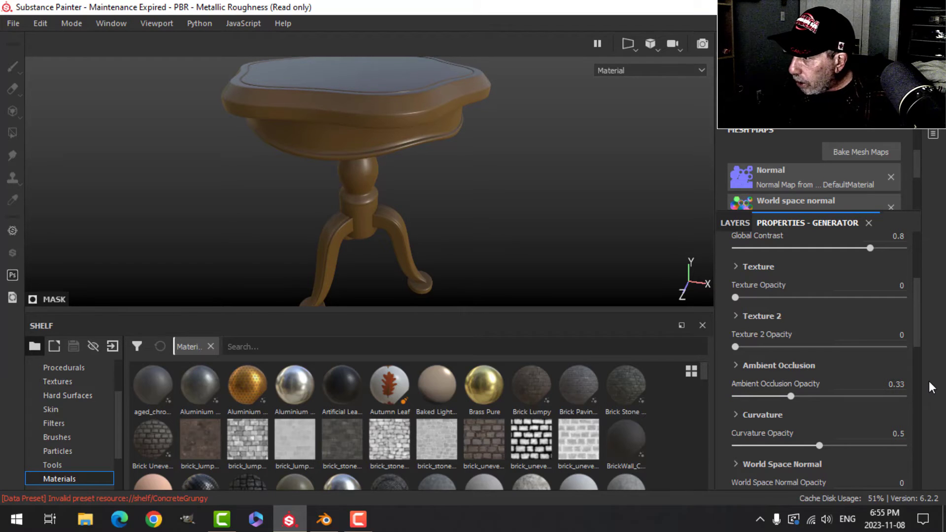
pyautogui.scroll(-1, 862, 404)
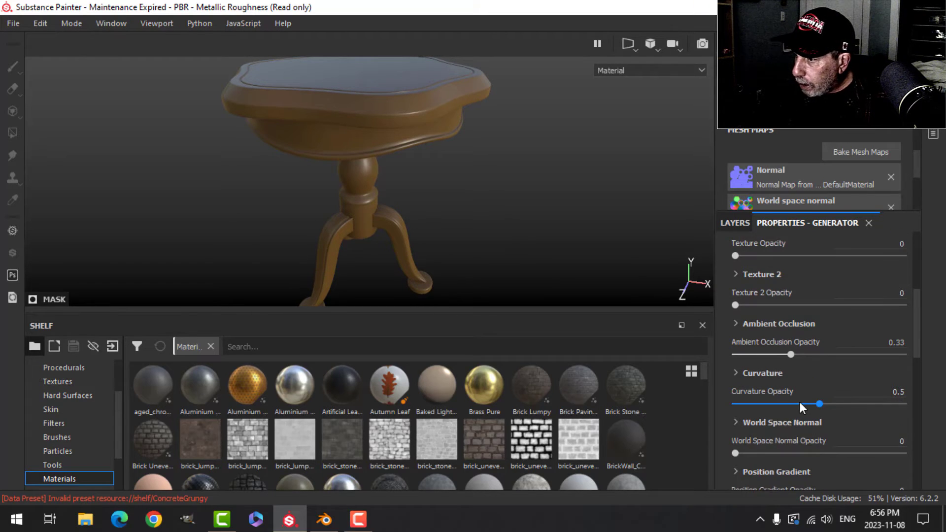
pyautogui.click(870, 392)
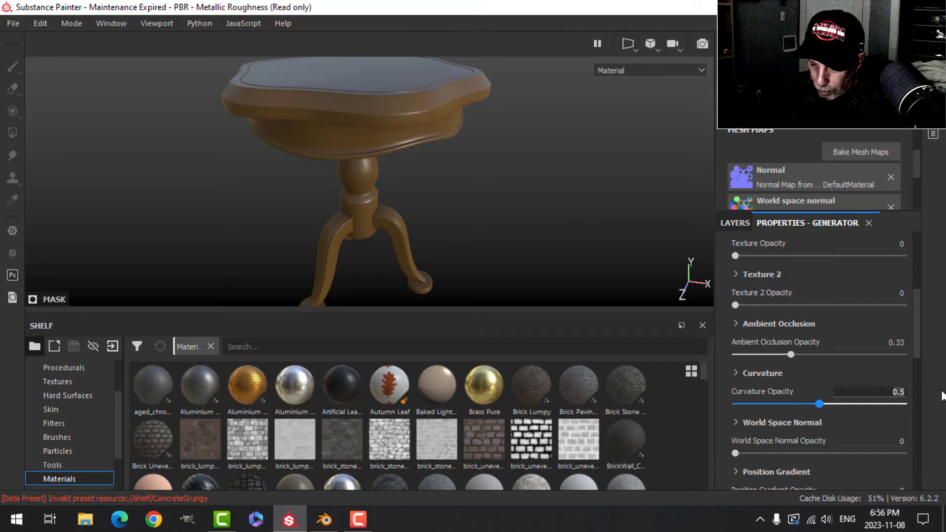
pyautogui.write('.62')
pyautogui.press('Return')
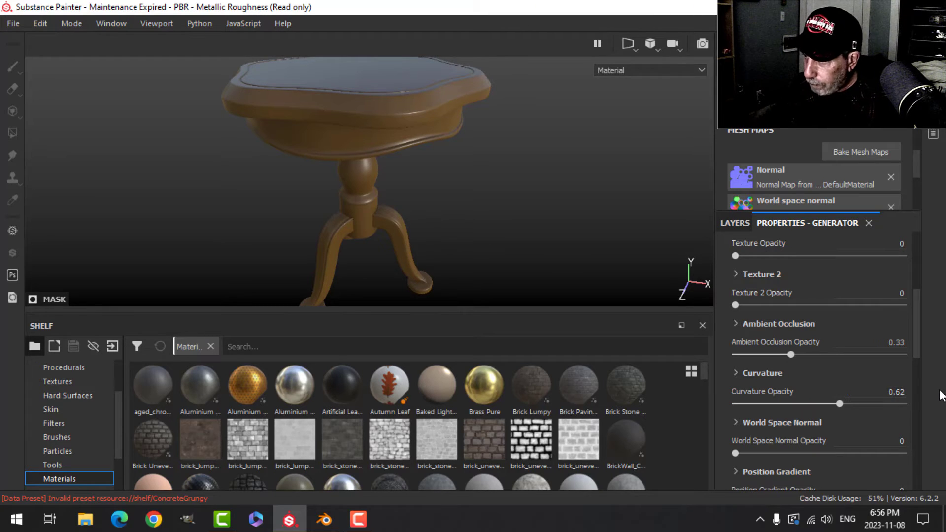
# Step: Raise World Space Normal opacity to 0.35 and check the table top
pyautogui.scroll(-1, 788, 441)
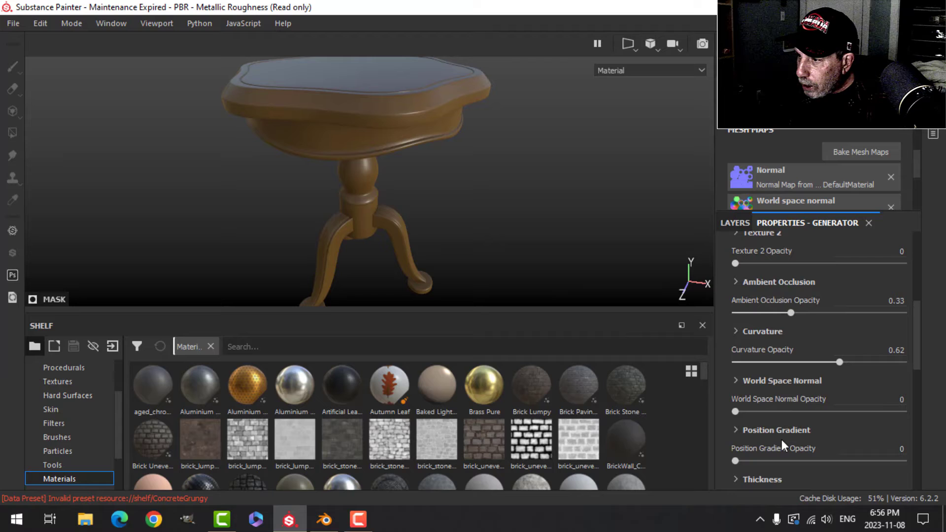
pyautogui.scroll(3, 428, 249)
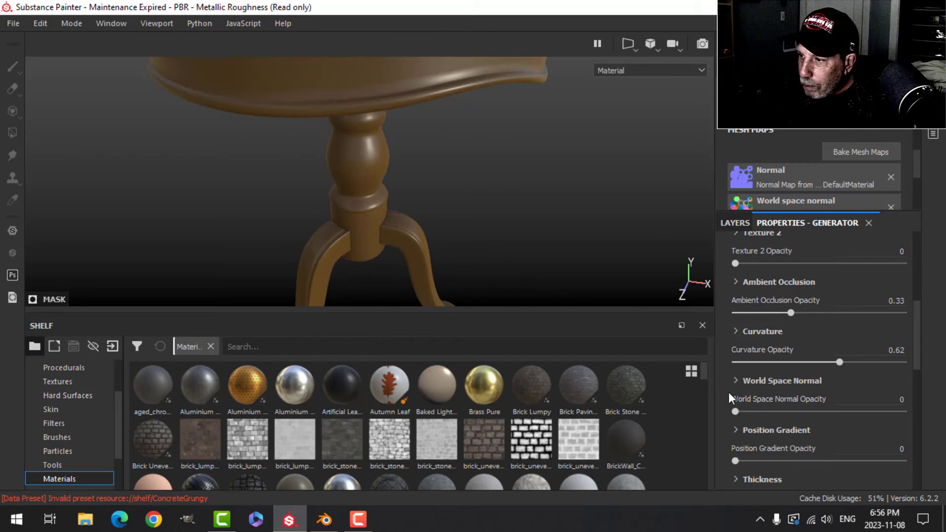
pyautogui.moveTo(735, 413)
pyautogui.mouseDown()
pyautogui.moveTo(829, 417)
pyautogui.moveTo(778, 412)
pyautogui.moveTo(788, 413)
pyautogui.mouseUp()
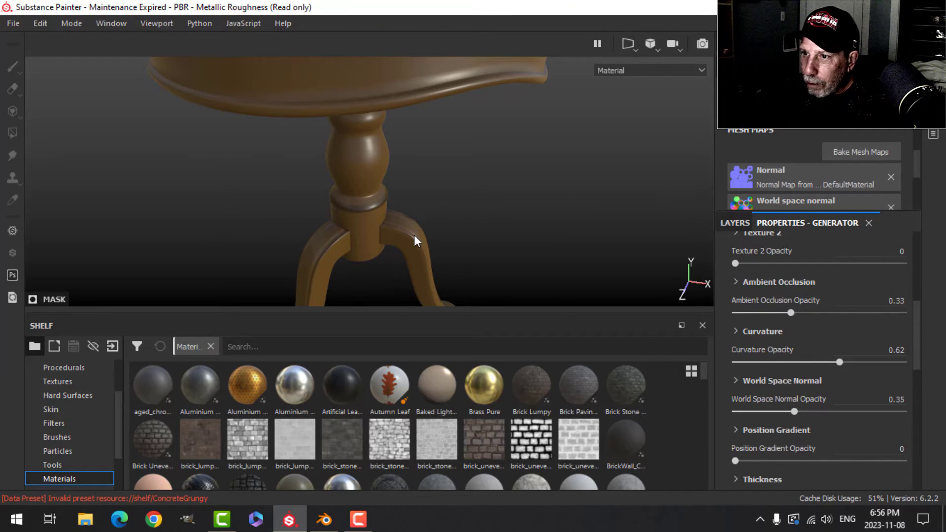
pyautogui.scroll(-3, 414, 235)
pyautogui.scroll(5, 413, 243)
pyautogui.scroll(-3, 419, 246)
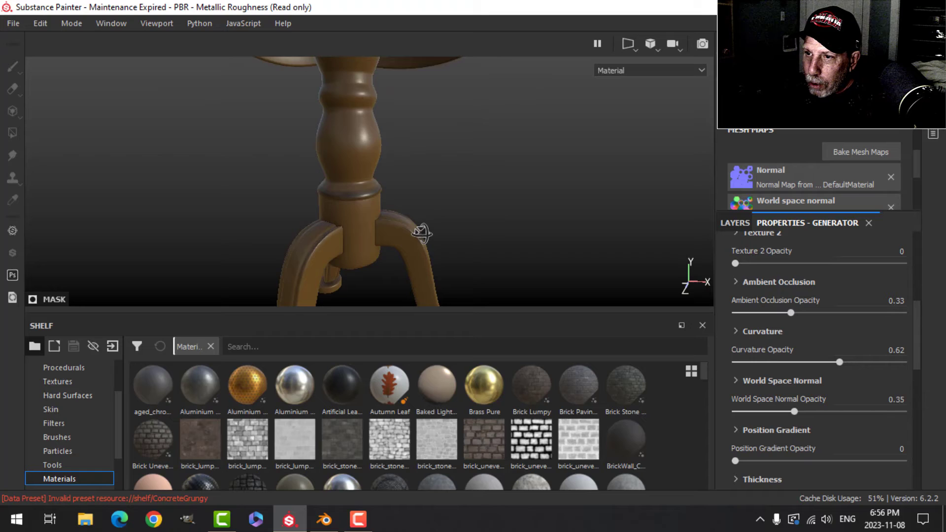
pyautogui.scroll(-2, 443, 222)
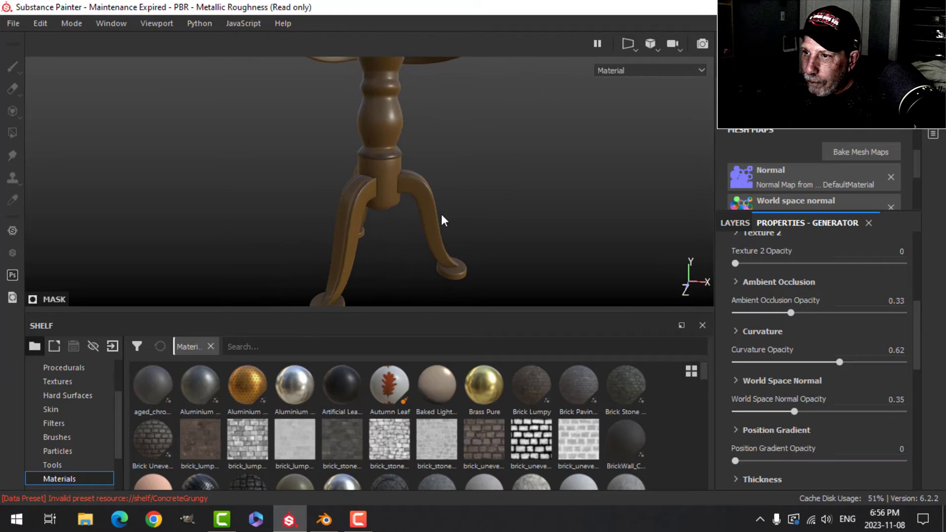
pyautogui.moveTo(442, 217)
pyautogui.keyDown('alt'); pyautogui.mouseDown()
pyautogui.moveTo(445, 251)
pyautogui.moveTo(452, 229)
pyautogui.moveTo(444, 249)
pyautogui.moveTo(378, 245)
pyautogui.moveTo(376, 256)
pyautogui.moveTo(387, 243)
pyautogui.moveTo(445, 232)
pyautogui.mouseUp(); pyautogui.keyUp('alt')
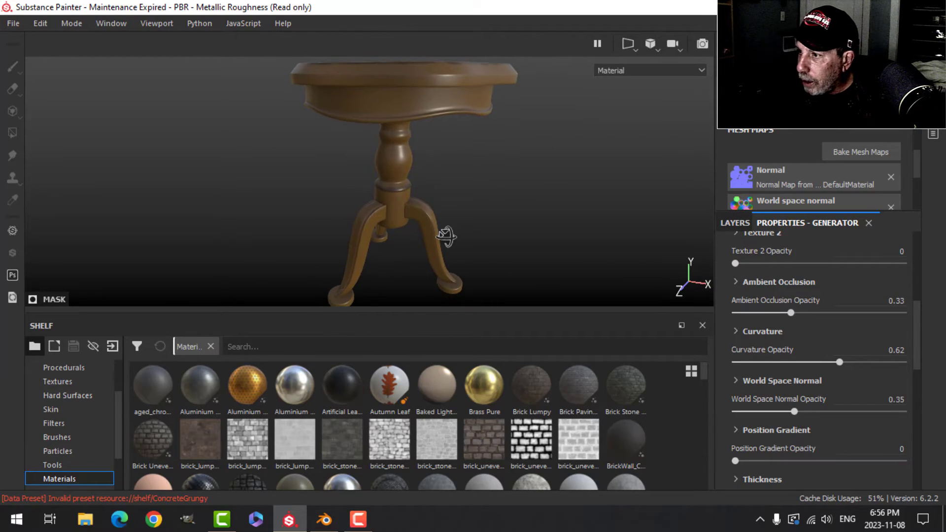
# Step: Review the Mask Editor settings, then select Fill layer 1 itself in the layer stack
pyautogui.click(721, 223)
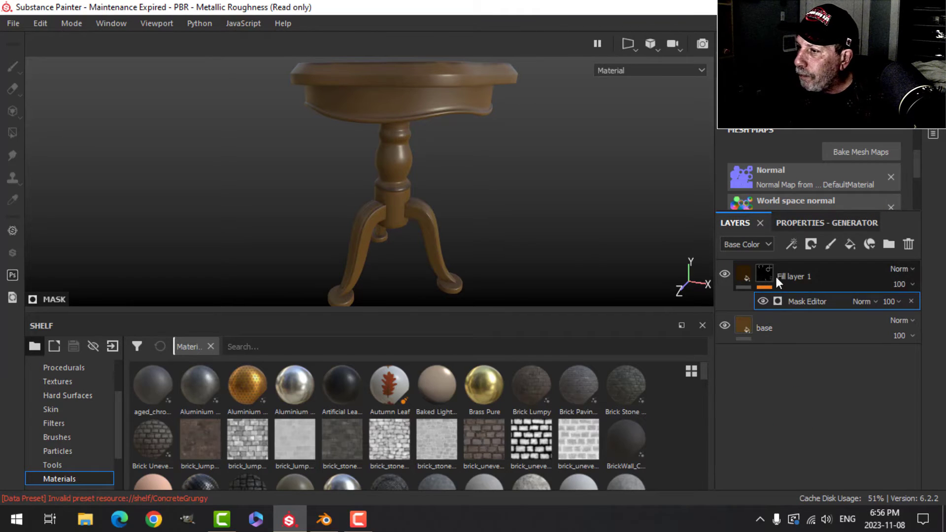
pyautogui.click(821, 224)
pyautogui.scroll(5, 820, 391)
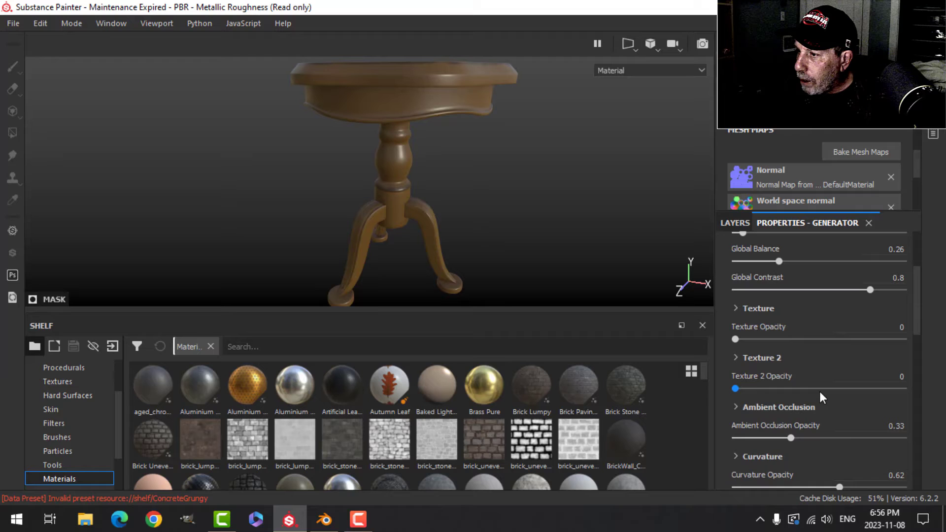
pyautogui.scroll(1, 820, 391)
pyautogui.scroll(-7, 820, 389)
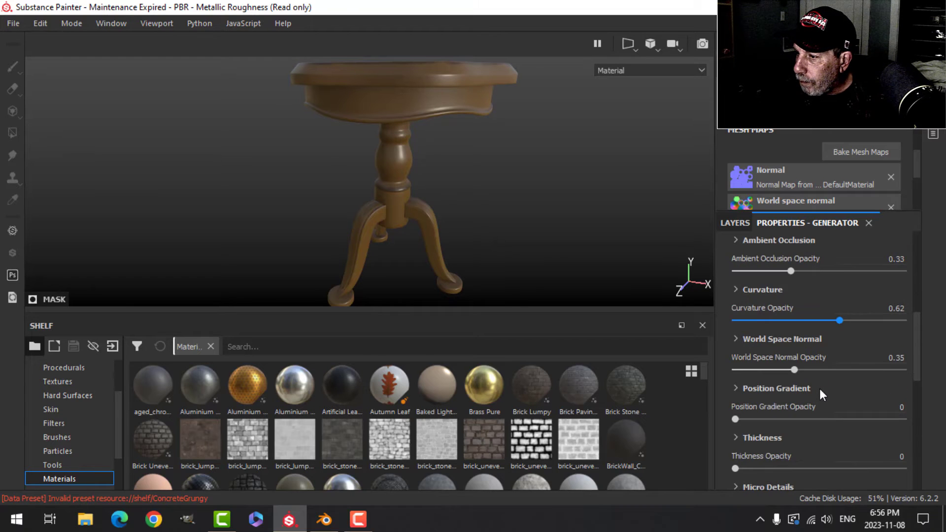
pyautogui.scroll(-2, 820, 387)
pyautogui.scroll(10, 819, 383)
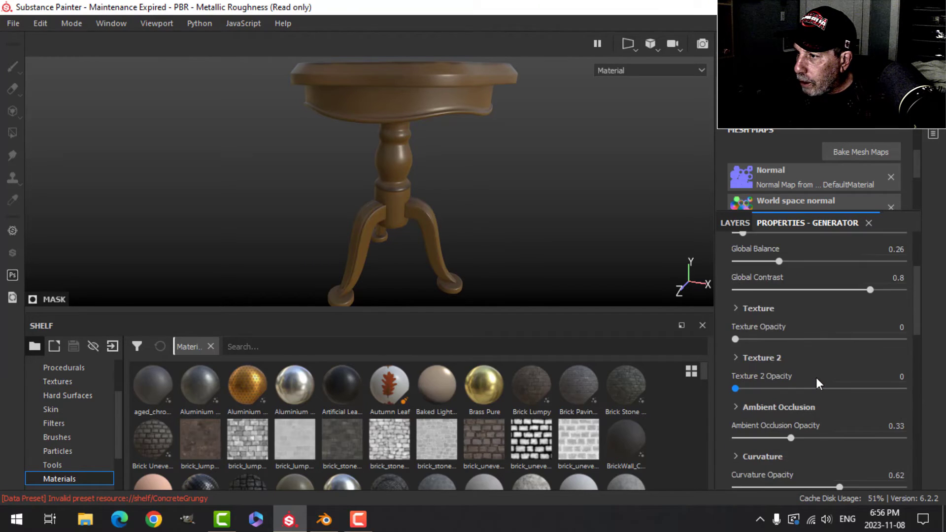
pyautogui.click(736, 221)
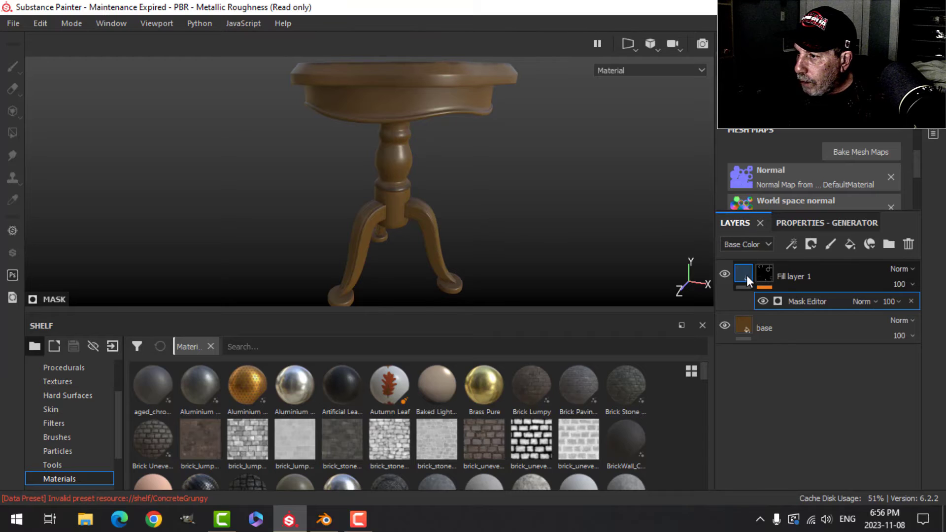
pyautogui.click(788, 282)
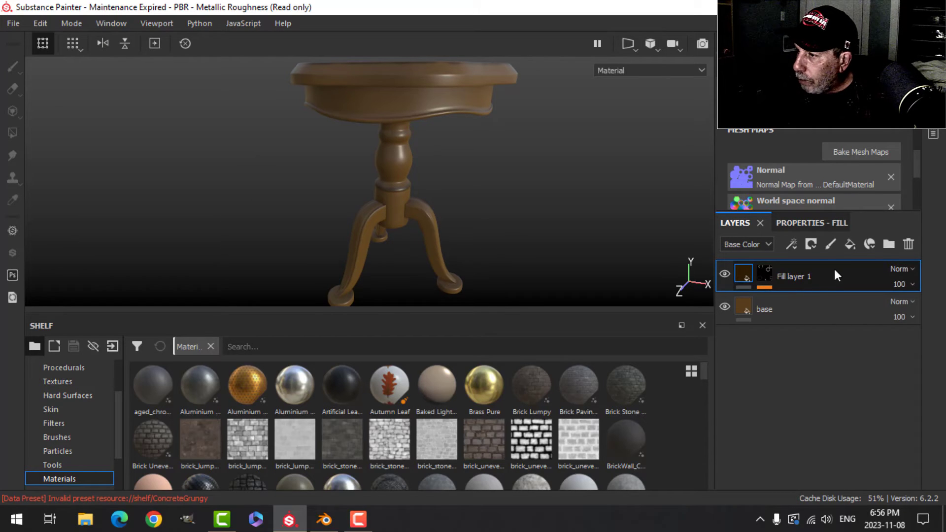
# Step: Add a new color-only fill layer, Fill layer 2, on top of the stack
pyautogui.click(852, 244)
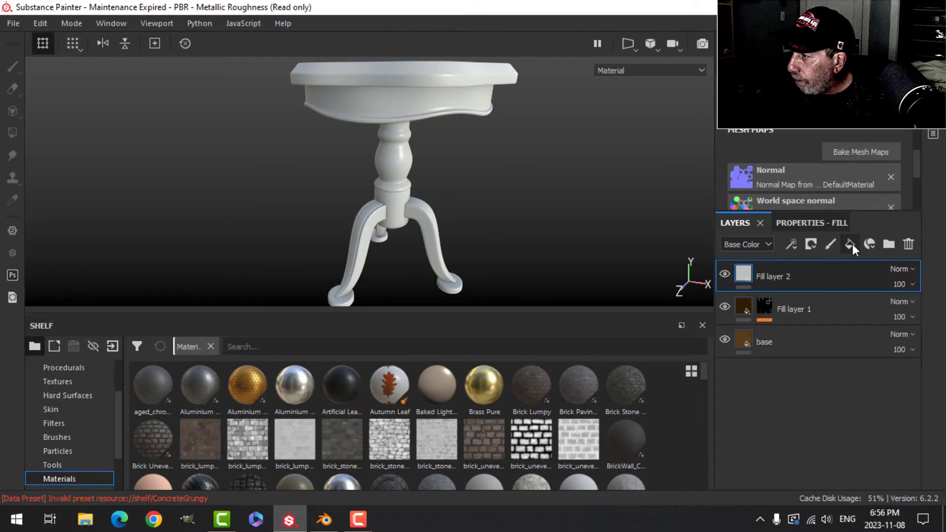
pyautogui.click(826, 223)
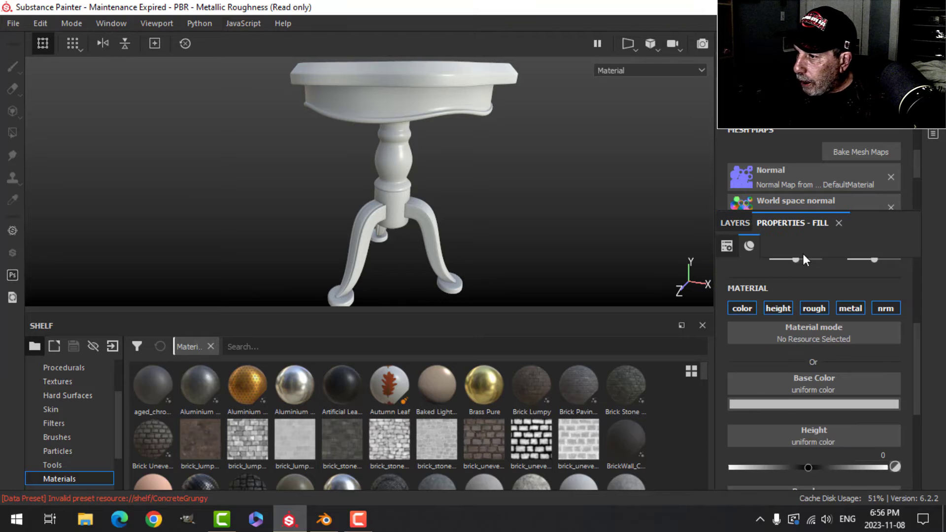
pyautogui.click(747, 308)
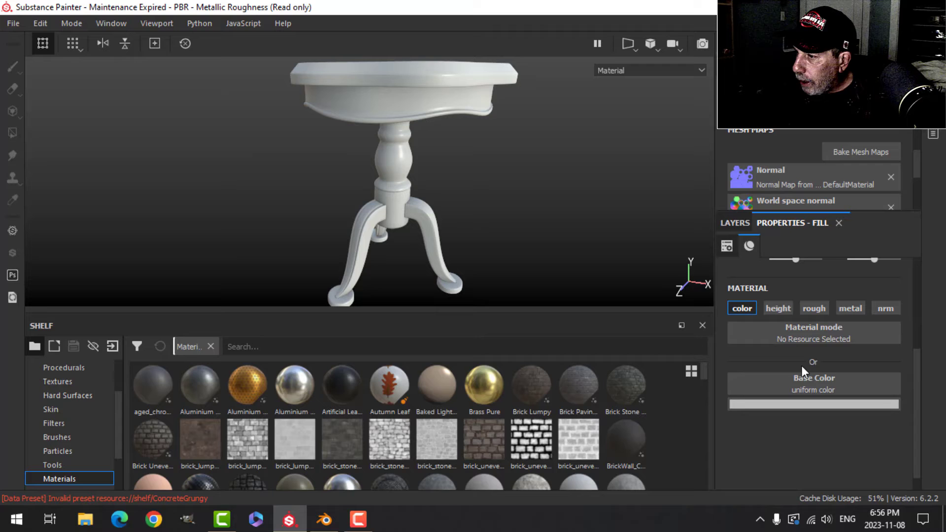
pyautogui.click(741, 227)
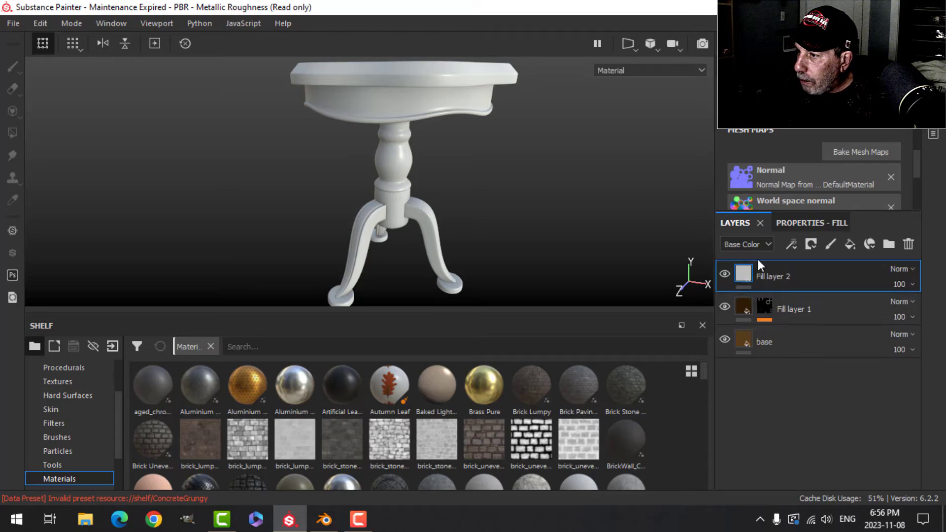
# Step: Add a filter effect to Fill layer 2 and load Baked Lighting Stylized into it
pyautogui.click(795, 244)
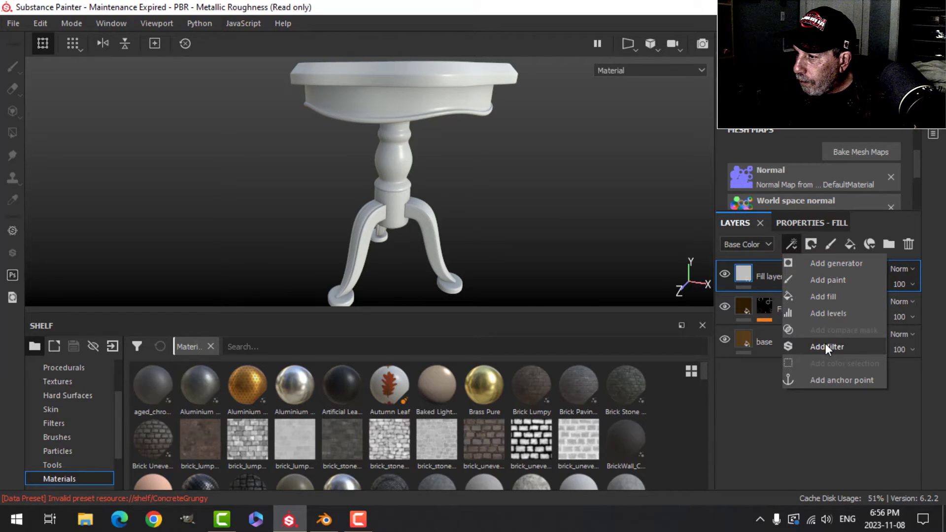
pyautogui.click(826, 346)
pyautogui.click(794, 224)
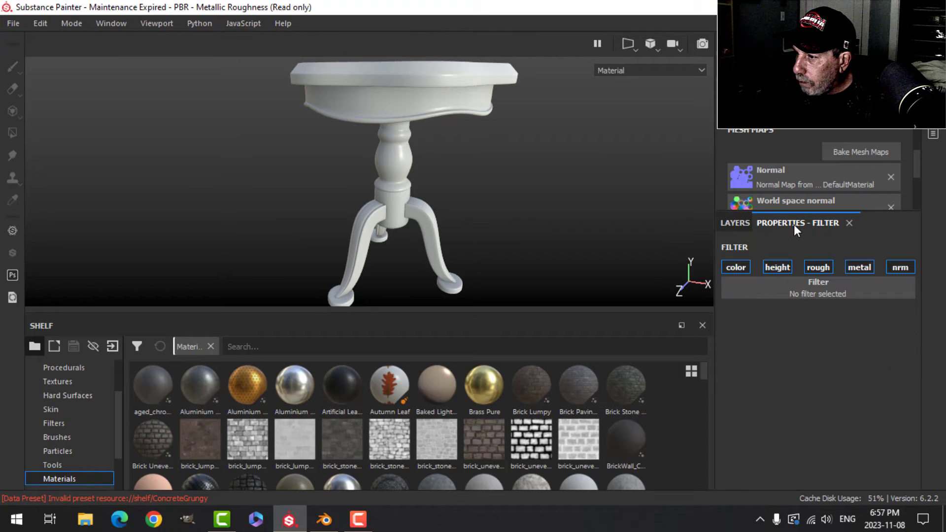
pyautogui.click(808, 293)
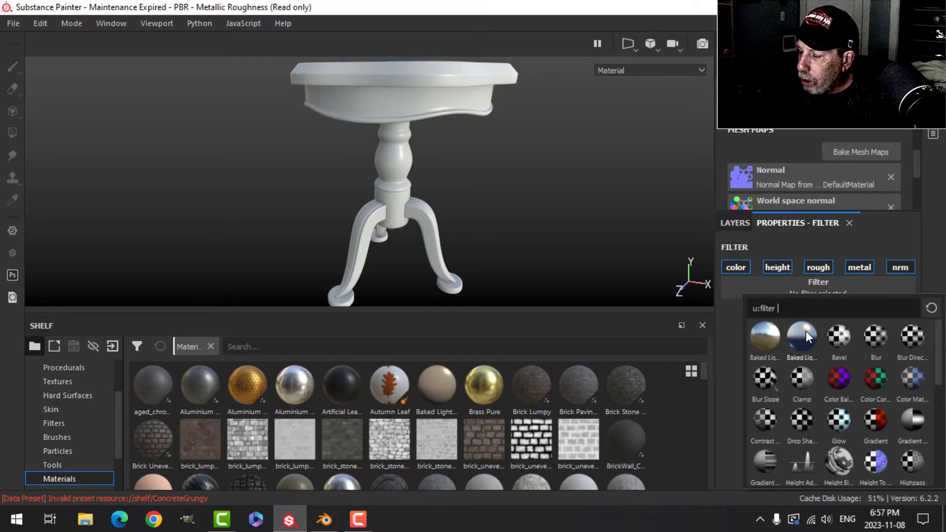
pyautogui.moveTo(805, 336)
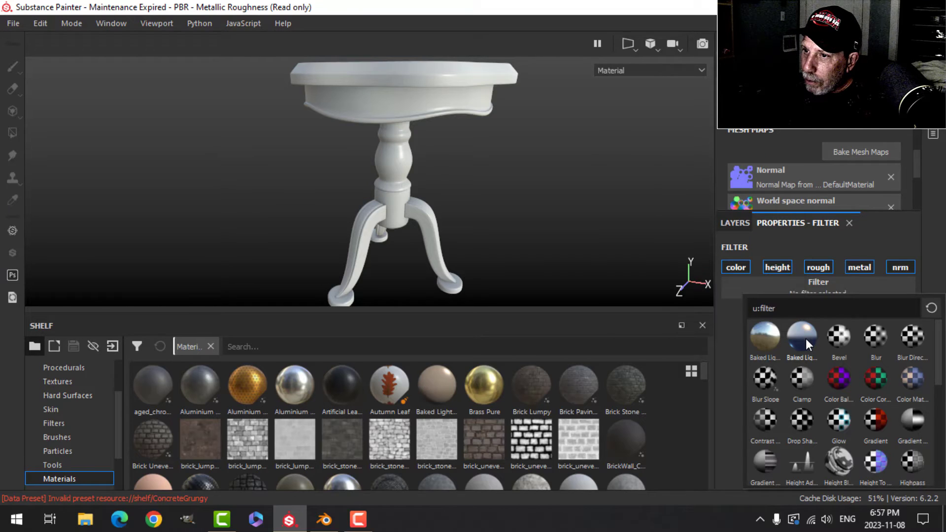
pyautogui.click(806, 338)
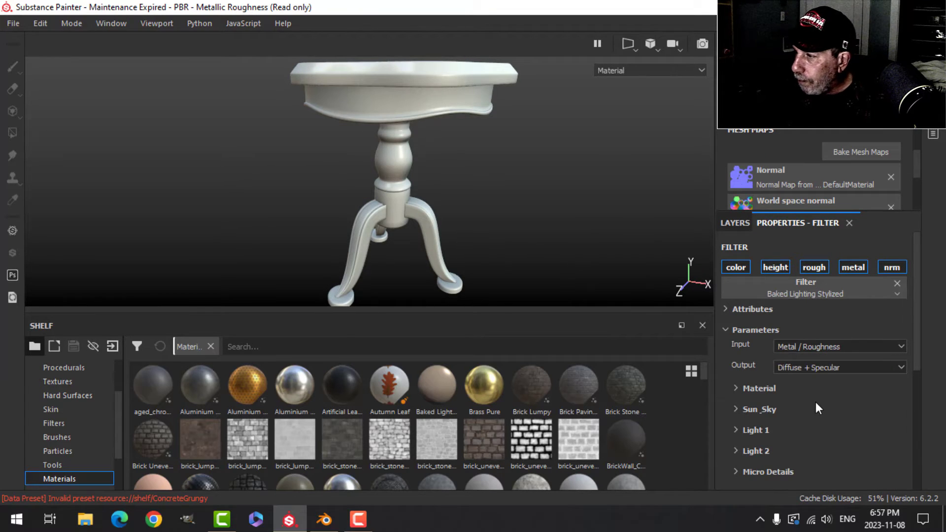
pyautogui.scroll(-1, 816, 399)
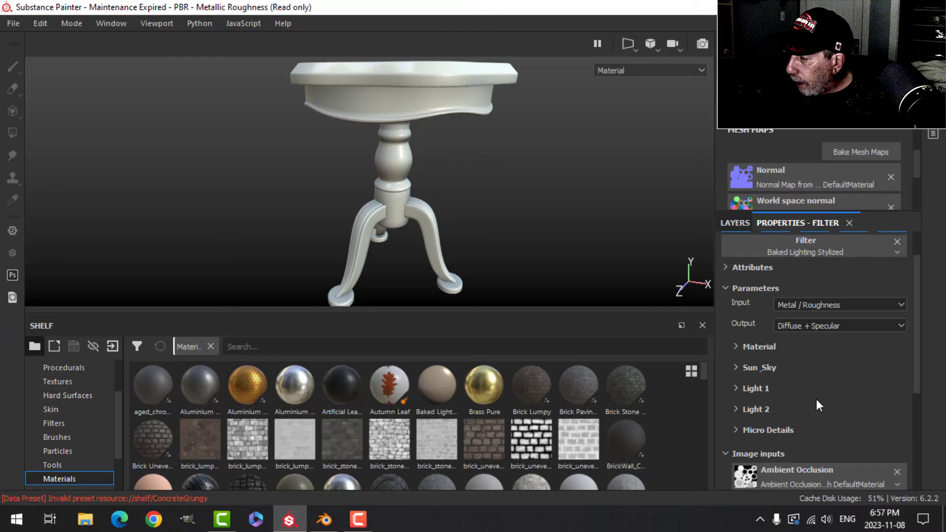
# Step: Set Diffuse AO 0.23, Diffuse Cavity 0.38, Specular AO 0.17 and Specular Cavity 0.23
pyautogui.click(739, 347)
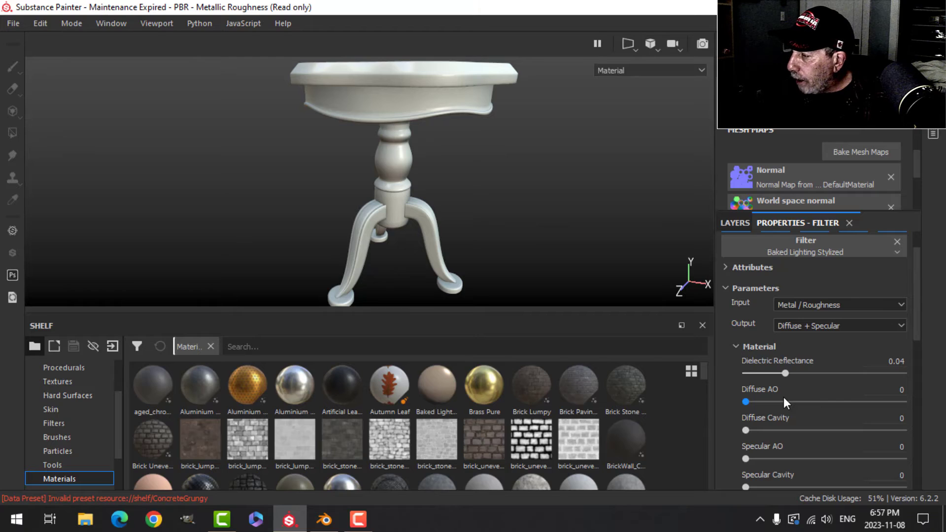
pyautogui.moveTo(753, 402); pyautogui.dragTo(782, 402)
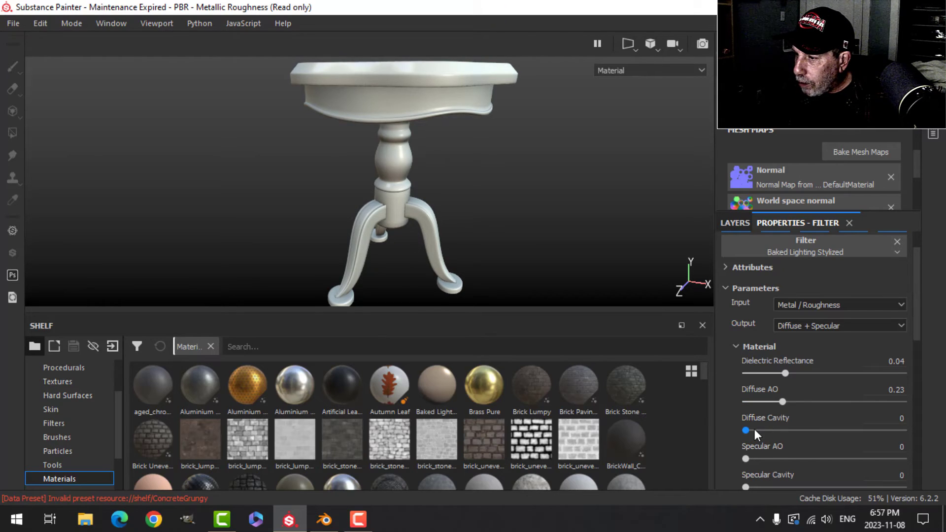
pyautogui.moveTo(755, 430); pyautogui.dragTo(805, 428)
pyautogui.scroll(-1, 834, 438)
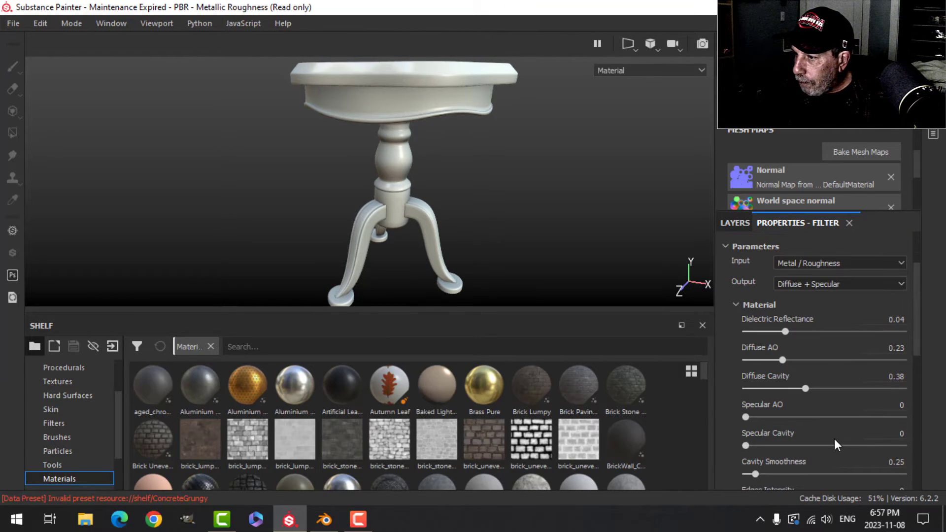
pyautogui.moveTo(747, 417); pyautogui.dragTo(782, 445)
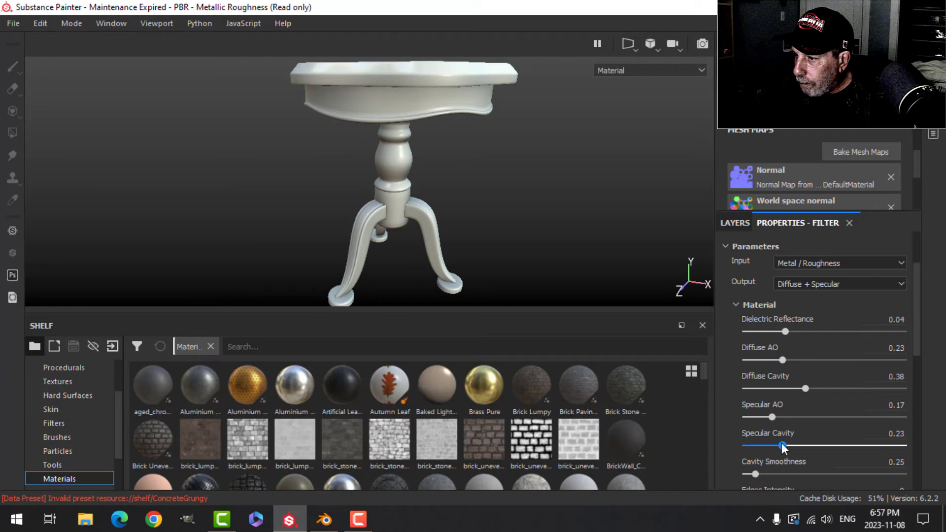
# Step: Set Cavity Smoothness 0.3, Edges Intensity 0.53 and Edges Smoothness 0.08
pyautogui.scroll(-1, 760, 442)
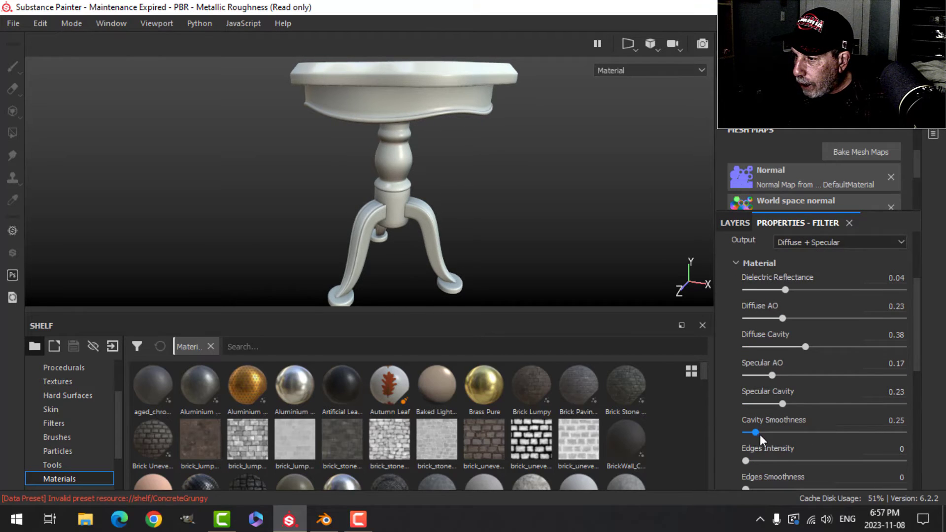
pyautogui.click(756, 432)
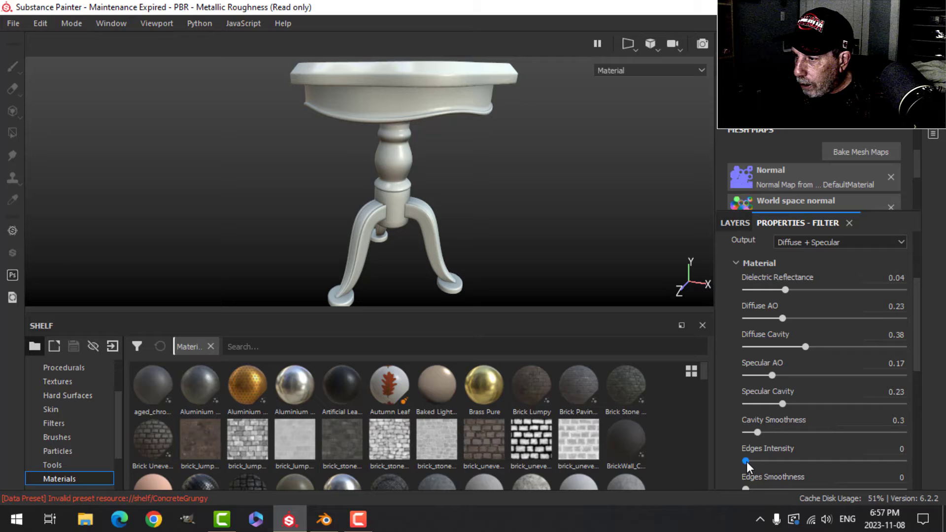
pyautogui.moveTo(746, 461); pyautogui.dragTo(828, 460)
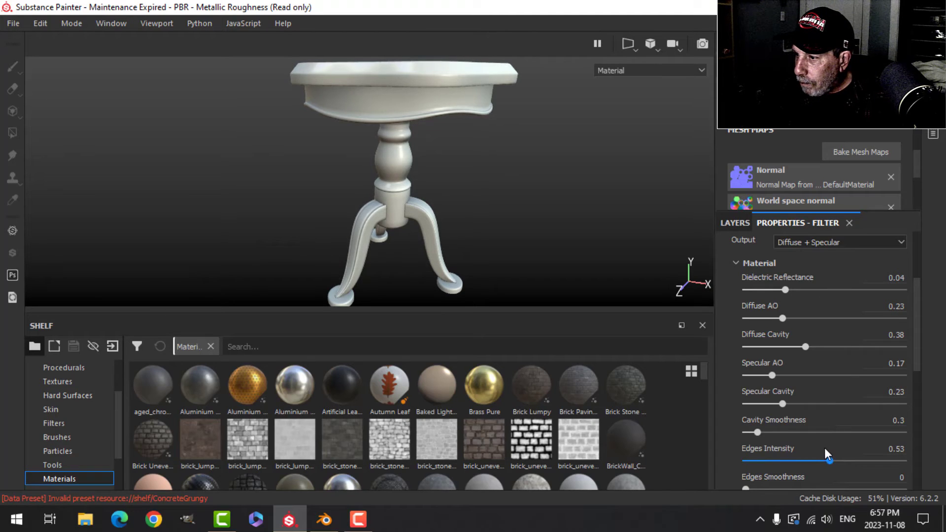
pyautogui.scroll(-2, 824, 448)
pyautogui.moveTo(752, 407); pyautogui.dragTo(758, 406)
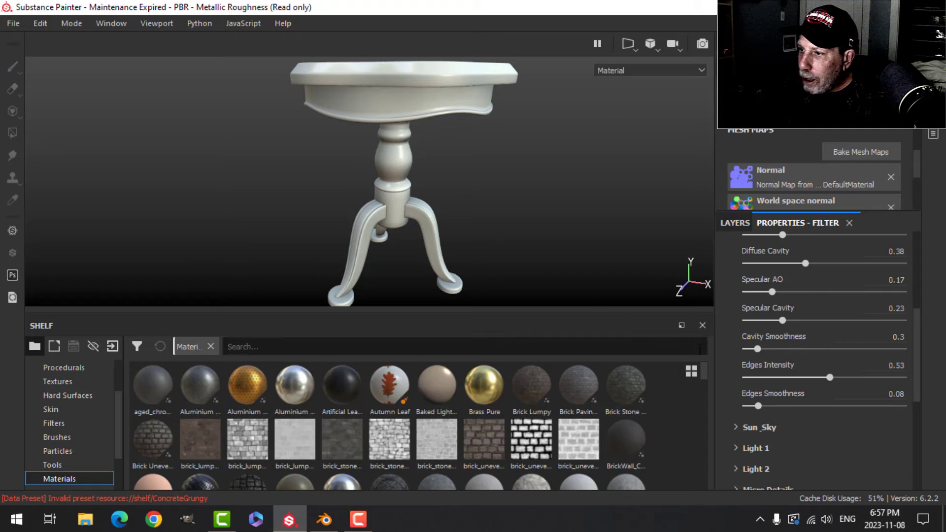
# Step: Raise the Sun_Sky Sun Intensity to 1.55
pyautogui.click(736, 426)
pyautogui.scroll(-2, 785, 426)
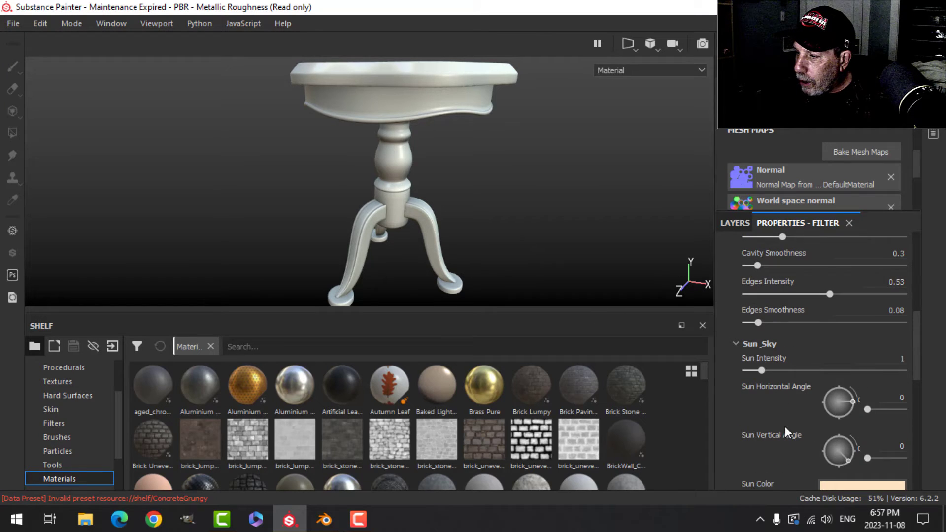
pyautogui.click(882, 358)
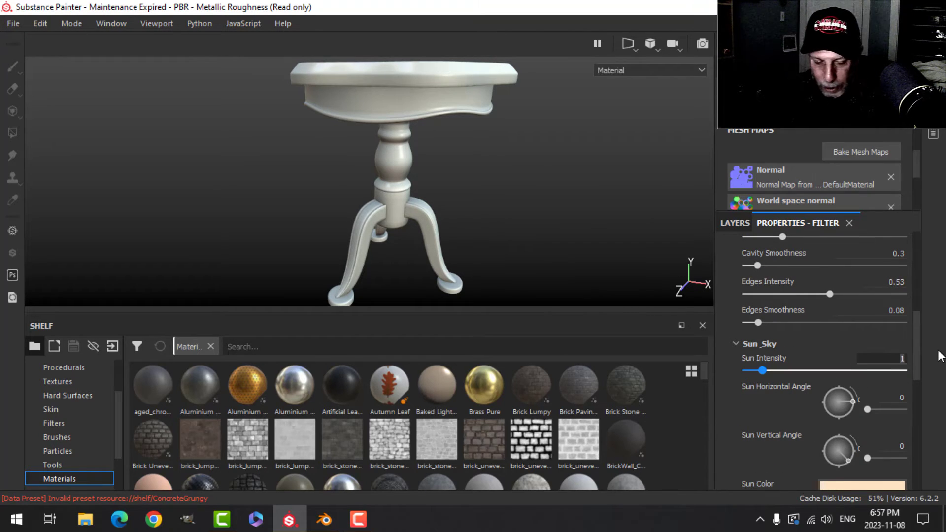
pyautogui.write('.55')
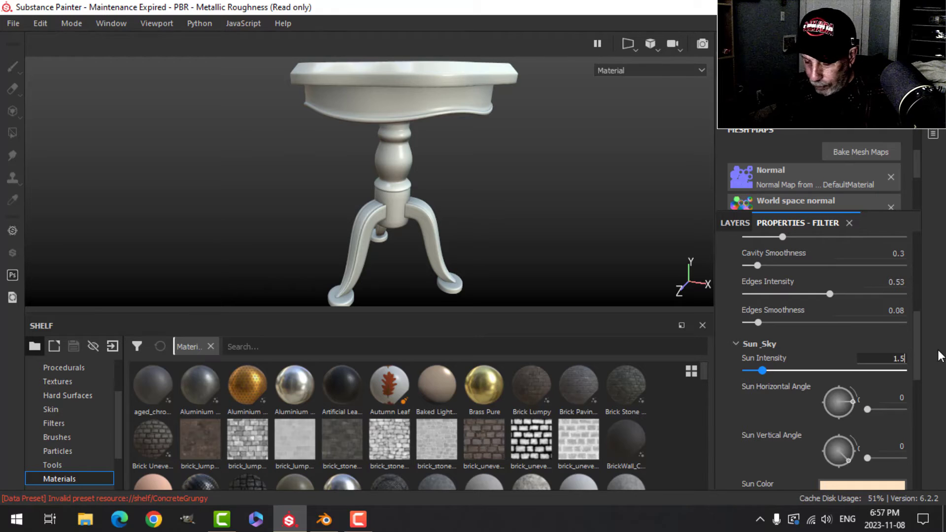
pyautogui.press('Return')
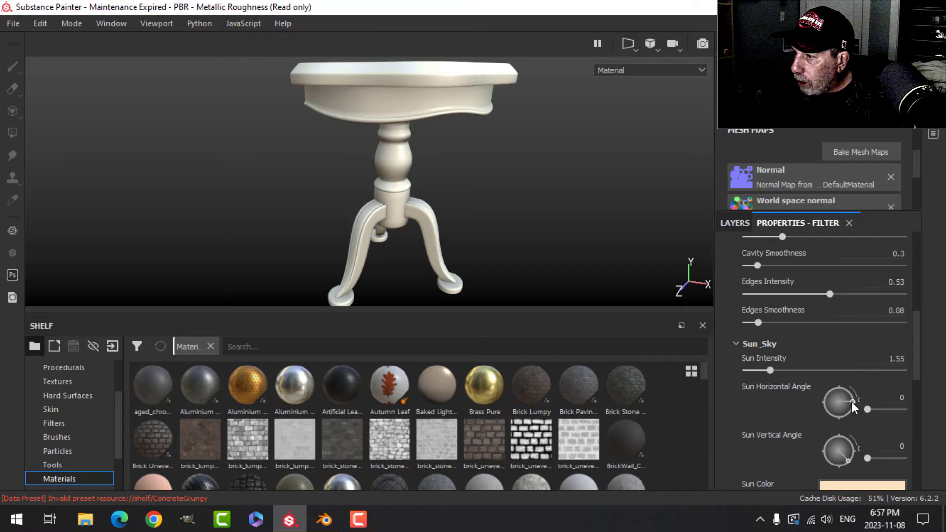
# Step: Keep the sun's horizontal angle at 1 and set its vertical angle to 191
pyautogui.moveTo(851, 401); pyautogui.dragTo(834, 401)
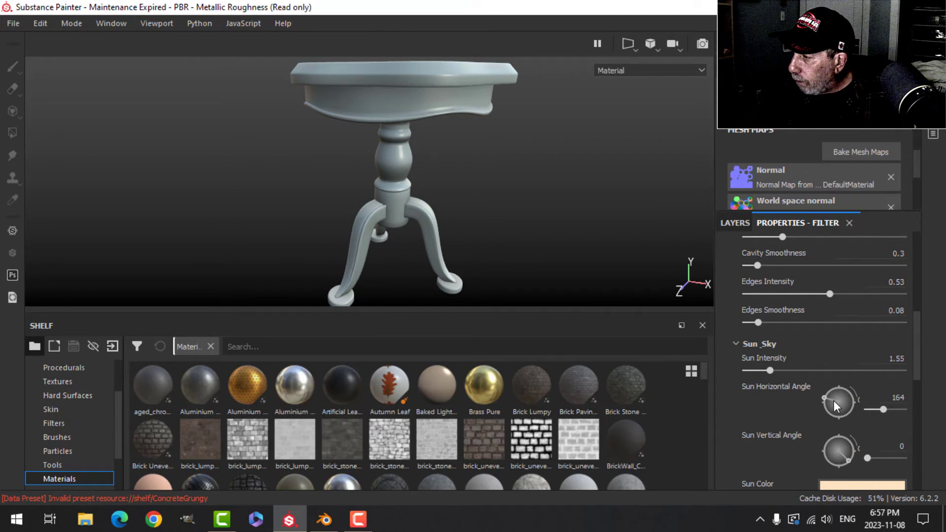
pyautogui.click(897, 397)
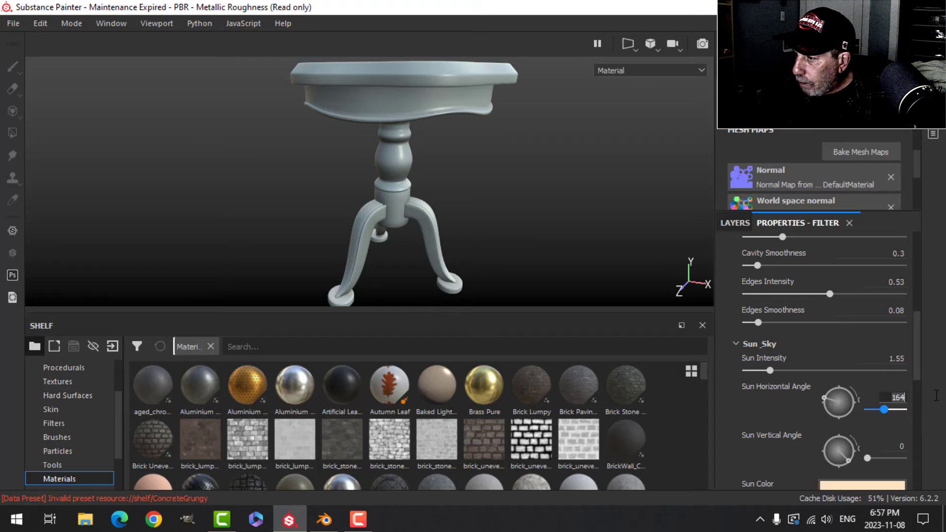
pyautogui.press('BackSpace')
pyautogui.press('BackSpace')
pyautogui.press('Return')
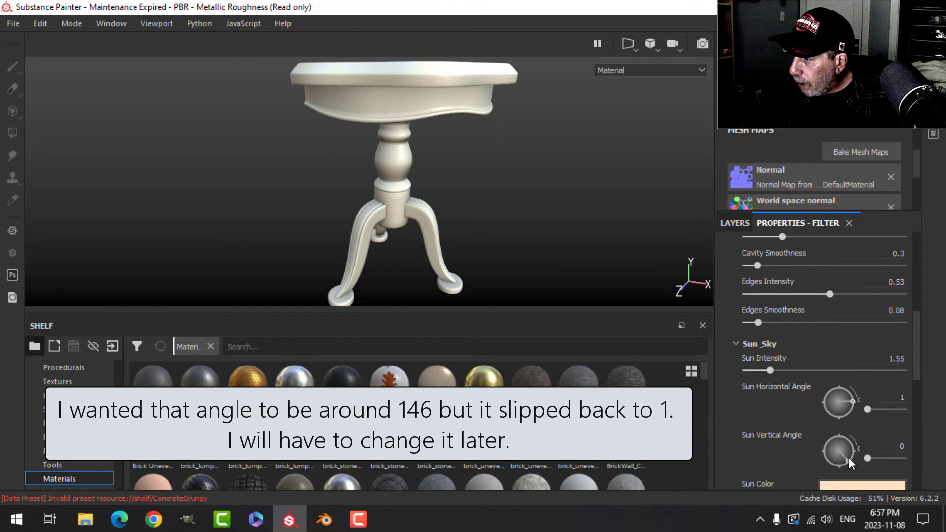
pyautogui.moveTo(849, 458); pyautogui.dragTo(824, 453)
pyautogui.scroll(-5, 877, 441)
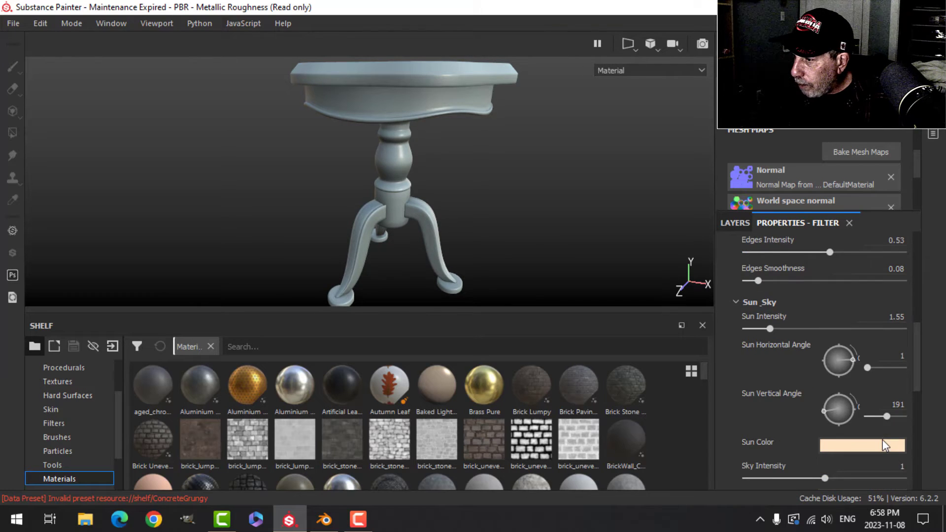
# Step: Set a deeper blue sky, deeper orange horizon and dark brown ground (0.359, 0.242, 0.105)
pyautogui.scroll(-1, 871, 439)
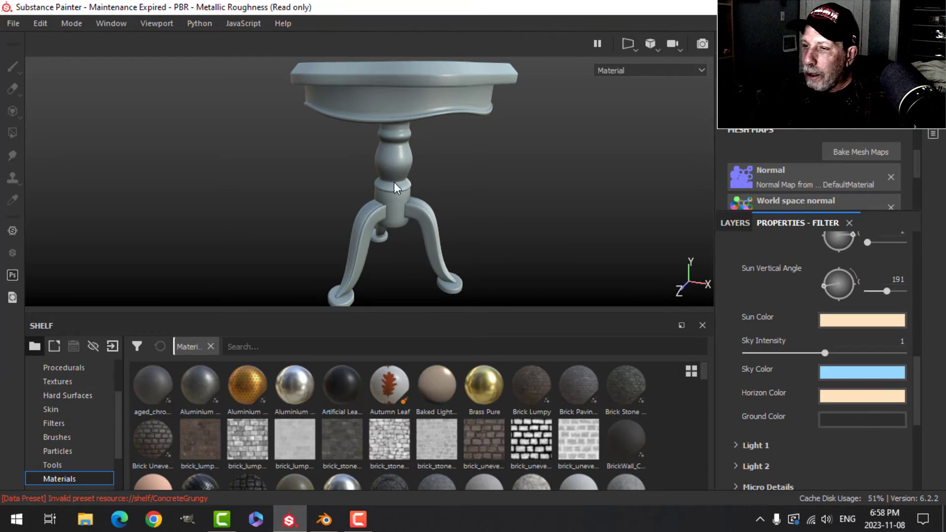
pyautogui.click(828, 372)
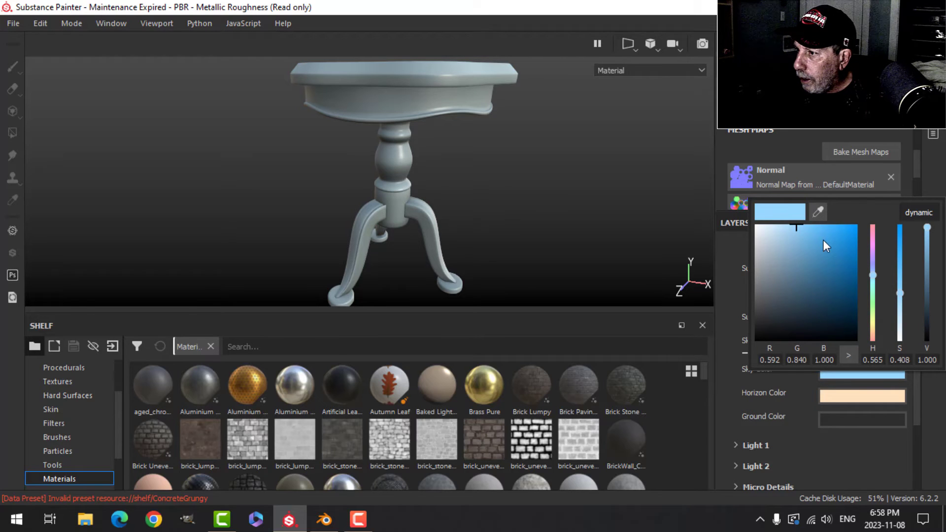
pyautogui.moveTo(822, 239); pyautogui.dragTo(804, 223)
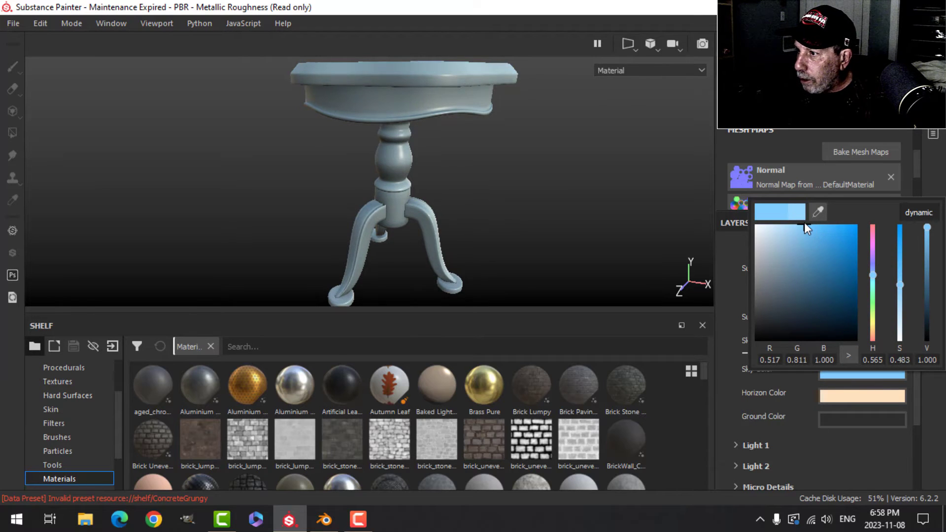
pyautogui.click(874, 396)
pyautogui.moveTo(832, 298); pyautogui.dragTo(814, 249)
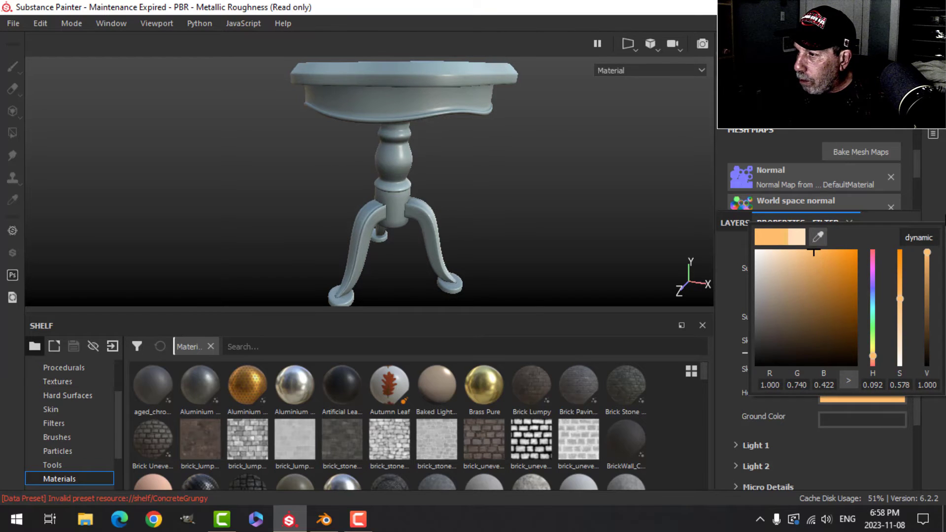
pyautogui.click(851, 421)
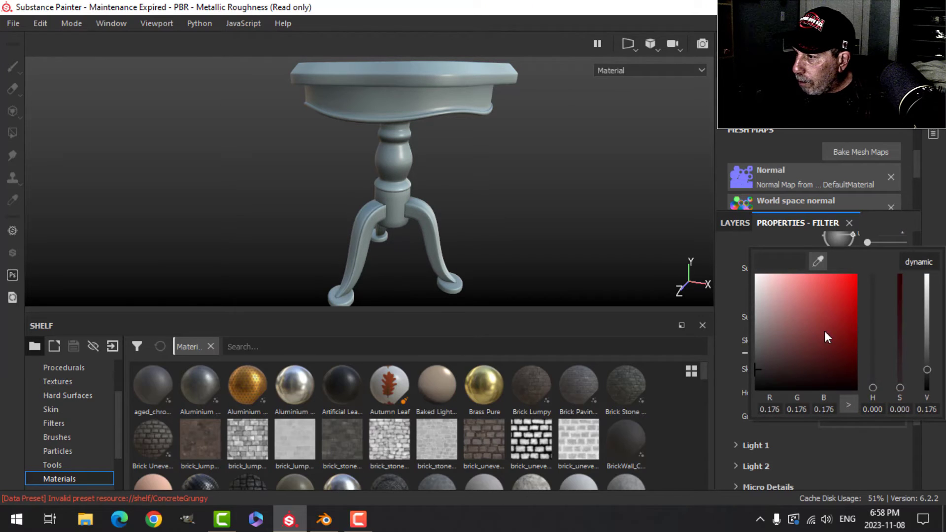
pyautogui.click(912, 263)
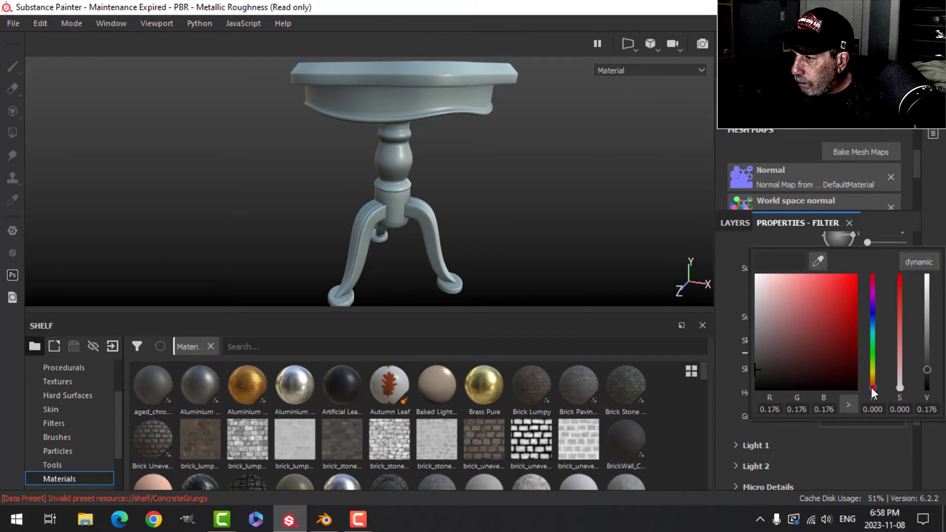
pyautogui.moveTo(873, 387); pyautogui.dragTo(870, 380)
pyautogui.moveTo(827, 344); pyautogui.dragTo(828, 356)
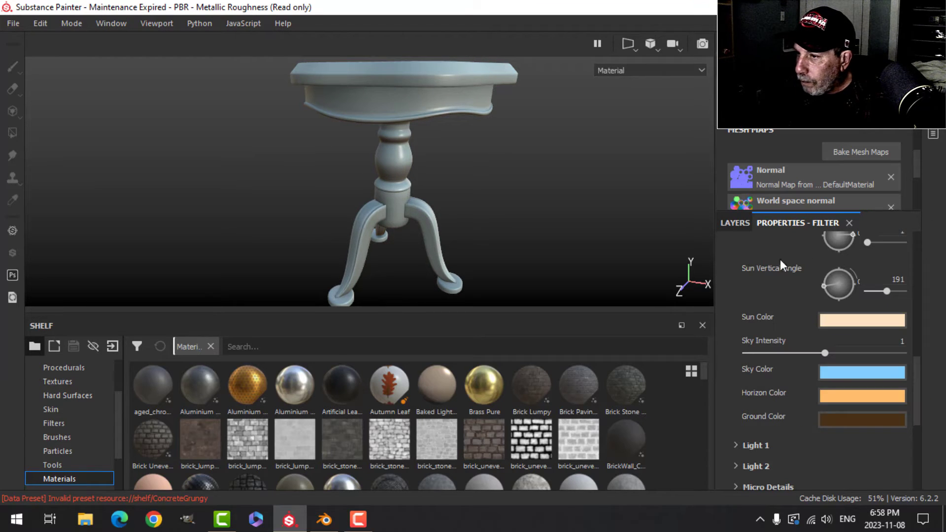
pyautogui.keyDown('alt'); pyautogui.moveTo(604, 226); pyautogui.dragTo(538, 186); pyautogui.keyUp('alt')
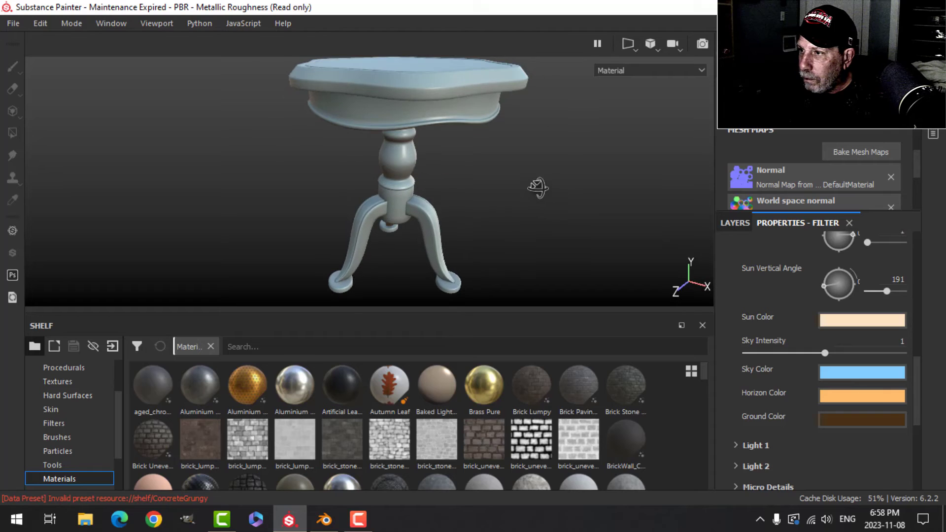
# Step: Set Fill layer 2's blend mode to Soft light
pyautogui.click(732, 225)
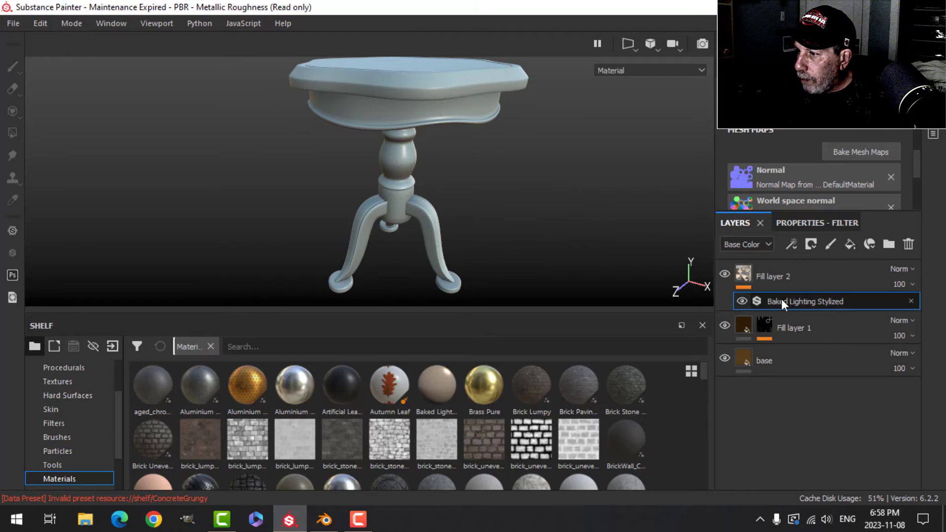
pyautogui.click(909, 267)
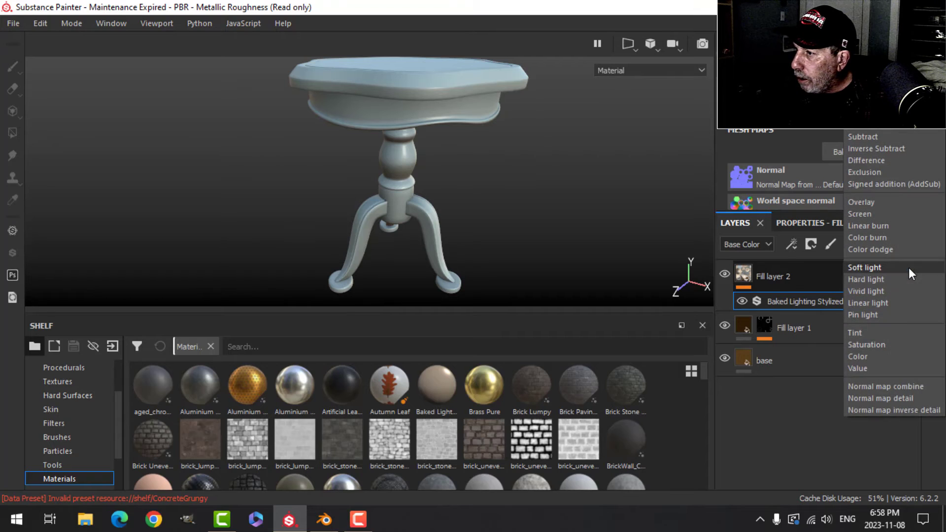
pyautogui.click(877, 267)
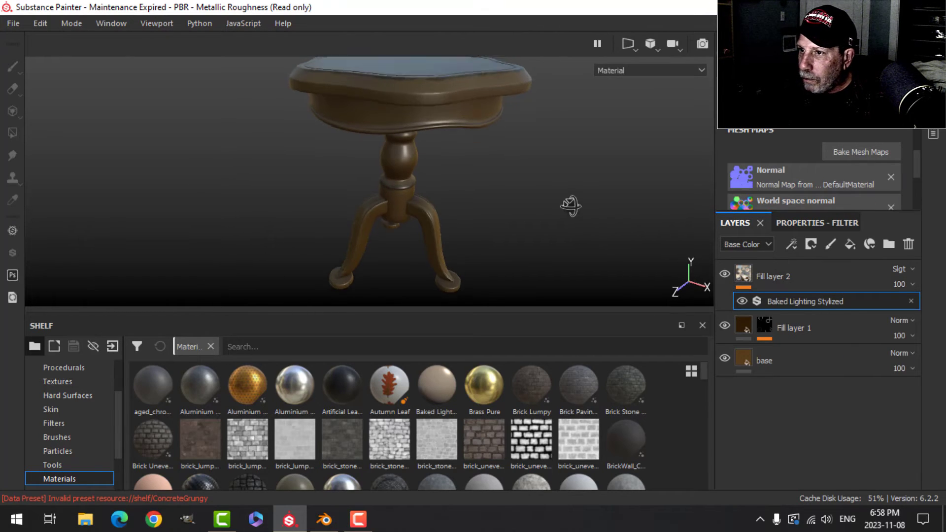
pyautogui.moveTo(570, 206)
pyautogui.keyDown('alt'); pyautogui.mouseDown()
pyautogui.moveTo(549, 185)
pyautogui.moveTo(555, 200)
pyautogui.mouseUp(); pyautogui.keyUp('alt')
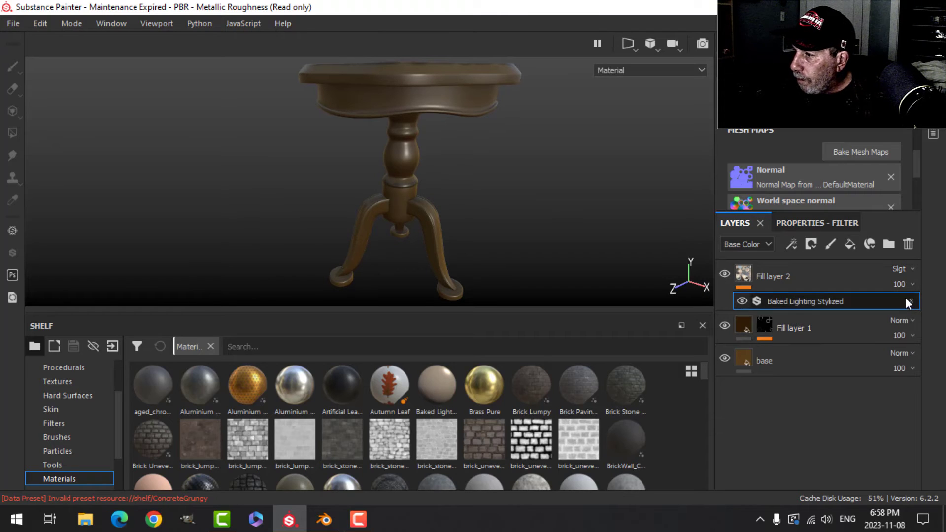
# Step: Lower the Baked Lighting Stylized opacity to 95 and set Sun Horizontal Angle to 146
pyautogui.click(912, 284)
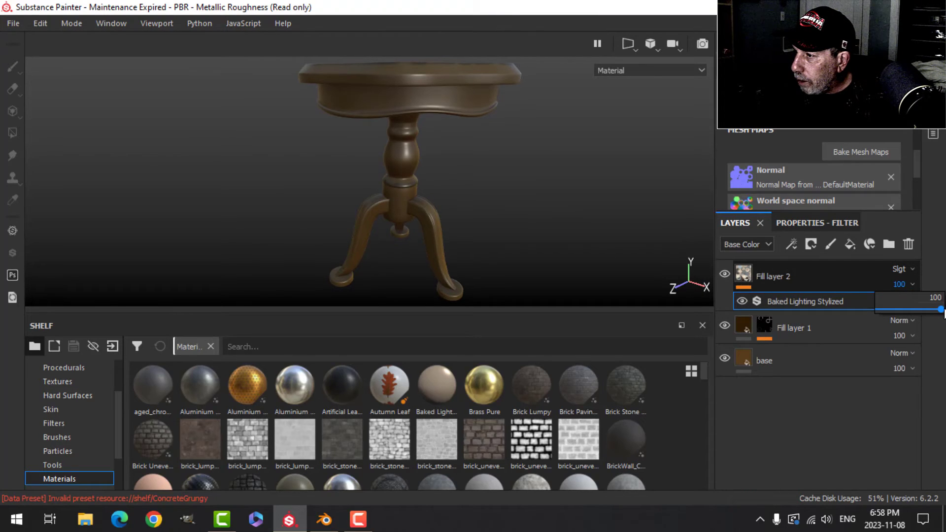
pyautogui.moveTo(942, 310); pyautogui.dragTo(937, 311)
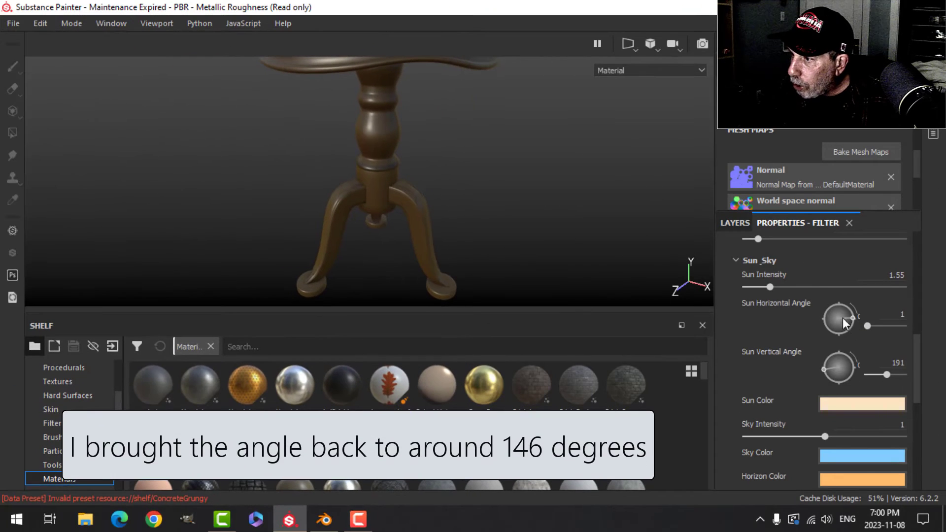
pyautogui.moveTo(853, 315); pyautogui.dragTo(831, 319)
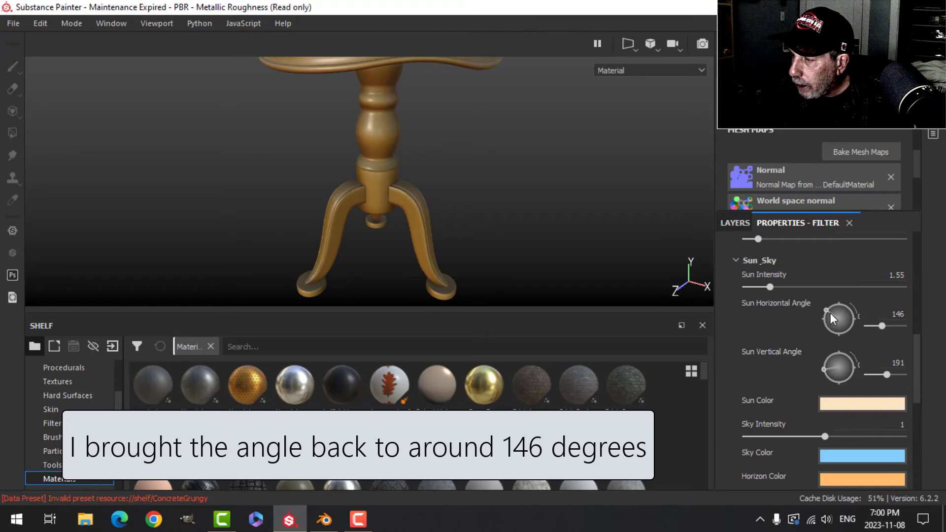
pyautogui.moveTo(482, 173)
pyautogui.keyDown('alt'); pyautogui.mouseDown()
pyautogui.moveTo(469, 169)
pyautogui.moveTo(467, 200)
pyautogui.moveTo(481, 194)
pyautogui.moveTo(469, 176)
pyautogui.moveTo(463, 205)
pyautogui.moveTo(477, 183)
pyautogui.mouseUp(); pyautogui.keyUp('alt')
pyautogui.scroll(-5, 481, 195)
pyautogui.scroll(3, 470, 199)
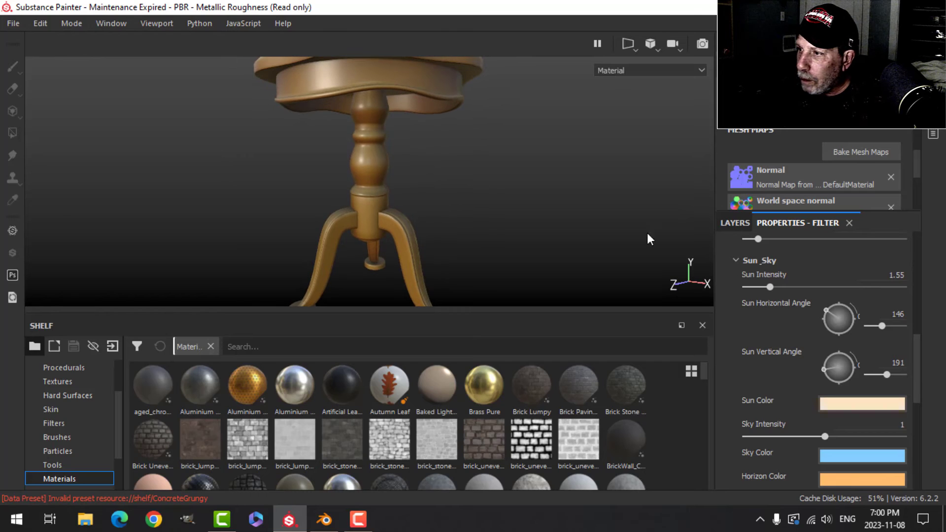
# Step: Add Fill layer 3 above Fill layer 2, disabling height, roughness, metal and normal channels
pyautogui.click(734, 222)
pyautogui.click(813, 278)
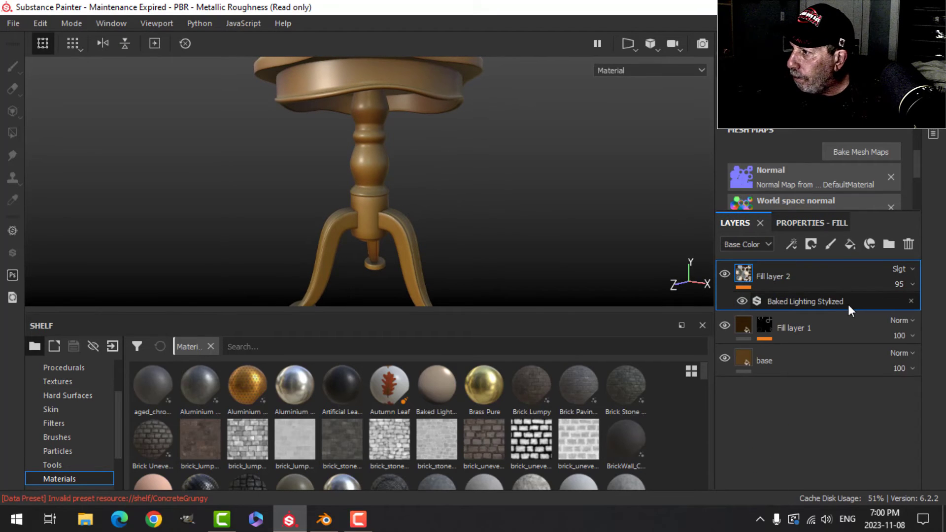
pyautogui.click(850, 244)
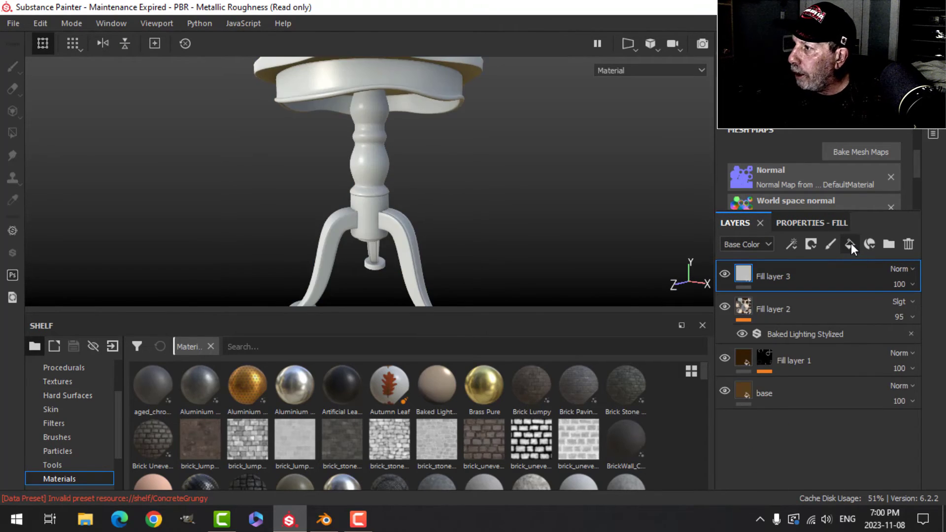
pyautogui.click(794, 222)
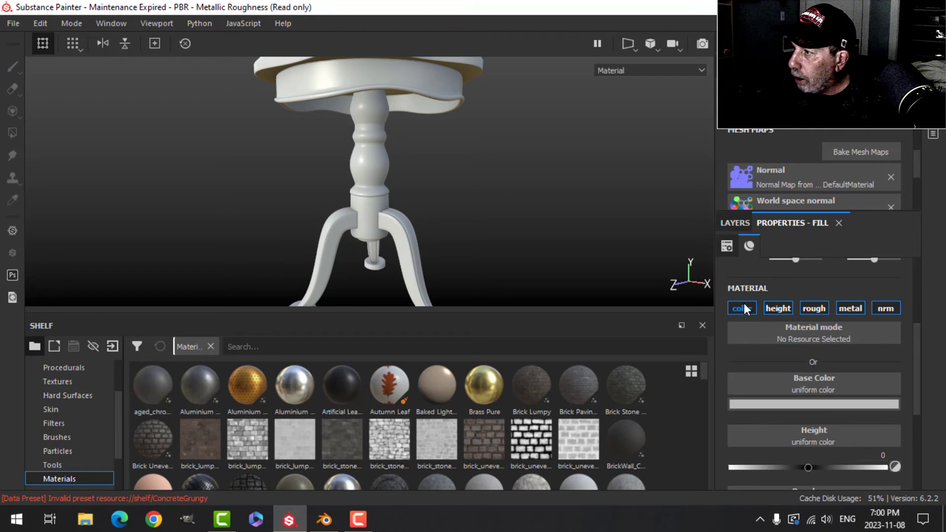
pyautogui.click(778, 308)
pyautogui.click(886, 308)
pyautogui.click(851, 308)
pyautogui.click(814, 308)
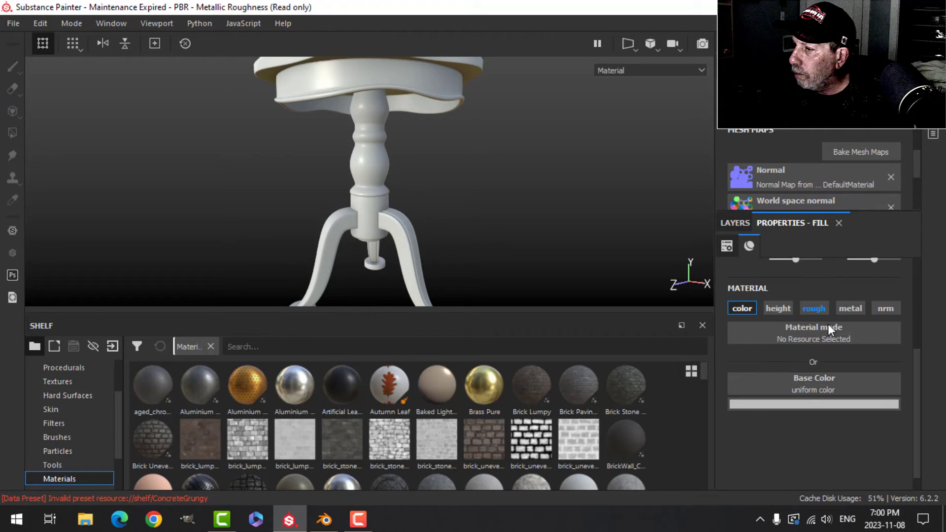
# Step: Give Fill layer 3 a very dark brown base colour
pyautogui.click(803, 401)
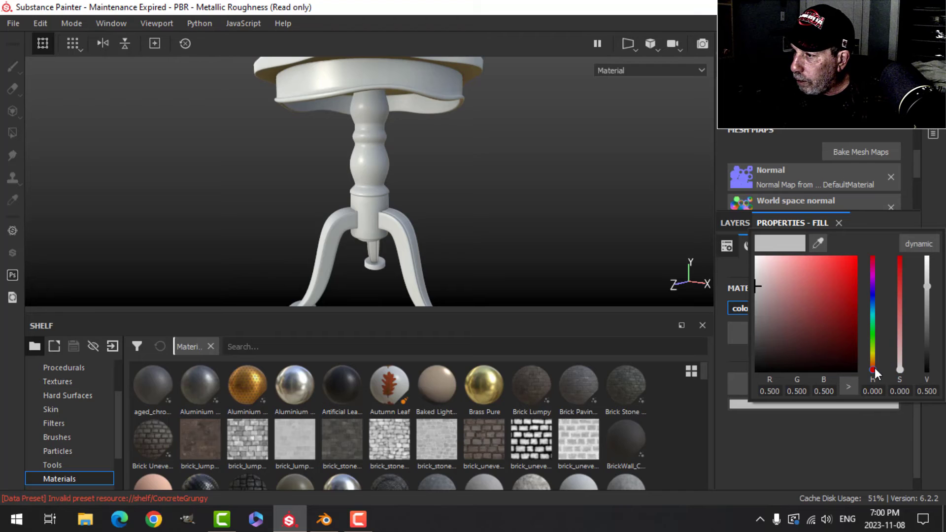
pyautogui.moveTo(874, 368); pyautogui.dragTo(874, 364)
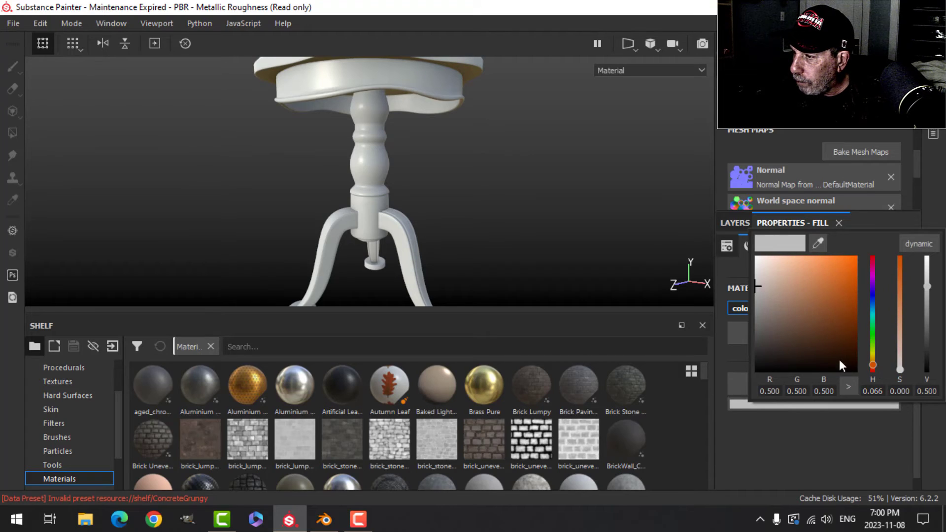
pyautogui.click(828, 345)
pyautogui.click(827, 349)
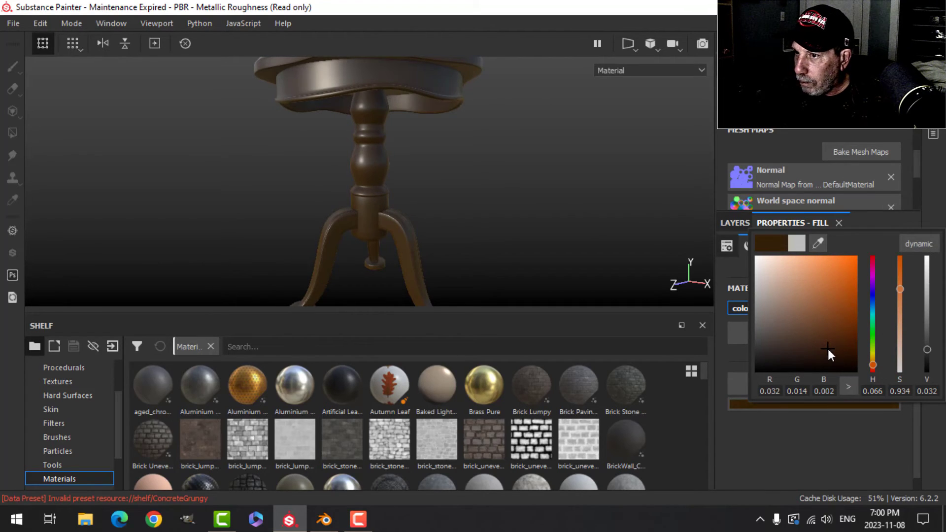
pyautogui.click(941, 204)
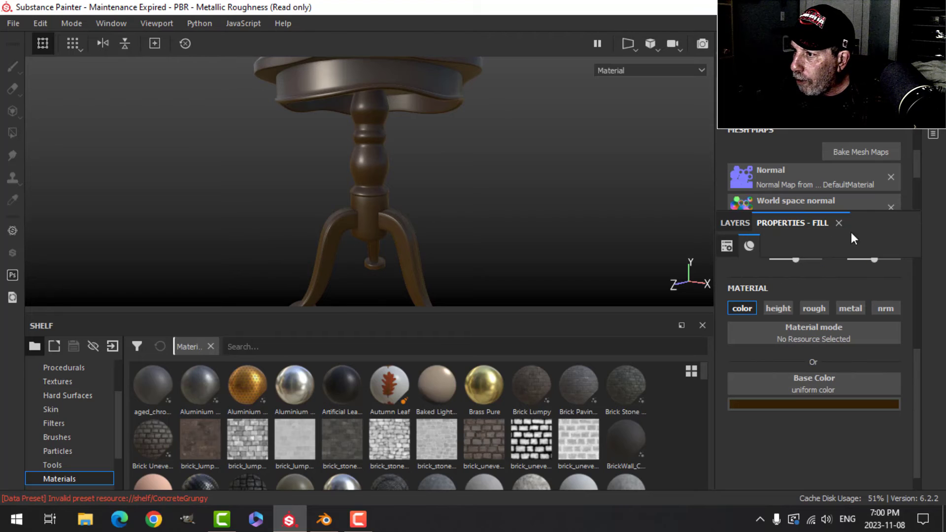
pyautogui.click(737, 223)
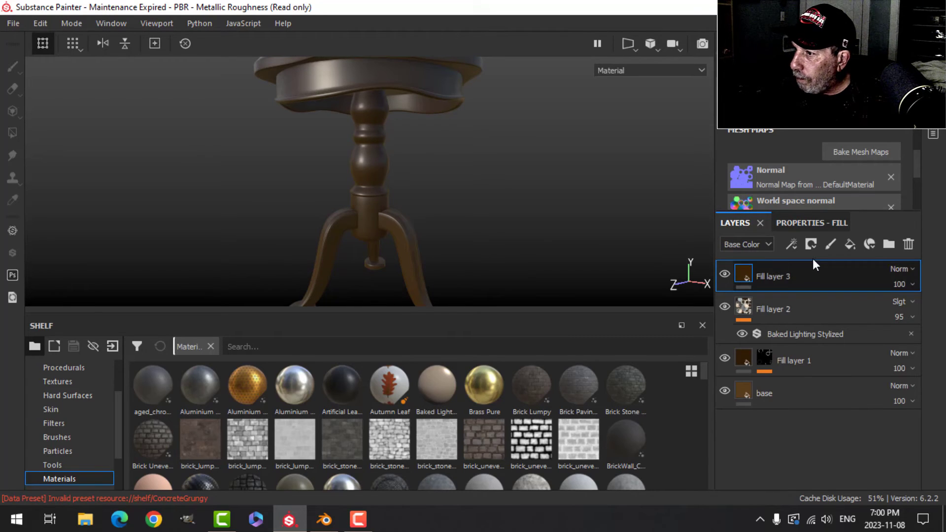
# Step: Add a black mask with a fill effect to Fill layer 3
pyautogui.click(811, 244)
pyautogui.click(827, 276)
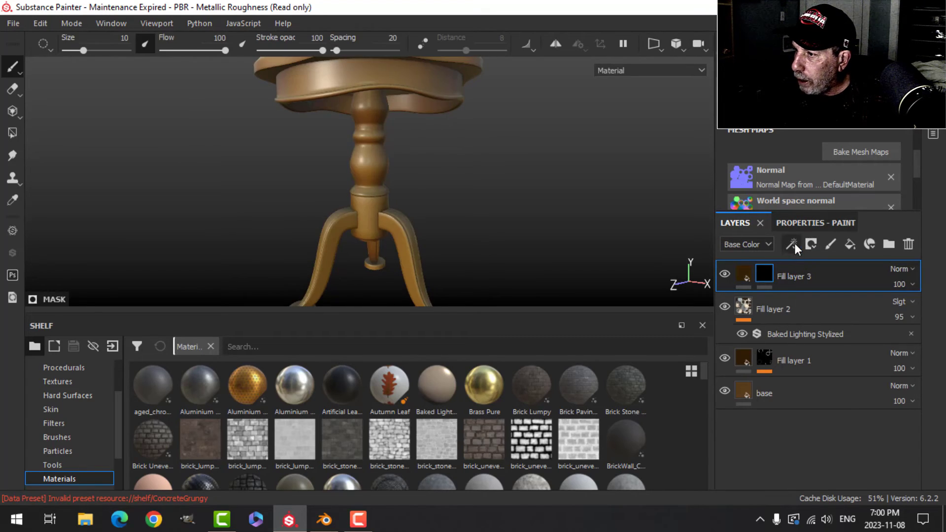
pyautogui.click(791, 244)
pyautogui.click(820, 297)
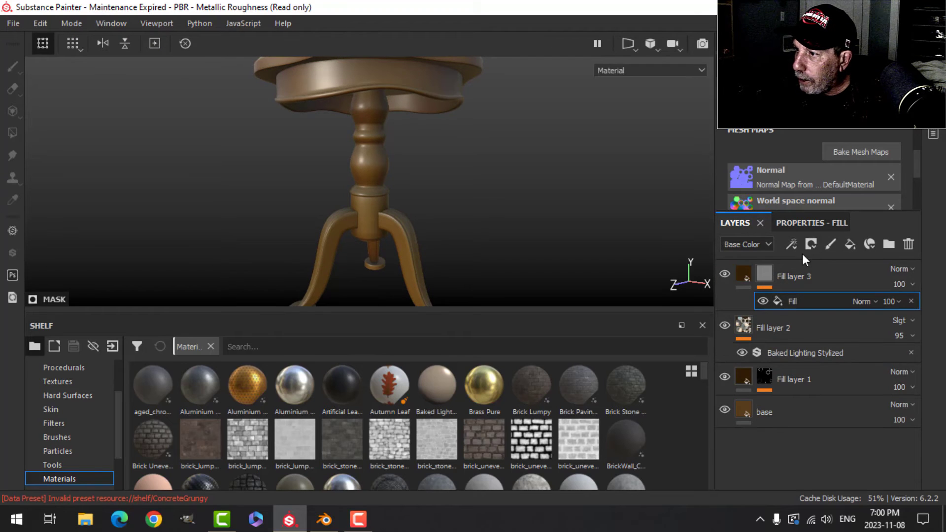
pyautogui.click(812, 223)
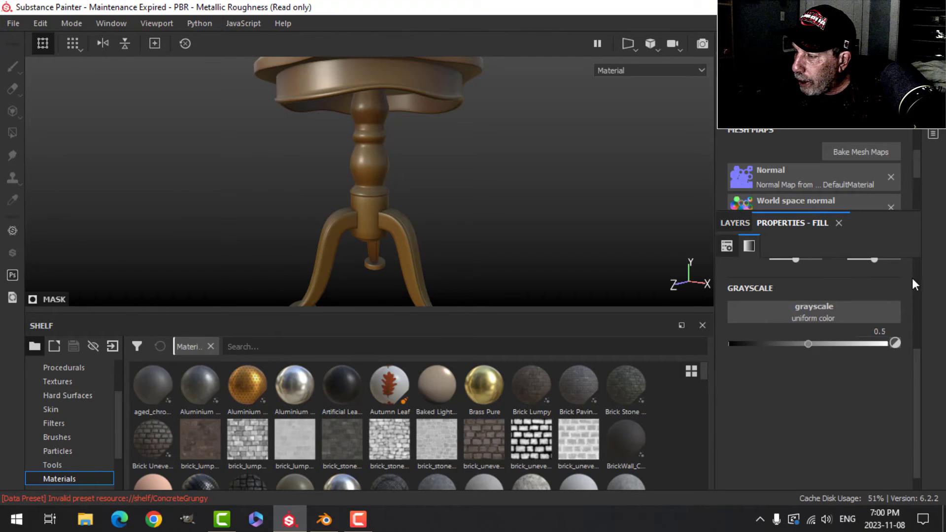
# Step: Search 'grunge' and set the mask fill's grayscale input to Grunge Brushed
pyautogui.click(812, 313)
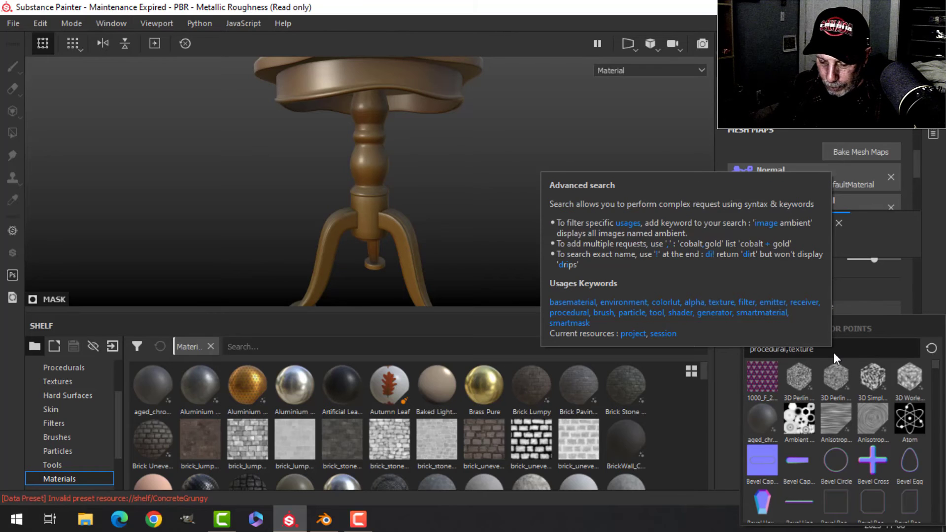
pyautogui.write('grunge burhs')
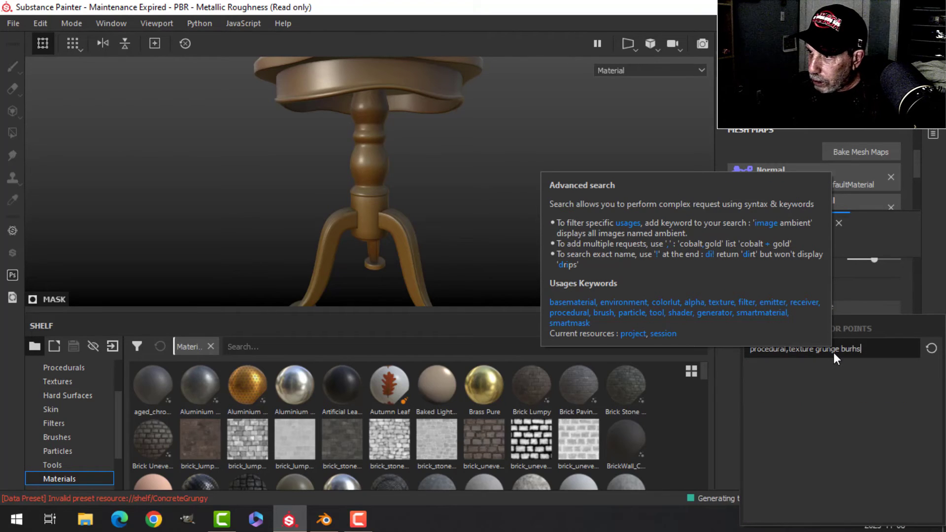
pyautogui.press('BackSpace')
pyautogui.press('BackSpace')
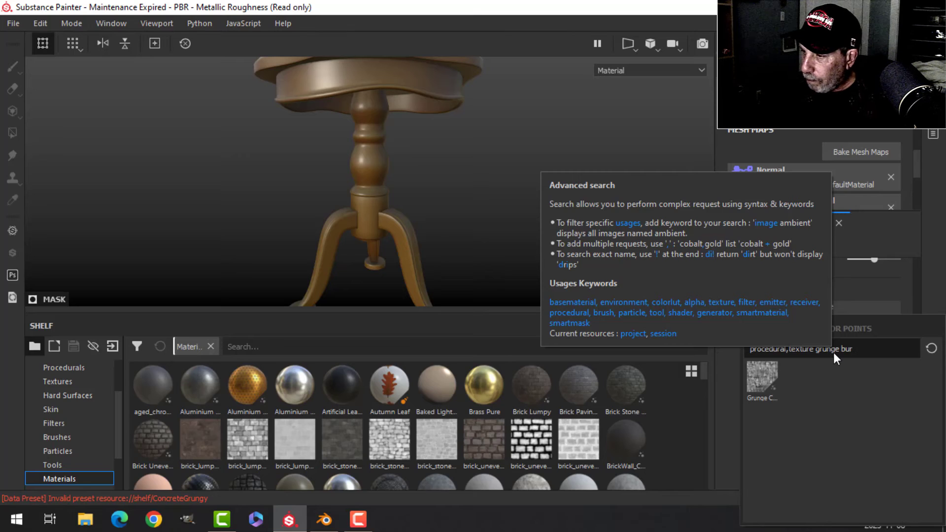
pyautogui.press('BackSpace')
pyautogui.press('BackSpace')
pyautogui.write('ry')
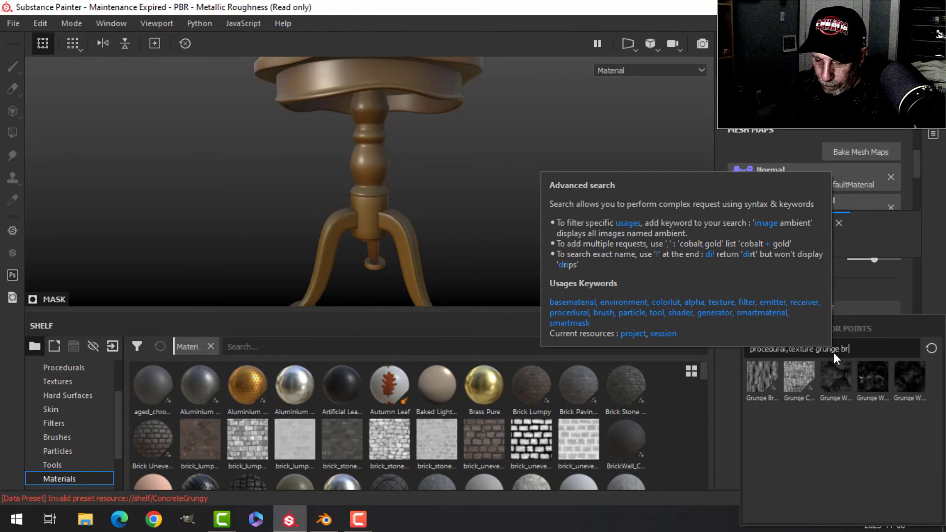
pyautogui.press('BackSpace')
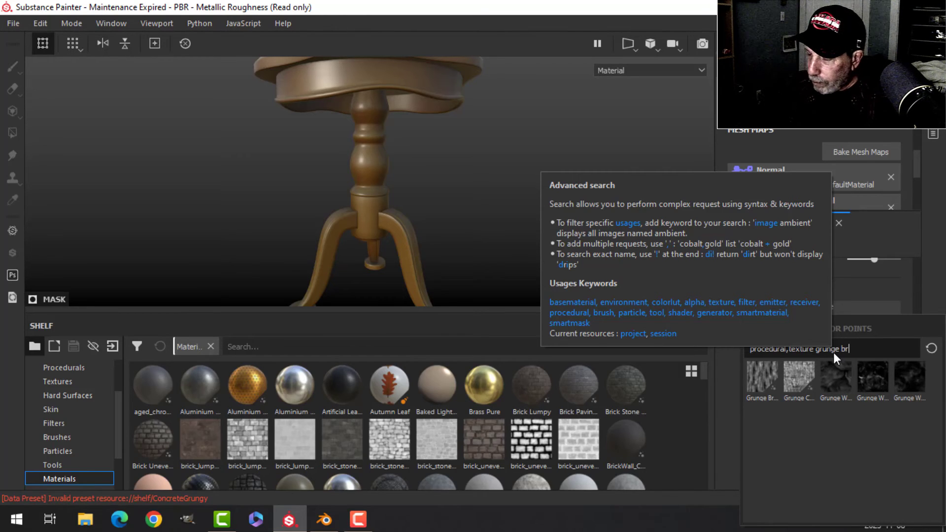
pyautogui.click(761, 381)
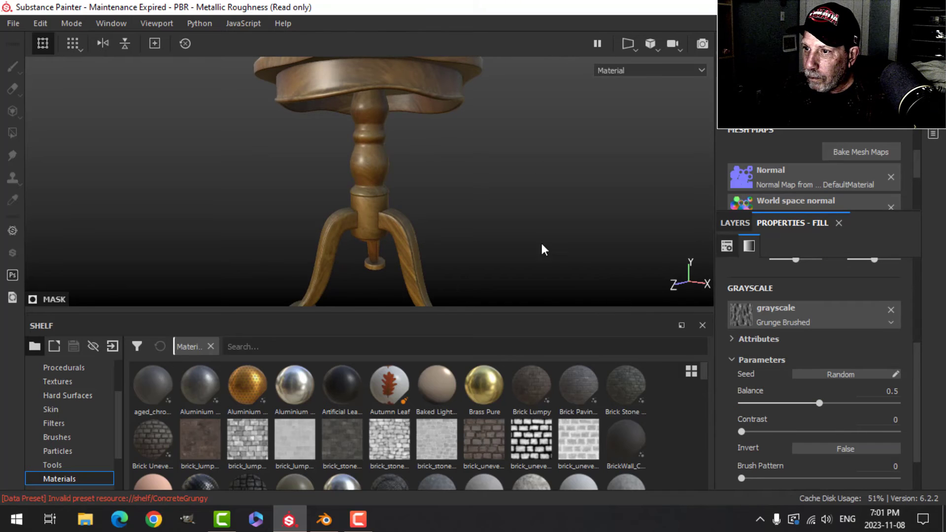
# Step: Switch the Grunge Brushed mask fill to tri-planar projection
pyautogui.keyDown('alt'); pyautogui.moveTo(528, 190); pyautogui.dragTo(522, 227); pyautogui.keyUp('alt')
pyautogui.scroll(3, 786, 301)
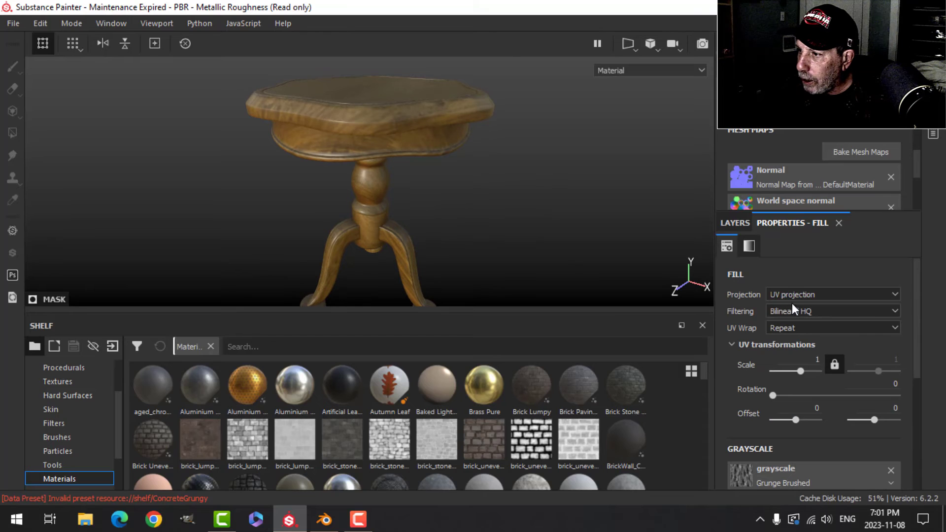
pyautogui.click(794, 296)
pyautogui.click(792, 324)
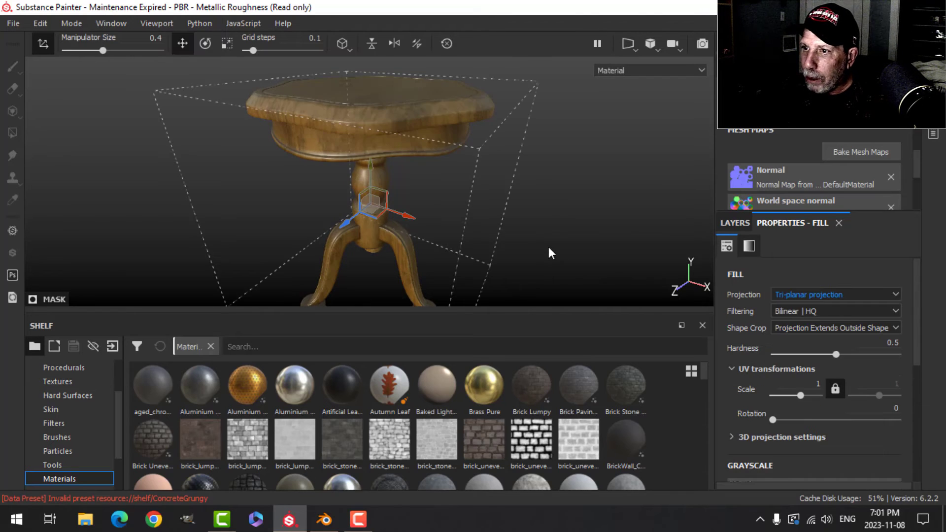
pyautogui.keyDown('alt'); pyautogui.moveTo(542, 246); pyautogui.dragTo(446, 207); pyautogui.keyUp('alt')
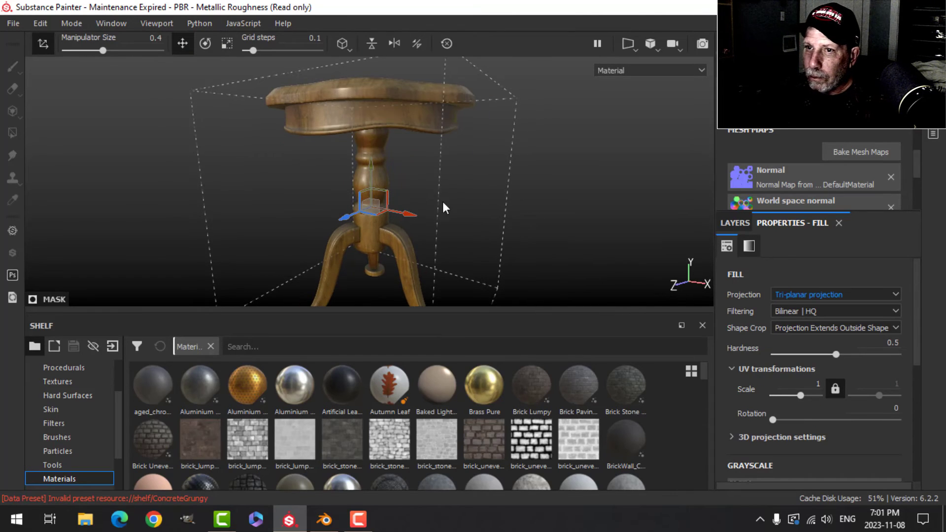
pyautogui.click(42, 43)
pyautogui.scroll(-3, 819, 391)
pyautogui.scroll(-4, 819, 385)
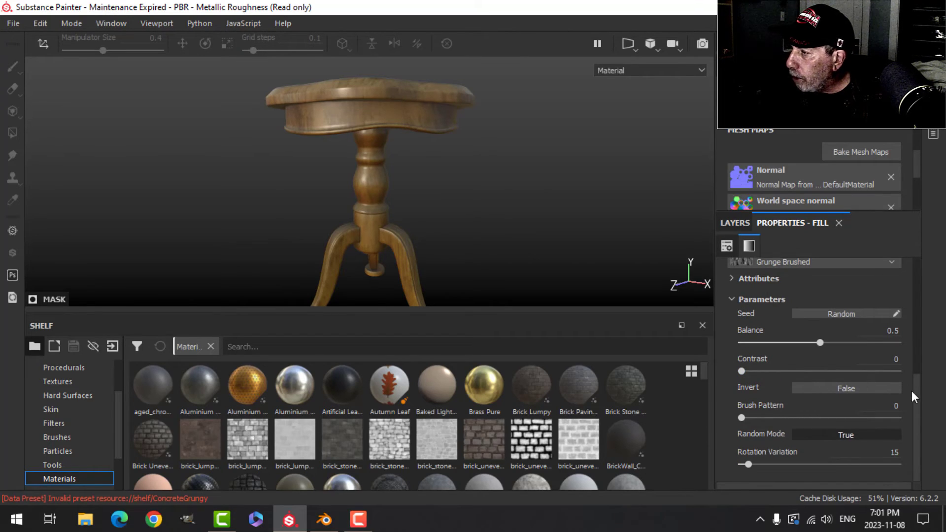
# Step: Set Grunge Brushed Balance to 0.4, Contrast to 0.18 and Brush Pattern to 0.22
pyautogui.click(887, 331)
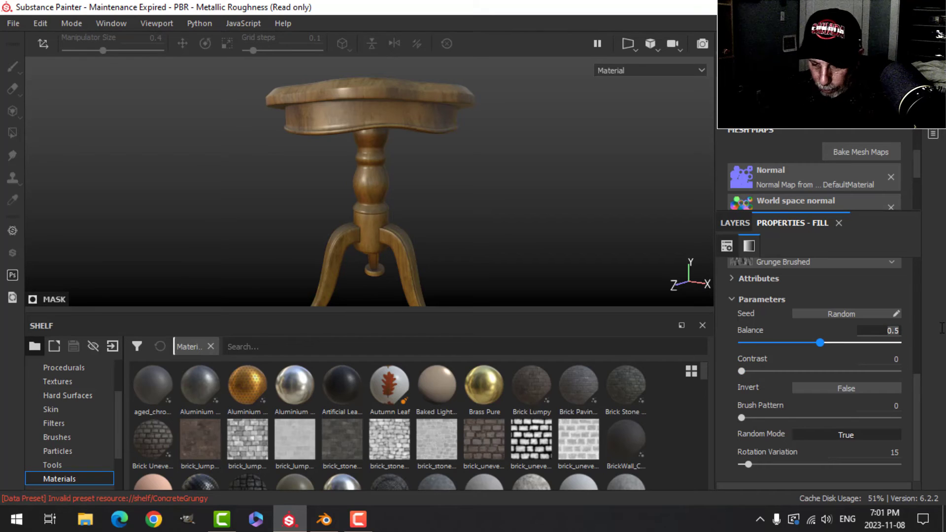
pyautogui.press('BackSpace')
pyautogui.write('4')
pyautogui.press('Return')
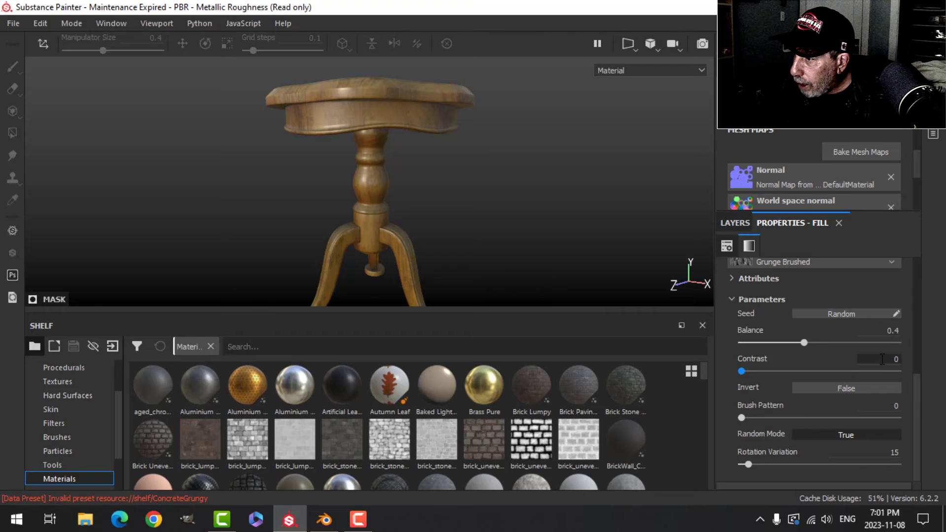
pyautogui.keyDown('alt'); pyautogui.moveTo(528, 186); pyautogui.dragTo(511, 186); pyautogui.keyUp('alt')
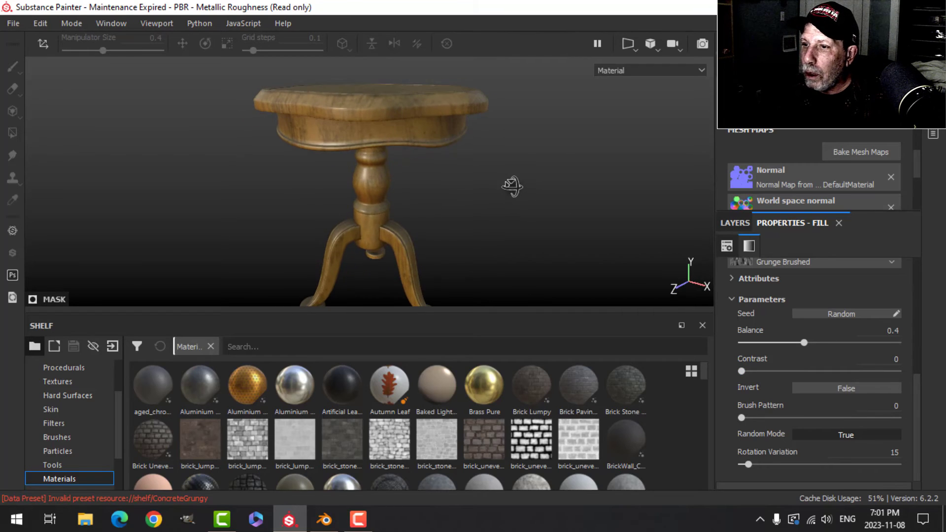
pyautogui.click(896, 361)
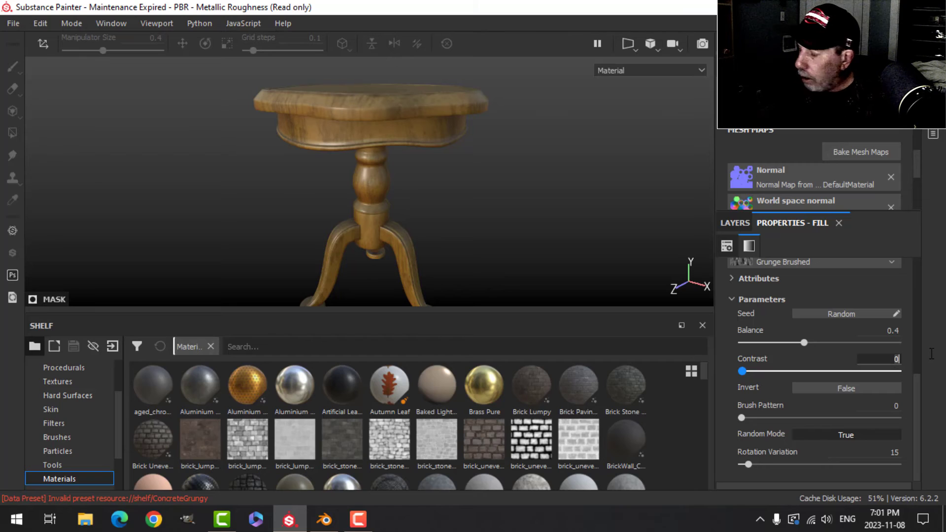
pyautogui.write('.1')
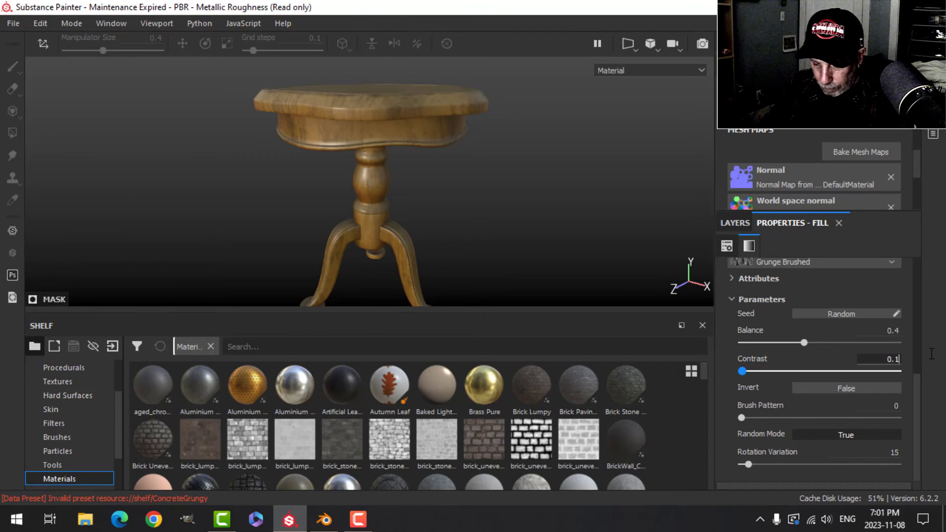
pyautogui.write('8')
pyautogui.press('Return')
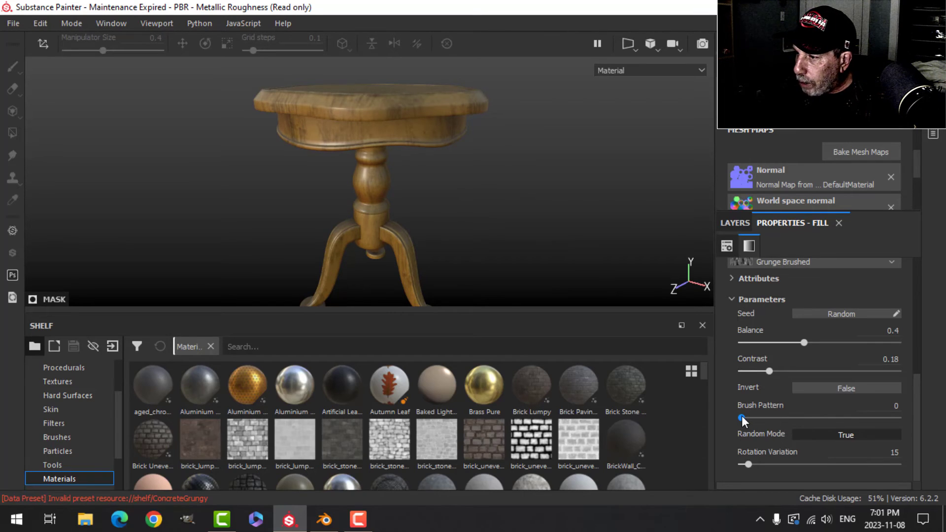
pyautogui.moveTo(741, 416); pyautogui.dragTo(775, 409)
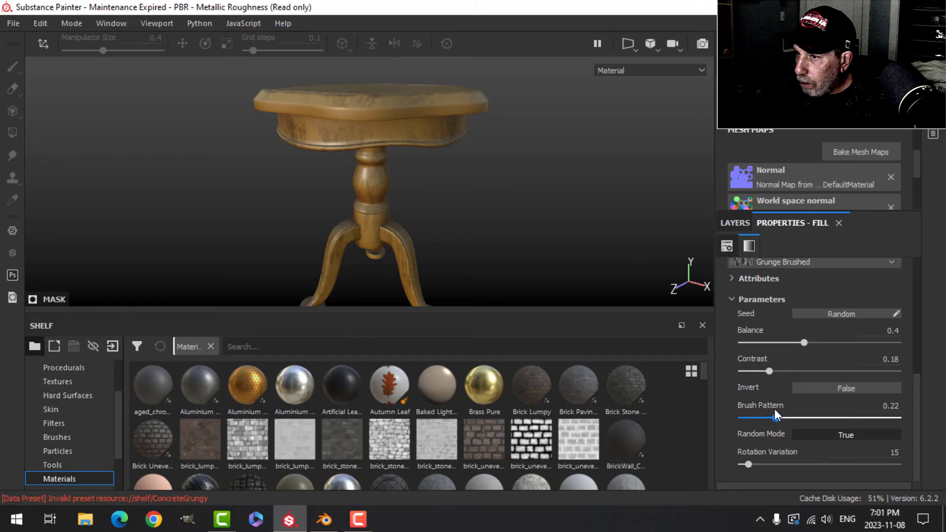
pyautogui.moveTo(452, 158)
pyautogui.keyDown('alt'); pyautogui.mouseDown()
pyautogui.moveTo(462, 179)
pyautogui.moveTo(452, 167)
pyautogui.mouseUp(); pyautogui.keyUp('alt')
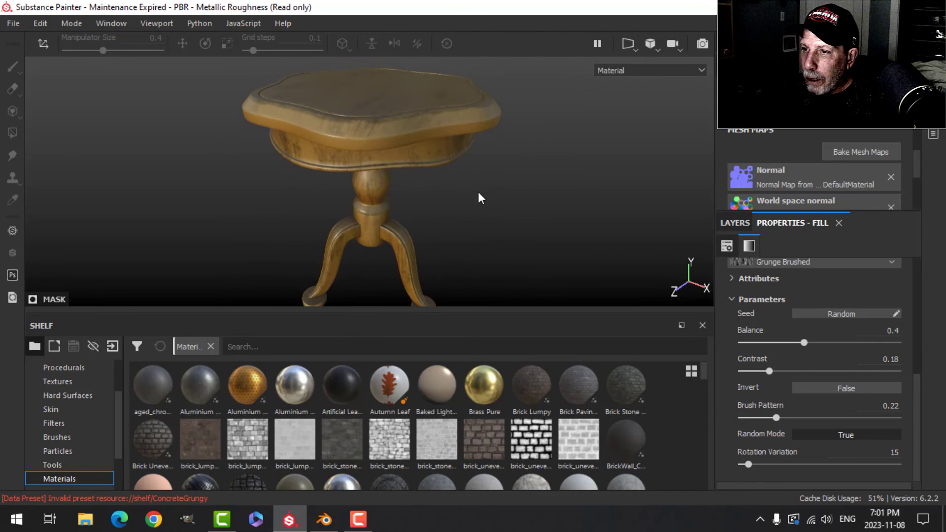
pyautogui.keyDown('alt'); pyautogui.moveTo(479, 197); pyautogui.dragTo(488, 151); pyautogui.keyUp('alt')
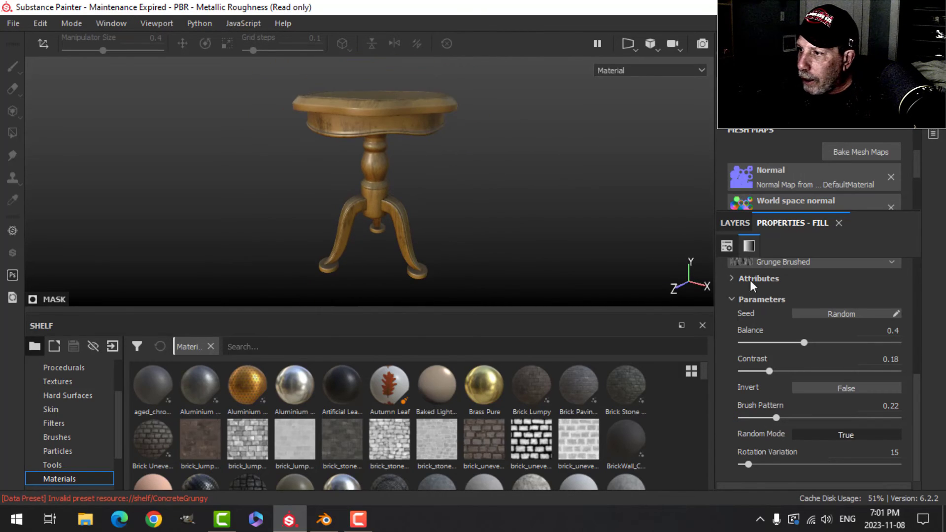
# Step: Add a Blur filter above Grunge Brushed in Fill layer 3's mask
pyautogui.click(735, 222)
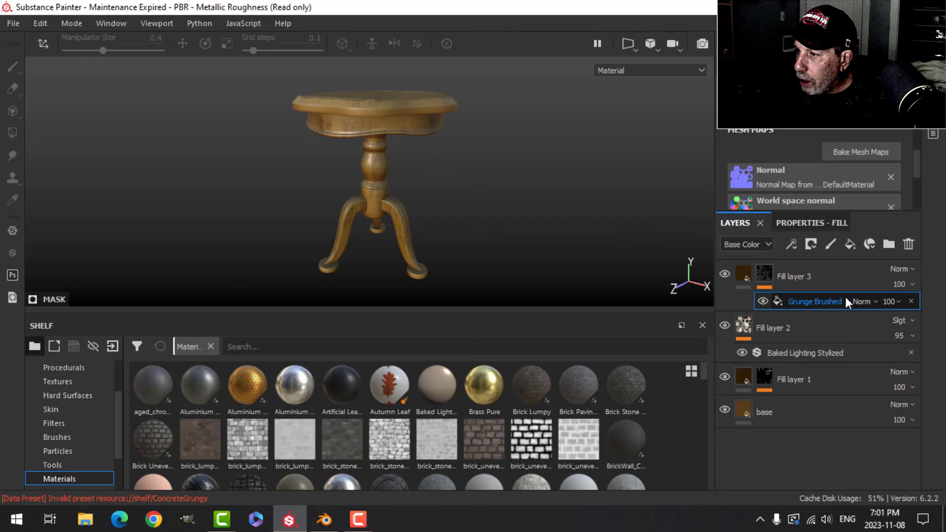
pyautogui.click(794, 243)
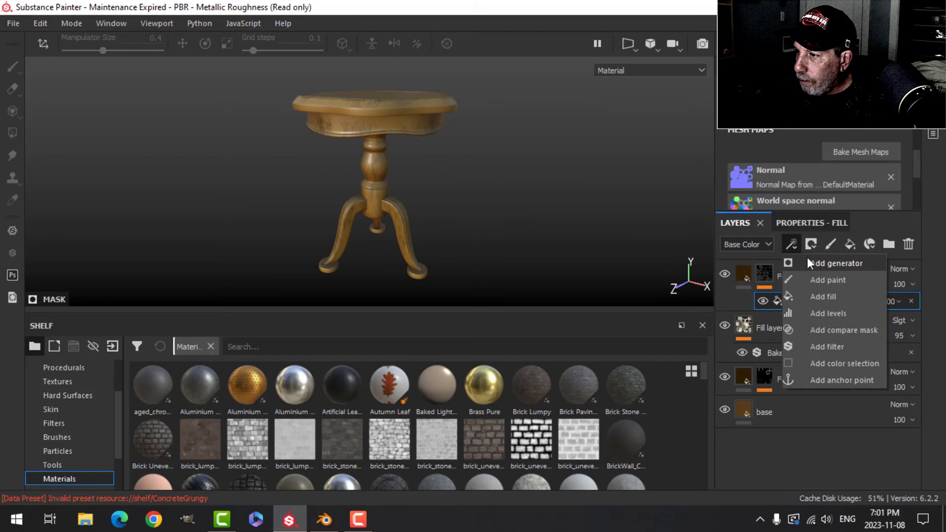
pyautogui.click(827, 342)
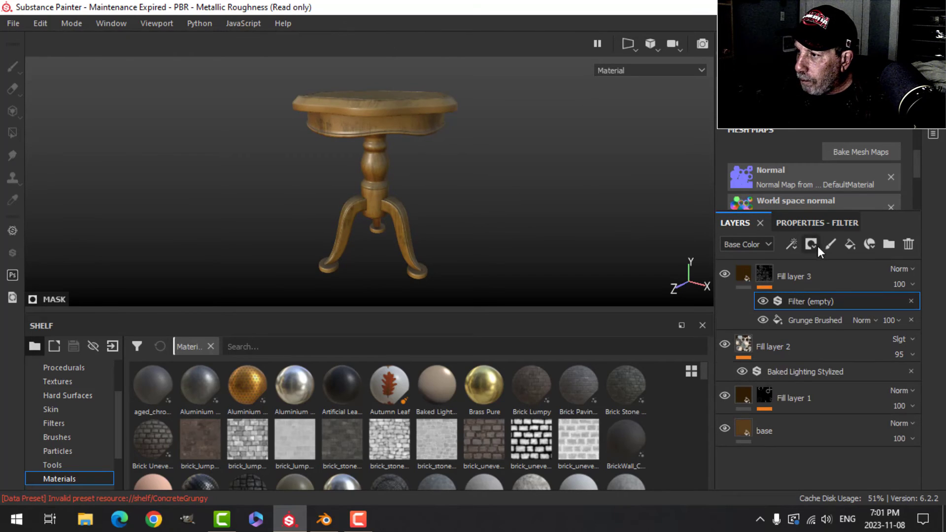
pyautogui.click(818, 223)
pyautogui.click(830, 271)
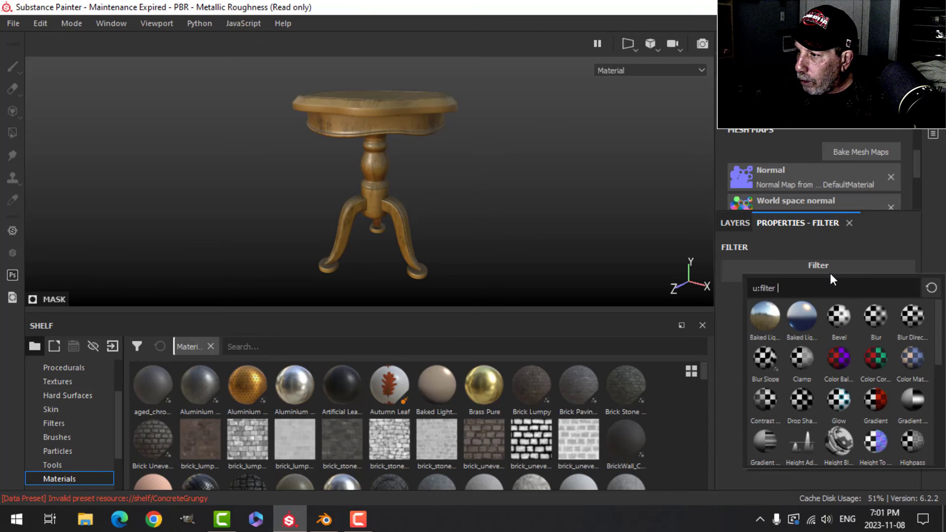
pyautogui.click(876, 317)
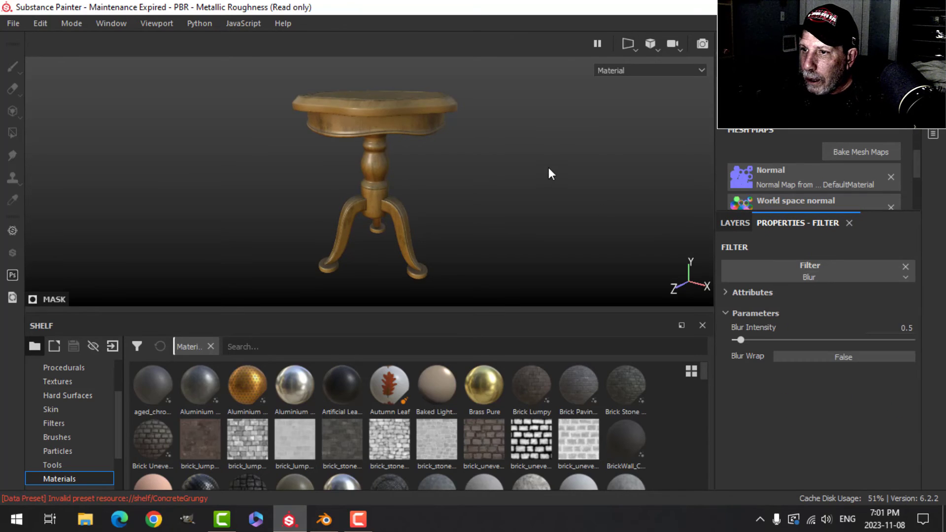
# Step: Orbit around the table to inspect the softened grain streaks
pyautogui.keyDown('alt'); pyautogui.moveTo(550, 174); pyautogui.dragTo(536, 196); pyautogui.keyUp('alt')
pyautogui.scroll(3, 509, 213)
pyautogui.moveTo(509, 213); pyautogui.dragTo(464, 193, button='middle')
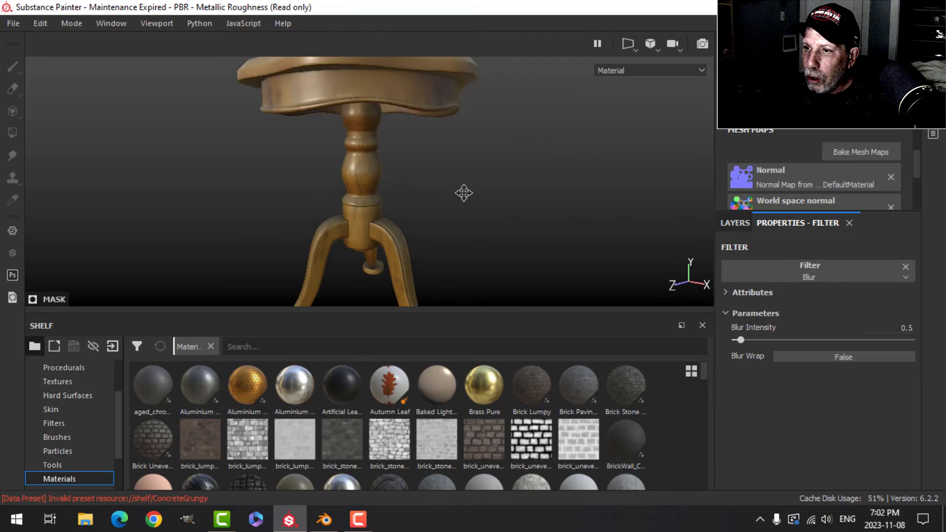
pyautogui.keyDown('alt'); pyautogui.moveTo(463, 192); pyautogui.dragTo(444, 217); pyautogui.keyUp('alt')
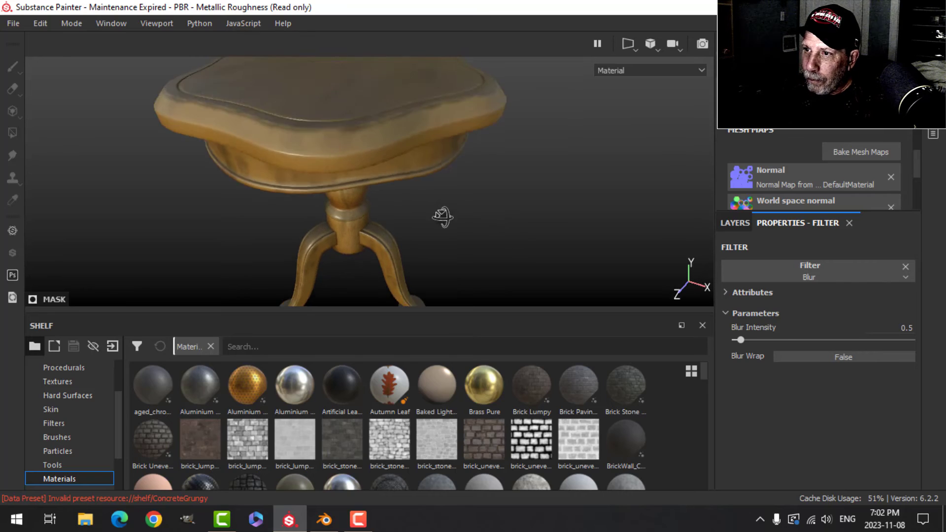
pyautogui.scroll(-2, 446, 197)
pyautogui.scroll(2, 450, 178)
pyautogui.moveTo(450, 178); pyautogui.dragTo(457, 196, button='middle')
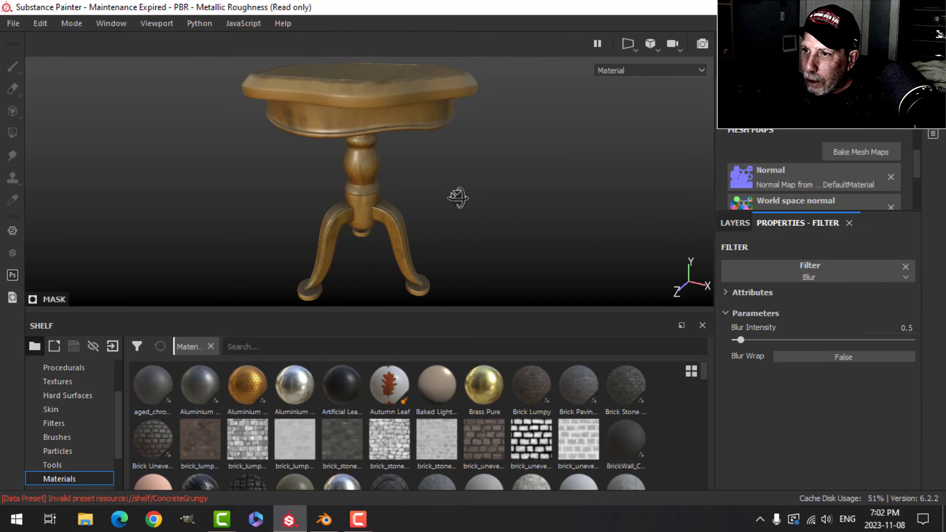
pyautogui.click(734, 223)
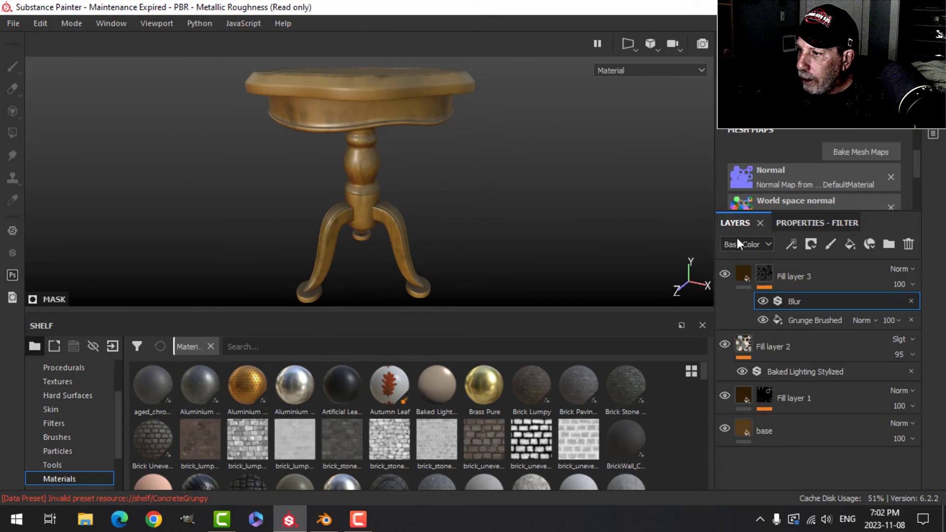
# Step: Brighten the base layer's Base Color slightly
pyautogui.click(746, 428)
pyautogui.click(808, 223)
pyautogui.click(814, 328)
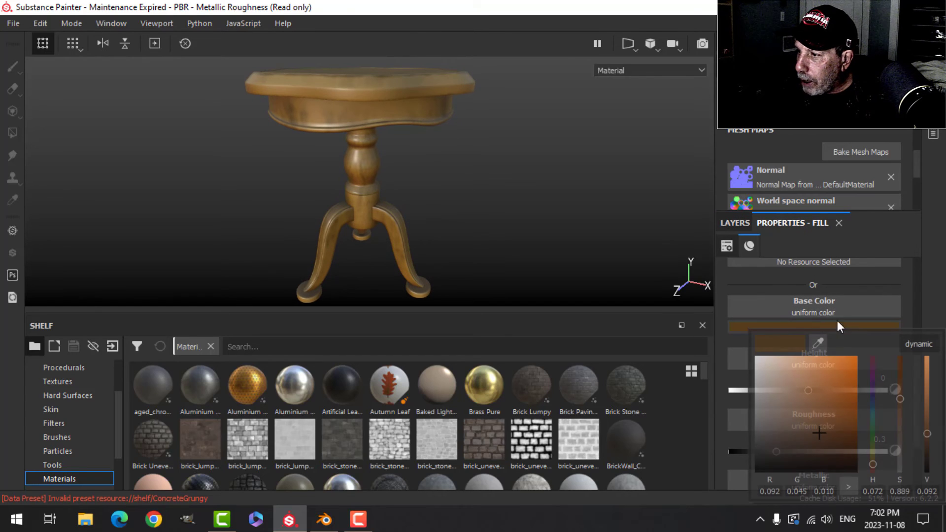
pyautogui.moveTo(819, 434)
pyautogui.mouseDown()
pyautogui.moveTo(818, 424)
pyautogui.moveTo(821, 440)
pyautogui.mouseUp()
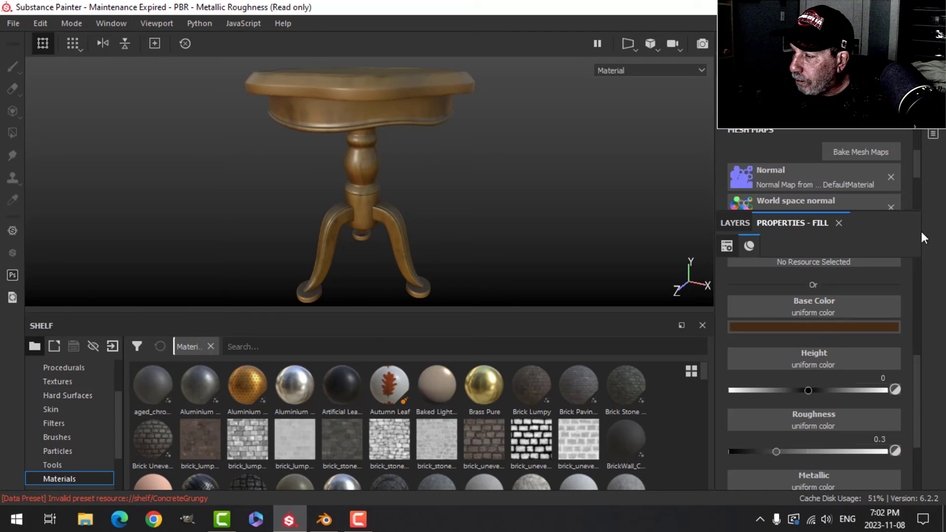
# Step: Make Fill layer 2 also drive the table's roughness, at 0.4342
pyautogui.click(737, 222)
pyautogui.click(749, 345)
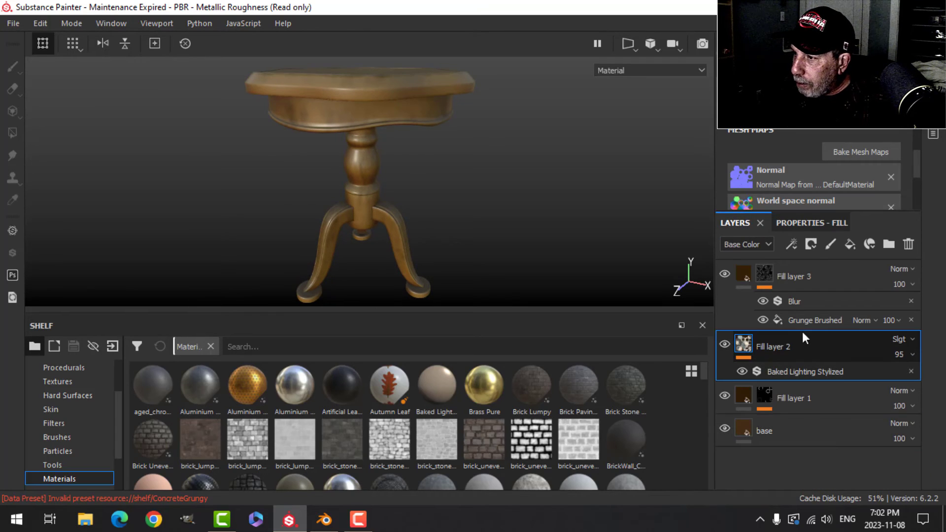
pyautogui.click(811, 220)
pyautogui.click(820, 310)
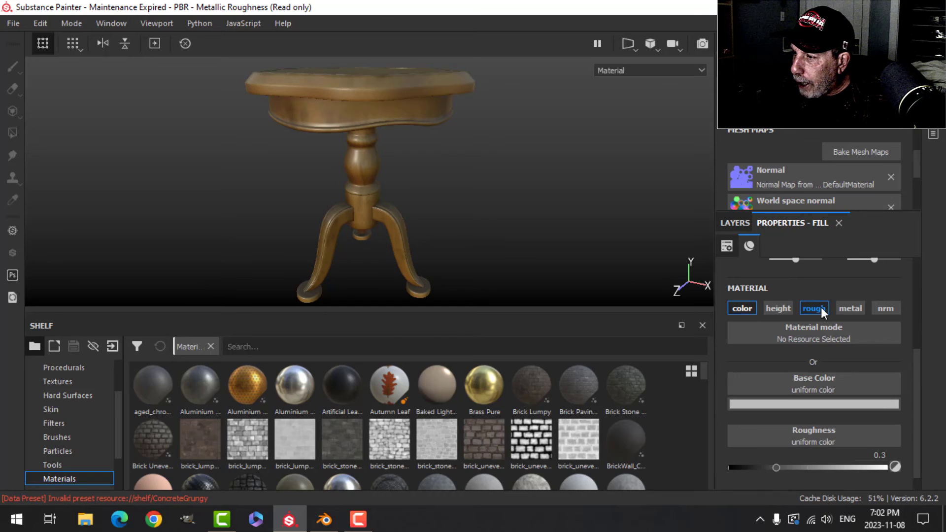
pyautogui.click(734, 224)
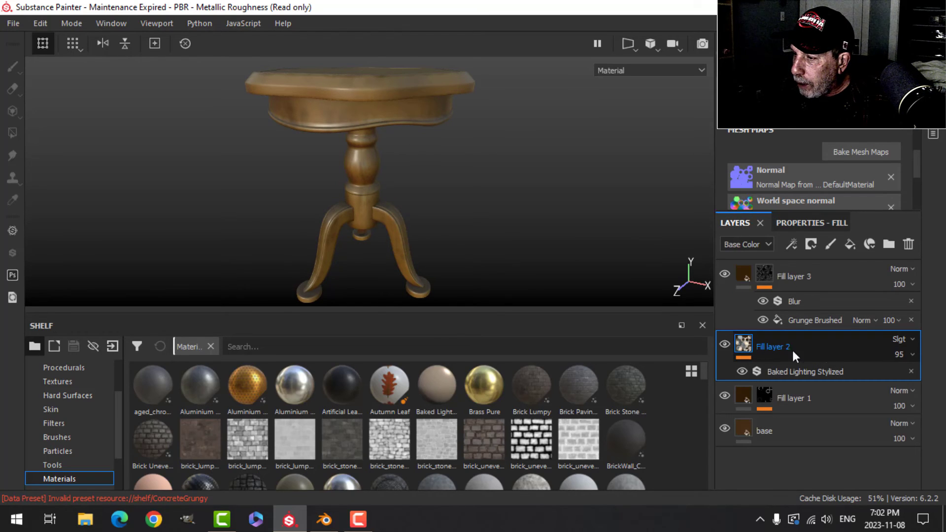
pyautogui.click(792, 226)
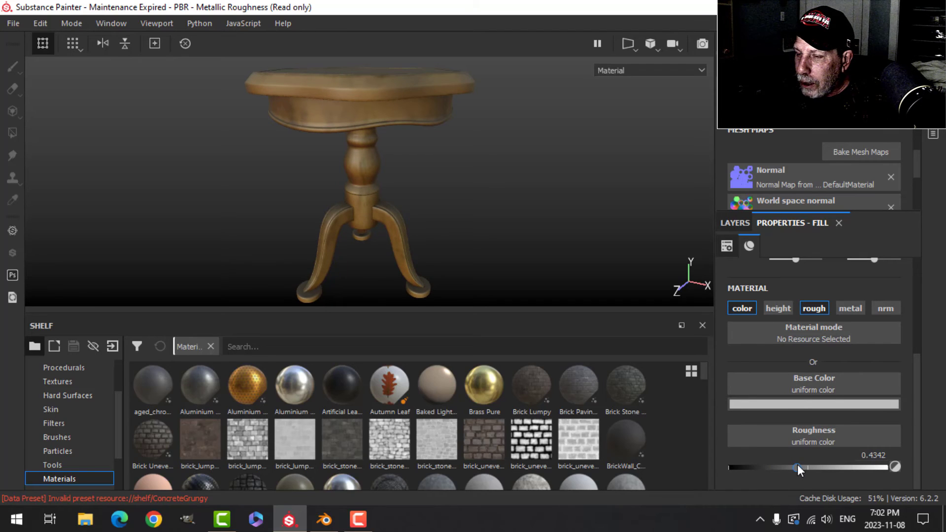
pyautogui.keyDown('alt'); pyautogui.moveTo(492, 226); pyautogui.dragTo(489, 209); pyautogui.keyUp('alt')
pyautogui.click(734, 223)
pyautogui.click(743, 436)
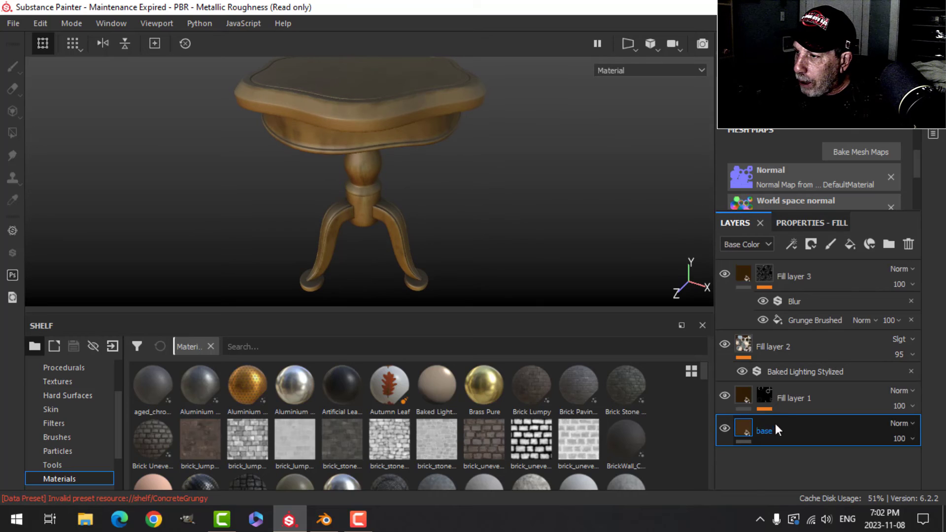
# Step: Add an HSL Perceptive filter to the base layer with Saturation 0.607 and Hue 0.492
pyautogui.click(793, 242)
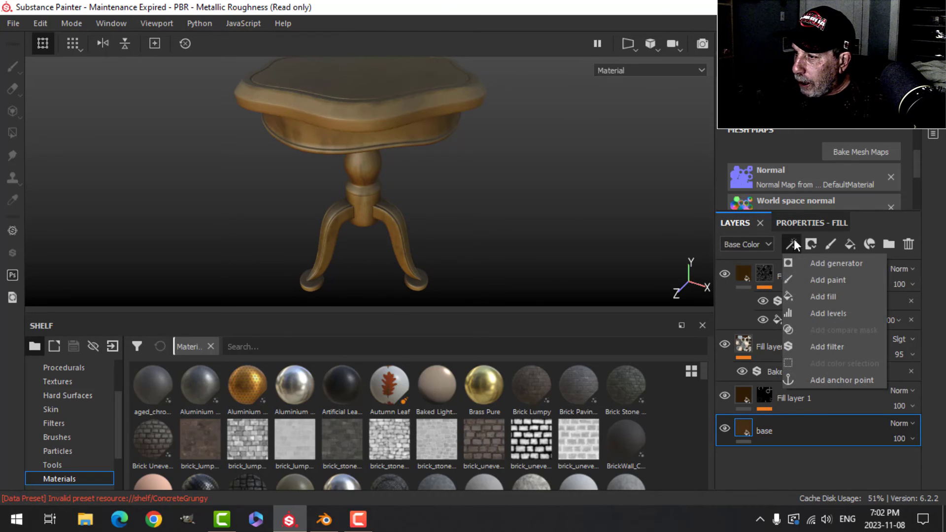
pyautogui.click(825, 345)
pyautogui.click(814, 223)
pyautogui.click(818, 283)
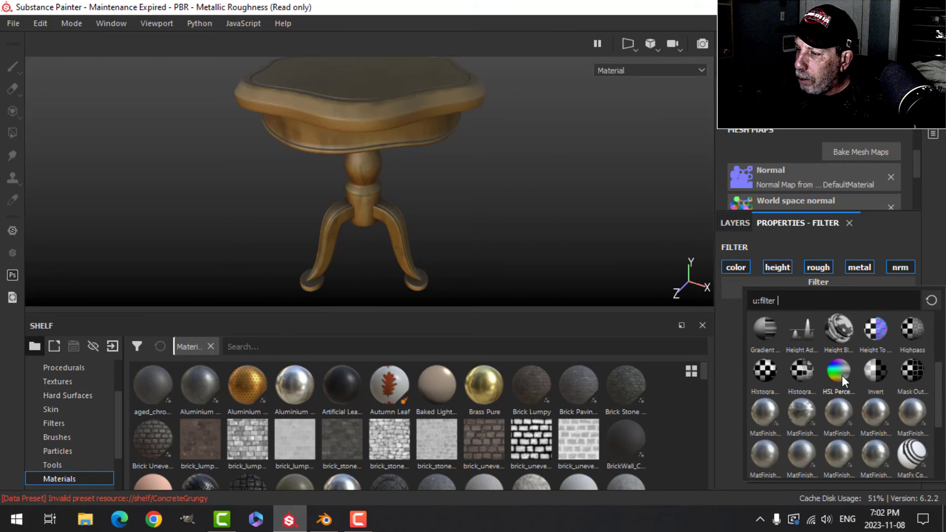
pyautogui.click(839, 373)
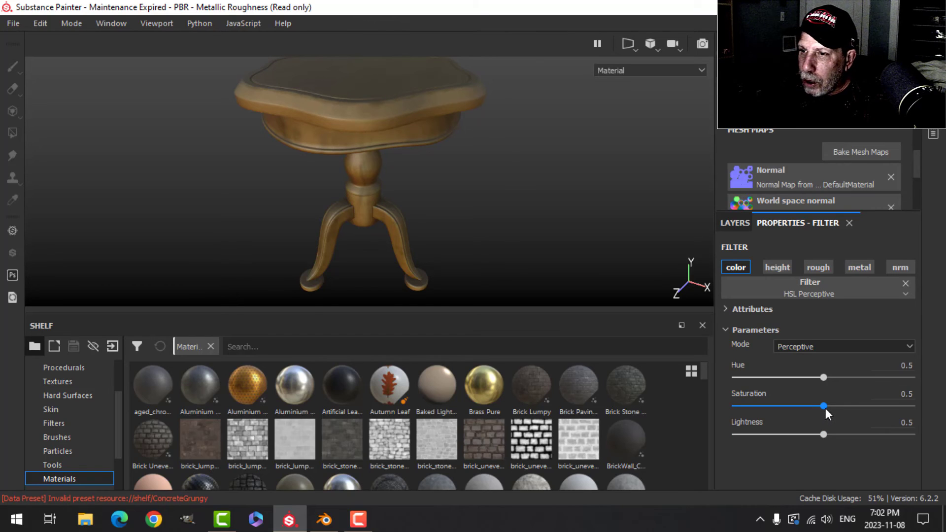
pyautogui.moveTo(826, 408); pyautogui.dragTo(841, 407)
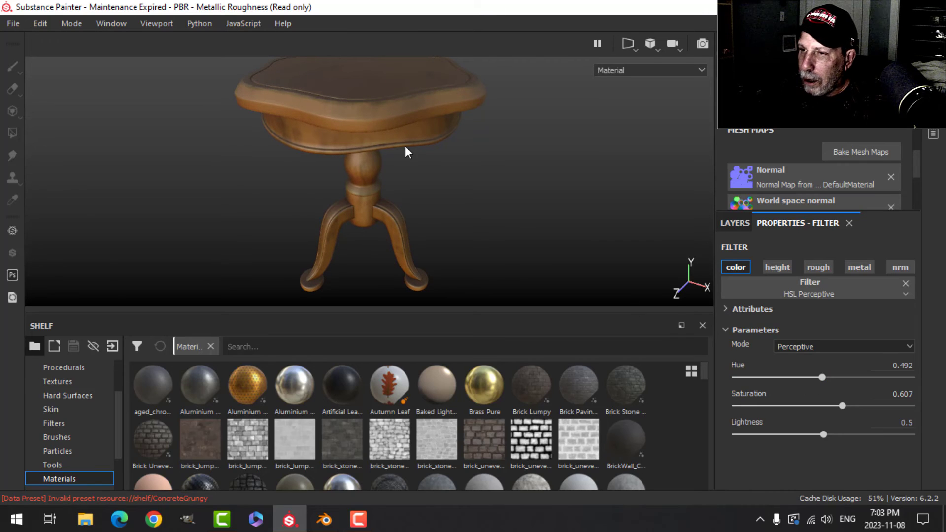
pyautogui.keyDown('alt'); pyautogui.moveTo(407, 152); pyautogui.dragTo(446, 135); pyautogui.keyUp('alt')
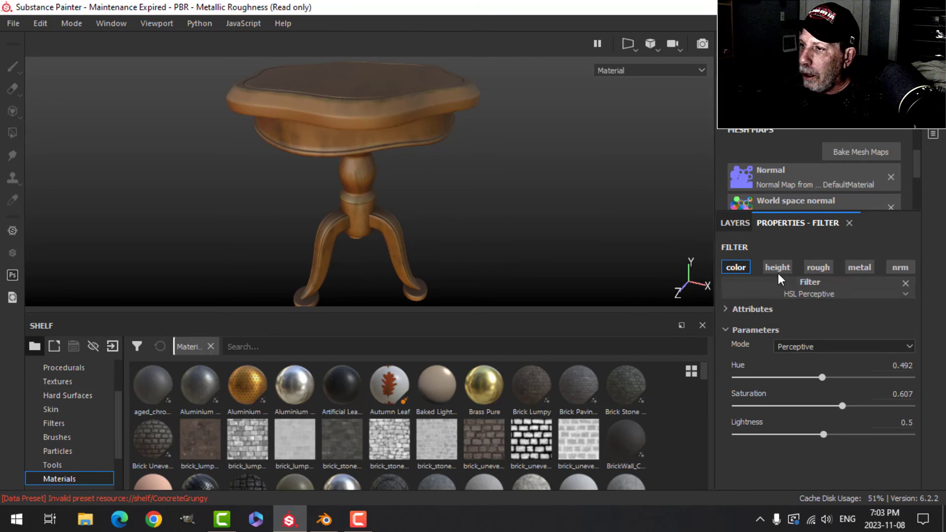
# Step: Lower Fill layer 2's roughness from 0.4342 to about 0.33
pyautogui.click(735, 223)
pyautogui.click(753, 347)
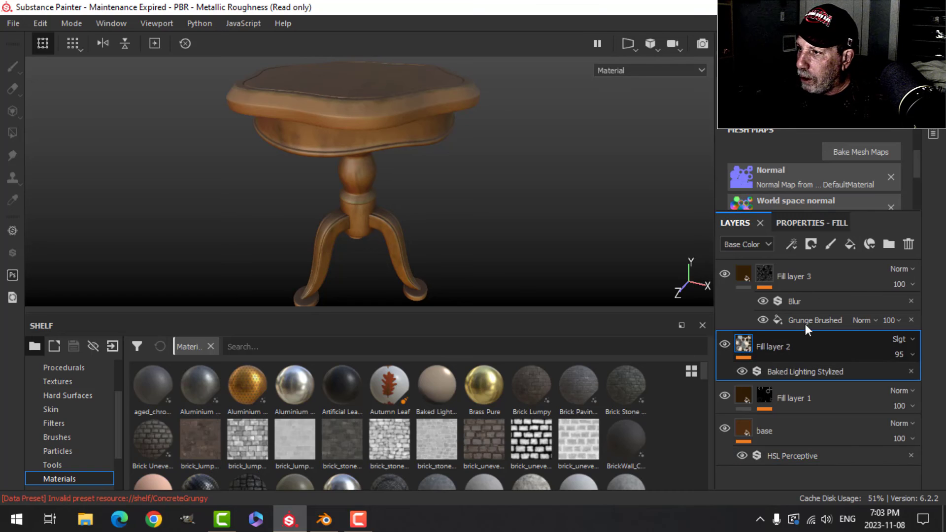
pyautogui.click(804, 224)
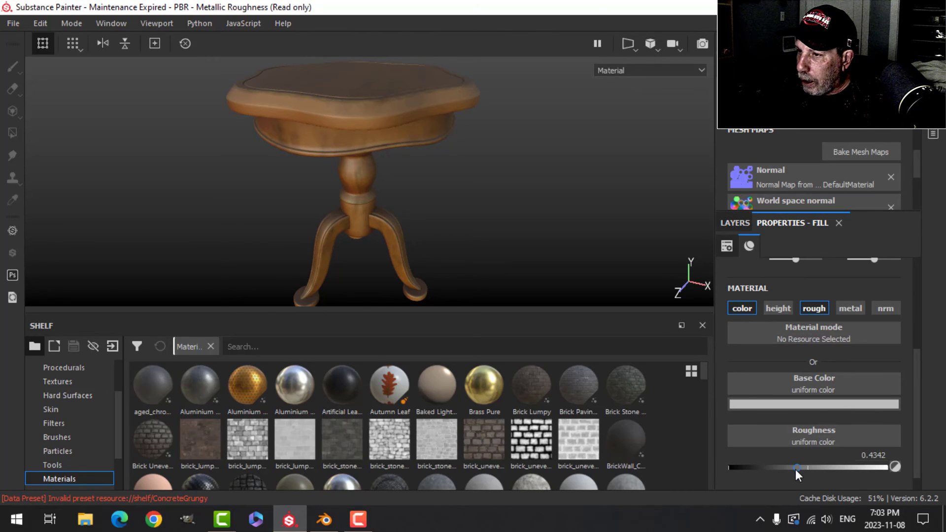
pyautogui.moveTo(795, 469); pyautogui.dragTo(784, 468)
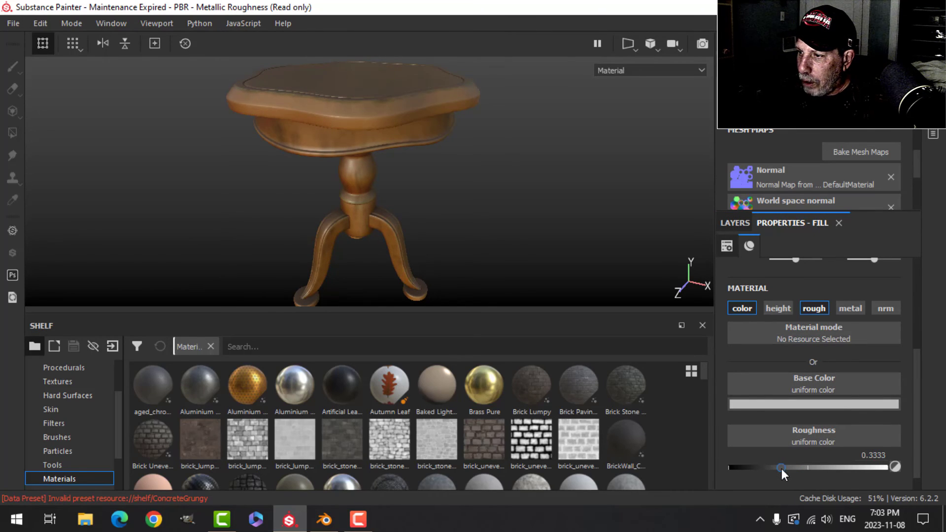
pyautogui.keyDown('alt'); pyautogui.moveTo(446, 215); pyautogui.dragTo(613, 230); pyautogui.keyUp('alt')
pyautogui.scroll(2, 424, 193)
pyautogui.scroll(-2, 424, 192)
# Step: Add Fill layer 4 without height, metal or normal, with roughness 1 and near-black colour
pyautogui.click(729, 222)
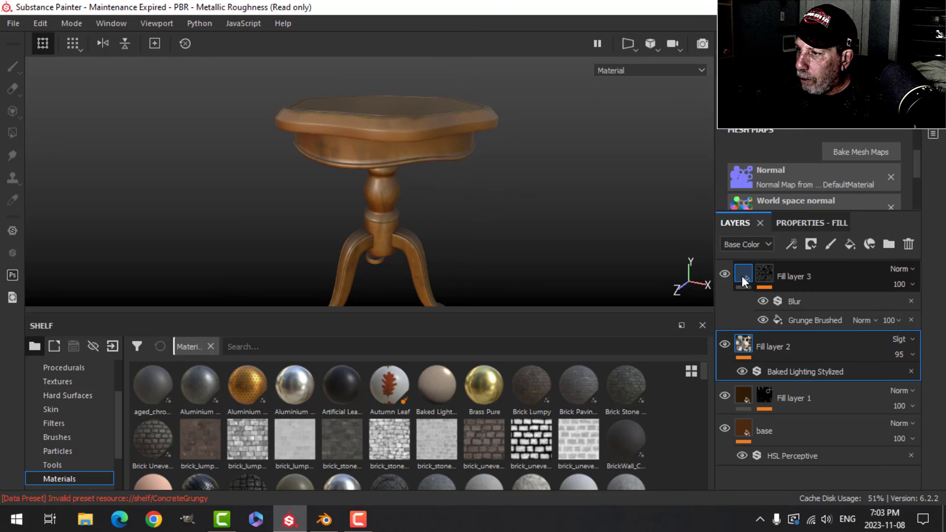
pyautogui.click(741, 276)
pyautogui.click(842, 269)
pyautogui.click(850, 243)
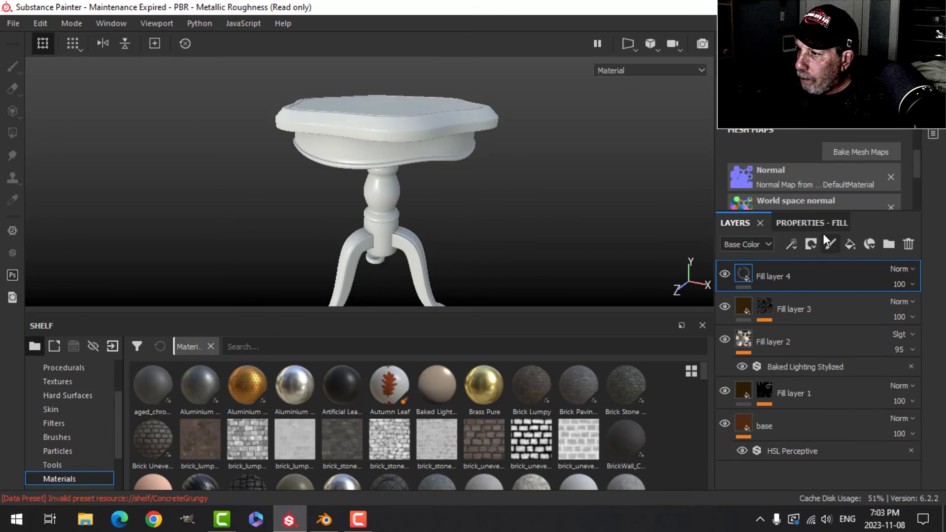
pyautogui.click(818, 223)
pyautogui.click(778, 308)
pyautogui.click(851, 308)
pyautogui.click(885, 308)
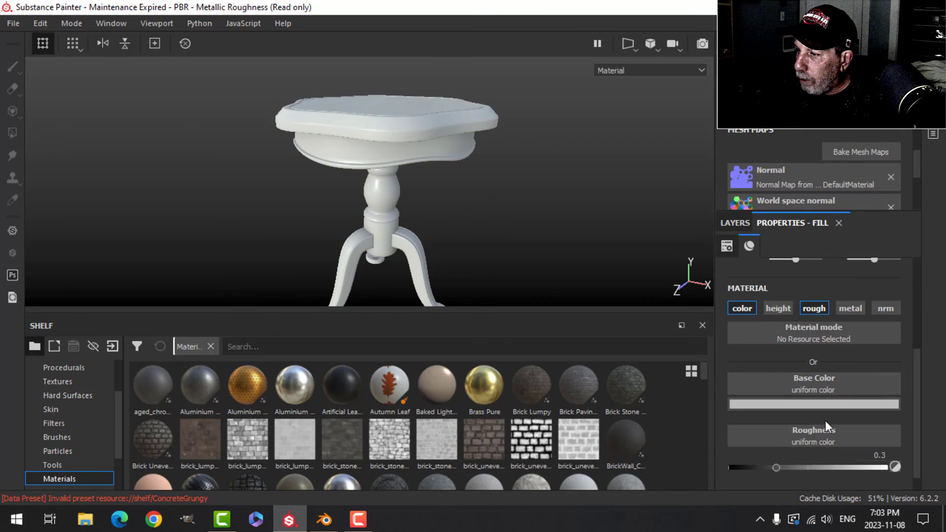
pyautogui.moveTo(777, 448); pyautogui.dragTo(906, 448)
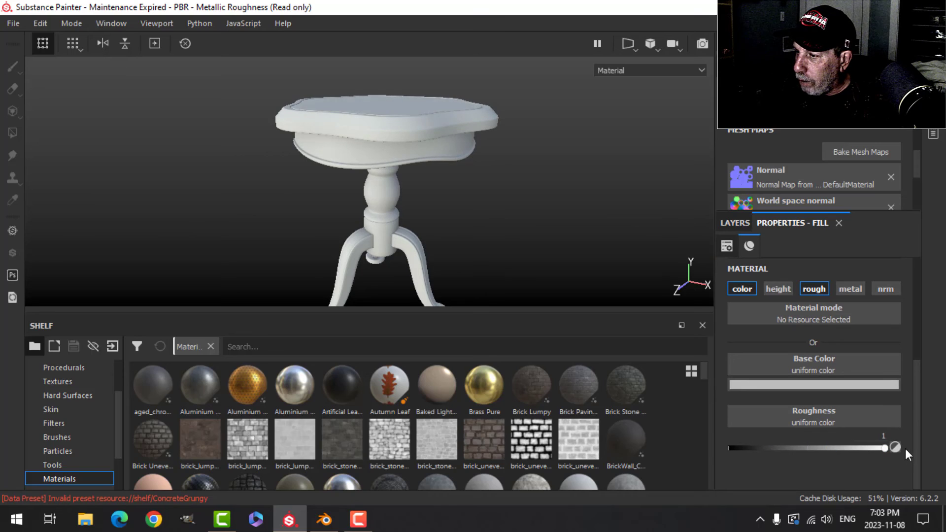
pyautogui.click(811, 384)
pyautogui.click(755, 336)
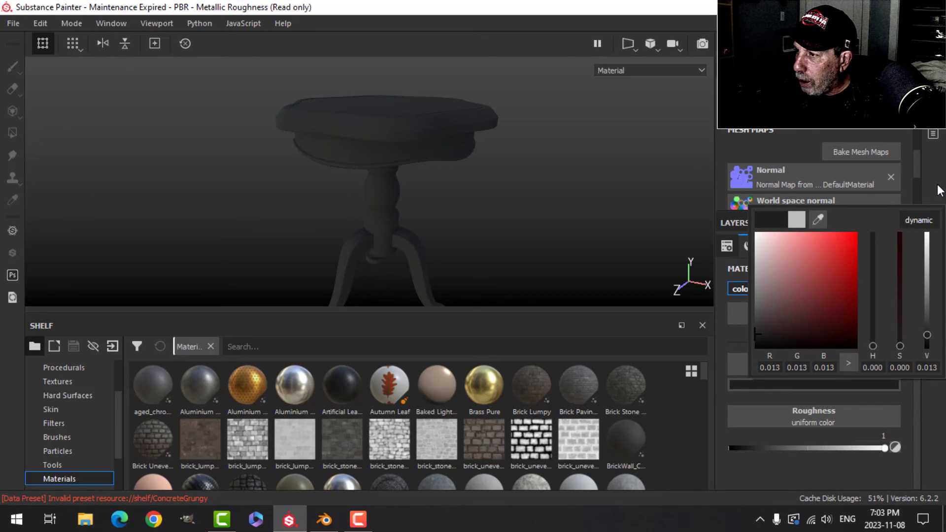
# Step: Give Fill layer 4 a black mask
pyautogui.click(739, 222)
pyautogui.click(811, 244)
pyautogui.click(817, 276)
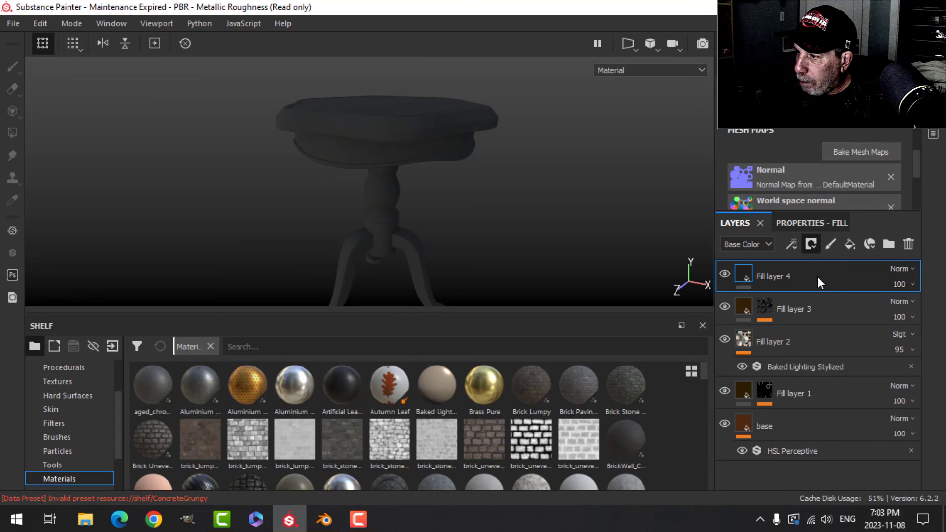
pyautogui.click(797, 247)
# Step: Add a Dirt generator to Fill layer 4's mask with Dirt Level lowered to 0.5
pyautogui.click(816, 262)
pyautogui.click(808, 224)
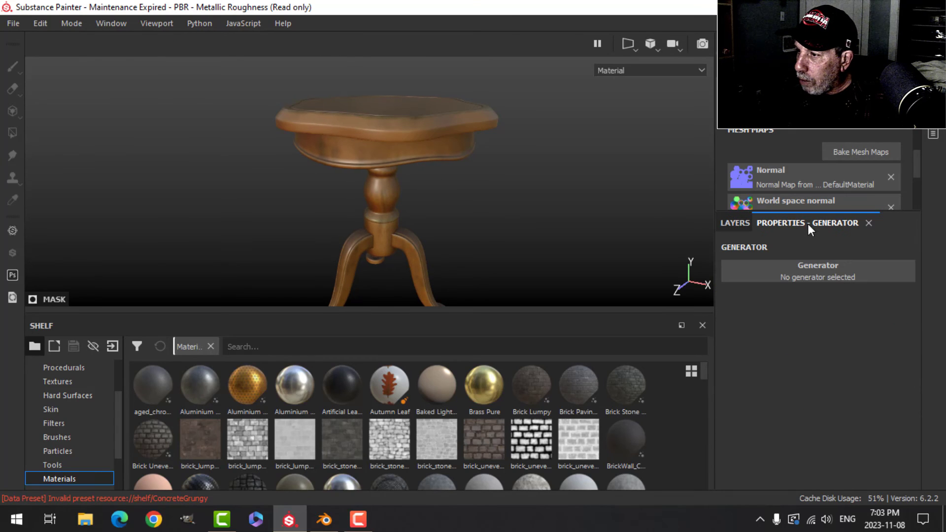
pyautogui.click(785, 273)
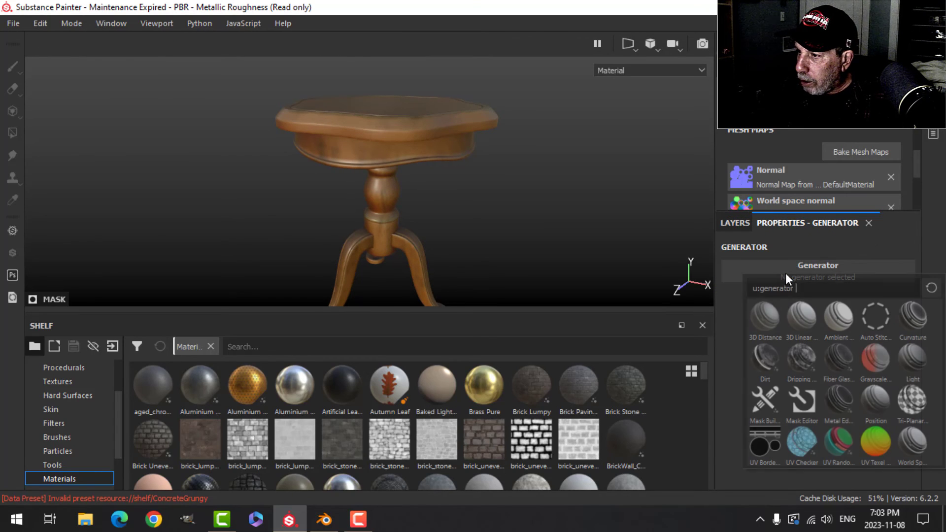
pyautogui.click(767, 357)
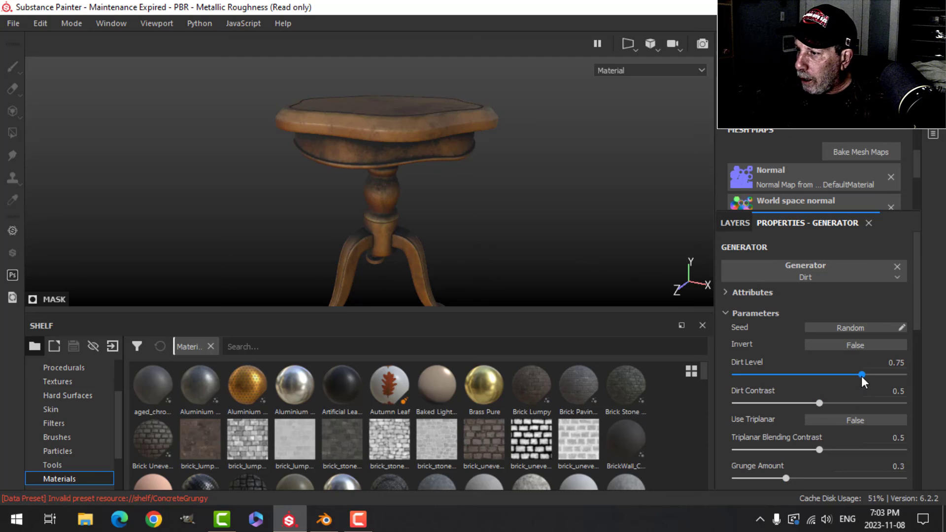
pyautogui.moveTo(861, 376); pyautogui.dragTo(818, 375)
pyautogui.scroll(5, 358, 247)
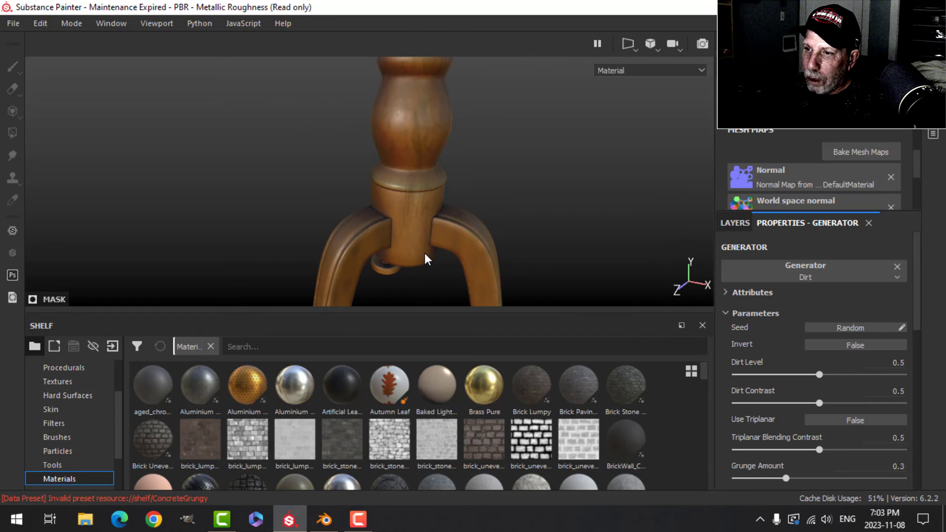
pyautogui.scroll(-4, 424, 253)
pyautogui.keyDown('alt'); pyautogui.moveTo(422, 195); pyautogui.dragTo(475, 217); pyautogui.keyUp('alt')
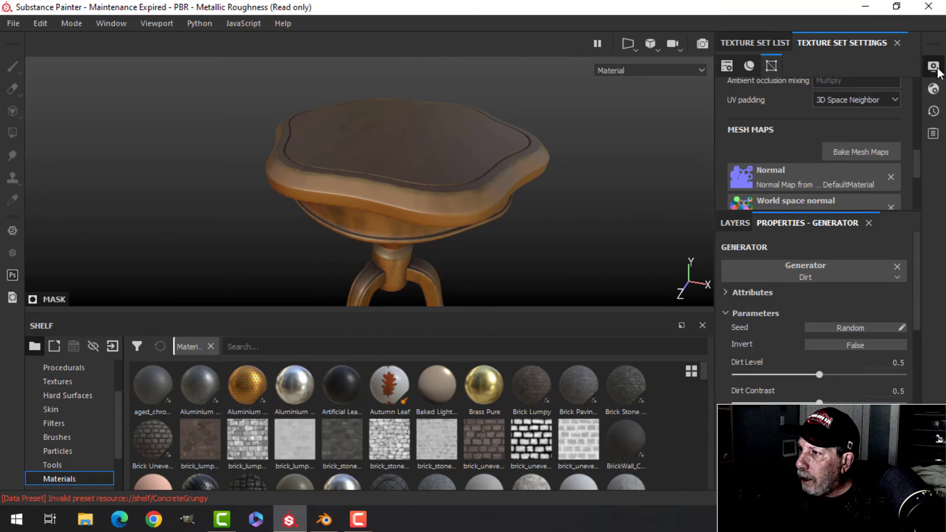
# Step: Switch the viewport environment map from panorama to Bonifacio Street
pyautogui.click(934, 68)
pyautogui.click(668, 121)
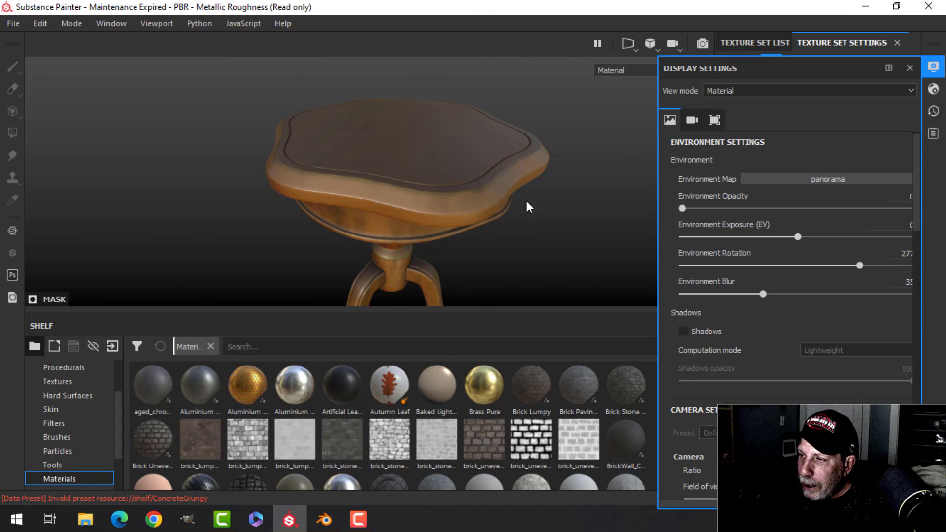
pyautogui.click(783, 180)
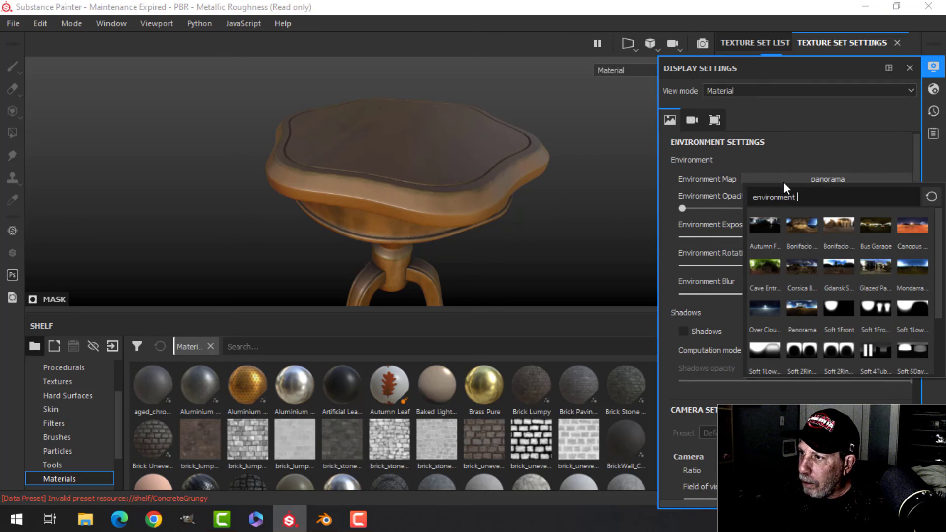
pyautogui.click(832, 228)
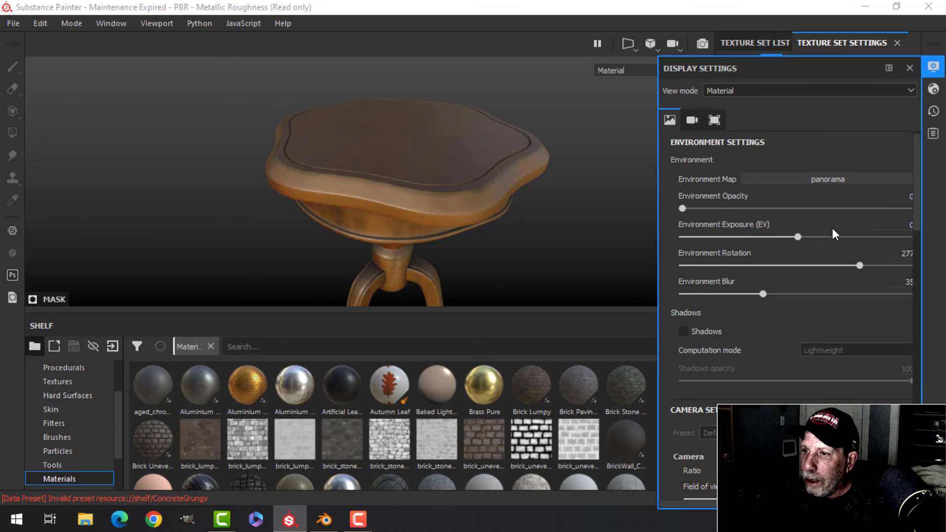
pyautogui.click(932, 69)
pyautogui.keyDown('alt'); pyautogui.moveTo(511, 207); pyautogui.dragTo(481, 169); pyautogui.keyUp('alt')
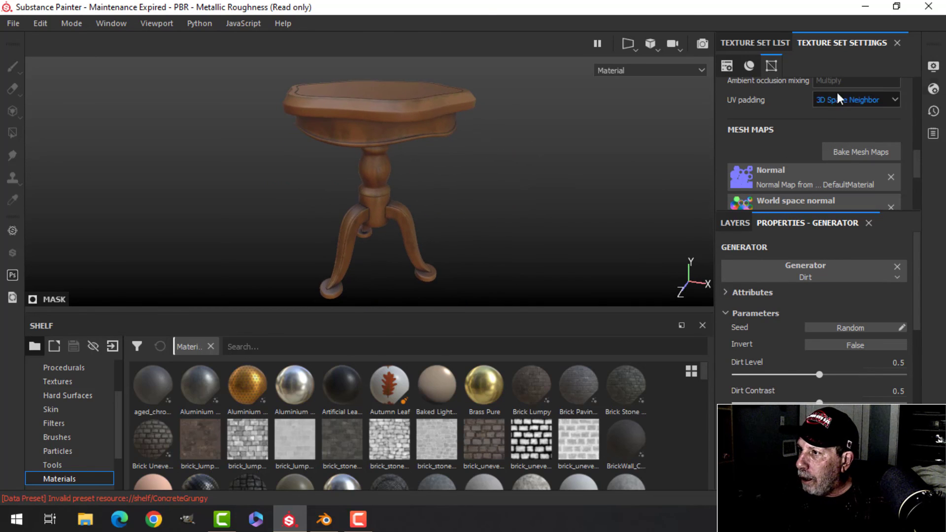
# Step: Change the texture set size from 1024 to 2048
pyautogui.moveTo(915, 165); pyautogui.dragTo(912, 113)
pyautogui.click(814, 115)
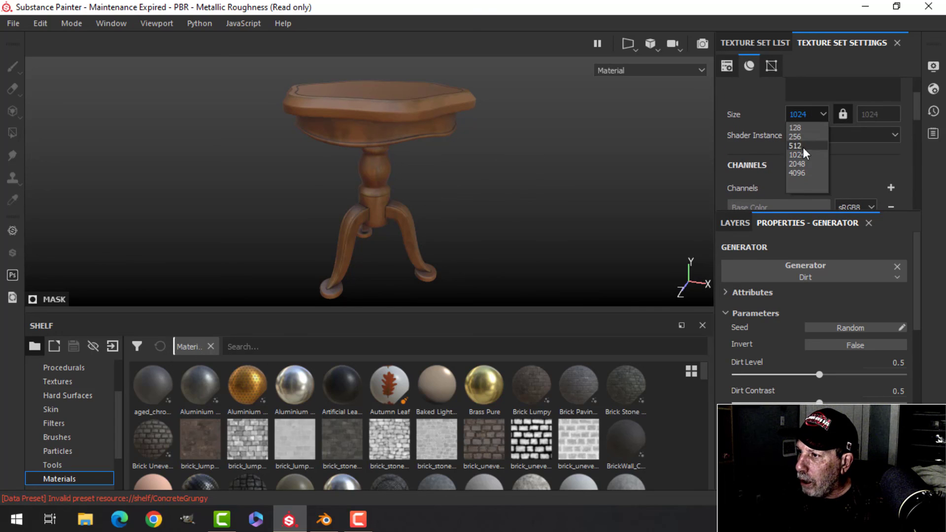
pyautogui.click(797, 164)
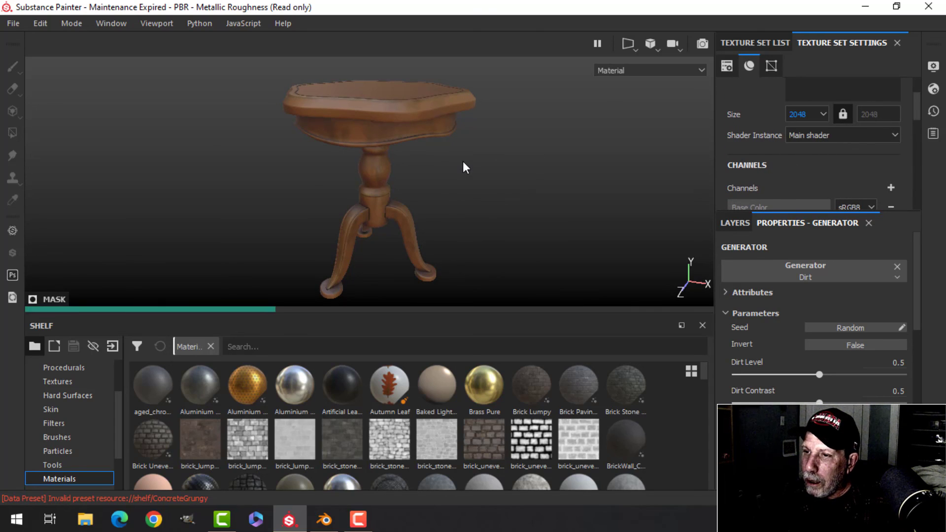
# Step: Hide the panels, then orbit and reframe the table with the environment lighting rotated
pyautogui.press('Tab')
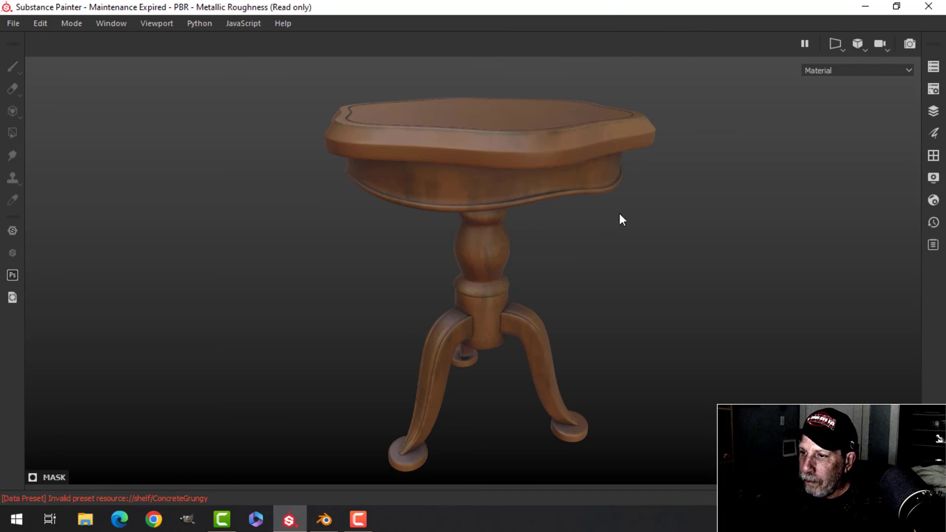
pyautogui.moveTo(554, 225)
pyautogui.keyDown('alt'); pyautogui.mouseDown()
pyautogui.moveTo(584, 258)
pyautogui.moveTo(570, 232)
pyautogui.mouseUp(); pyautogui.keyUp('alt')
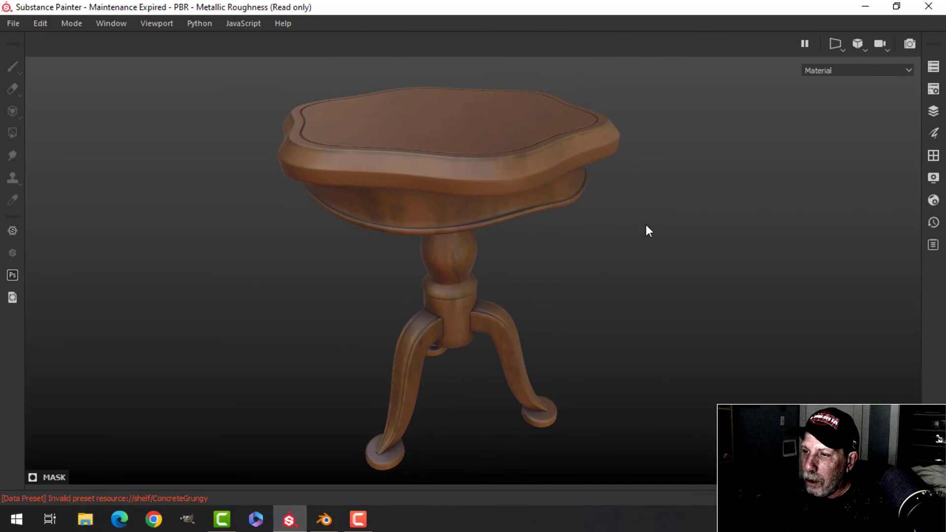
pyautogui.keyDown('shift'); pyautogui.moveTo(646, 228); pyautogui.dragTo(604, 237, button='right'); pyautogui.keyUp('shift')
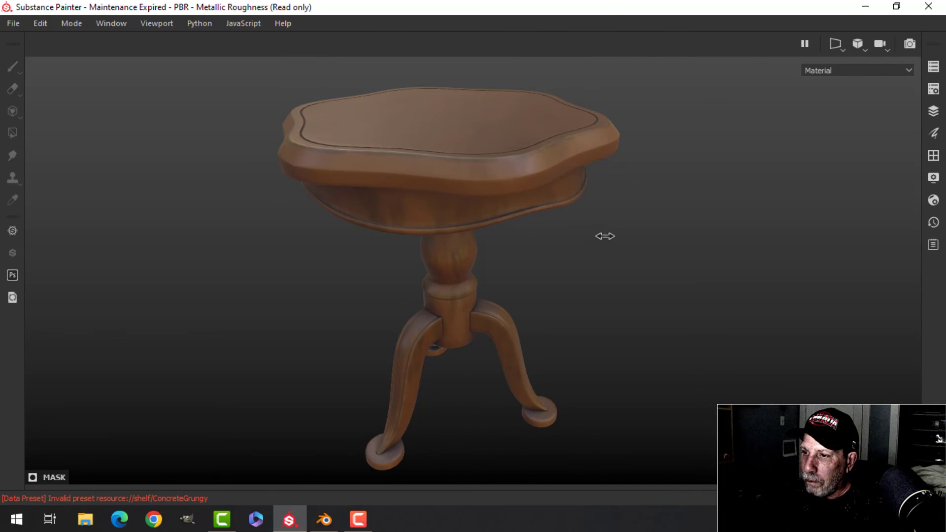
pyautogui.press('f')
pyautogui.keyDown('alt'); pyautogui.moveTo(611, 251); pyautogui.dragTo(549, 271); pyautogui.keyUp('alt')
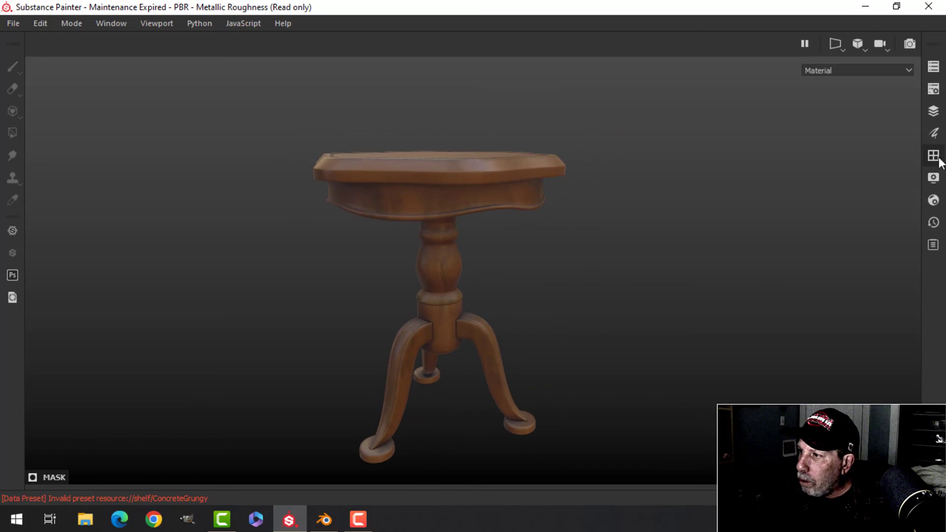
# Step: Set the Display Settings environment map to Bus Garage
pyautogui.click(934, 177)
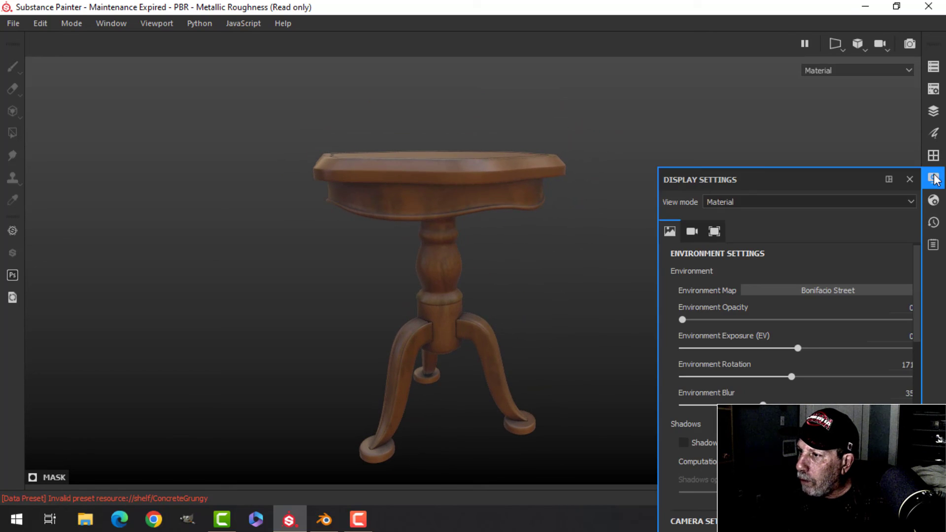
pyautogui.click(787, 290)
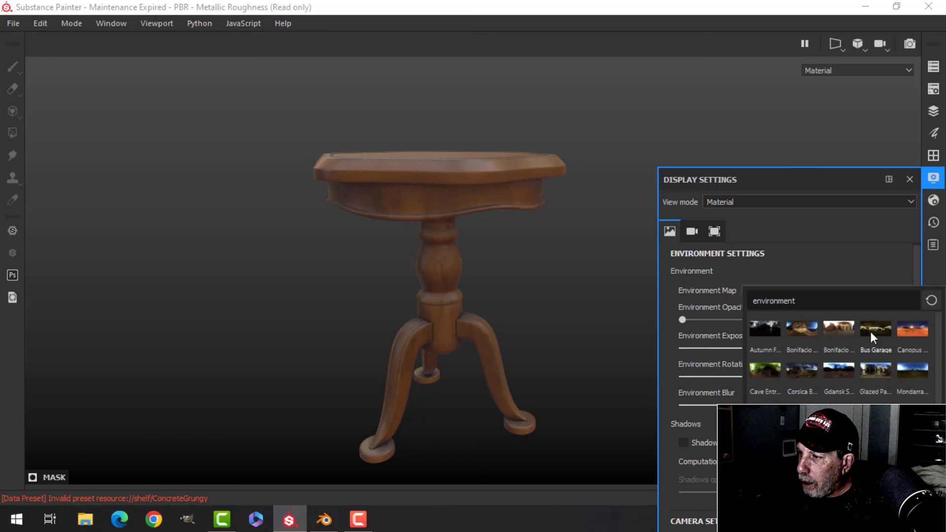
pyautogui.click(872, 329)
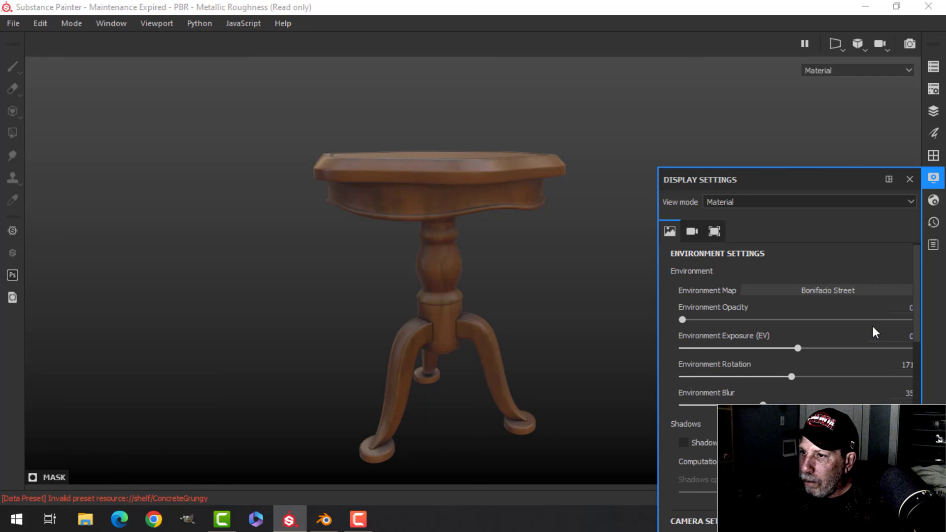
pyautogui.click(933, 178)
# Step: Orbit and zoom around the table to inspect its underside and top under Bus Garage lighting
pyautogui.keyDown('alt'); pyautogui.moveTo(483, 256); pyautogui.dragTo(562, 287); pyautogui.keyUp('alt')
pyautogui.scroll(2, 542, 285)
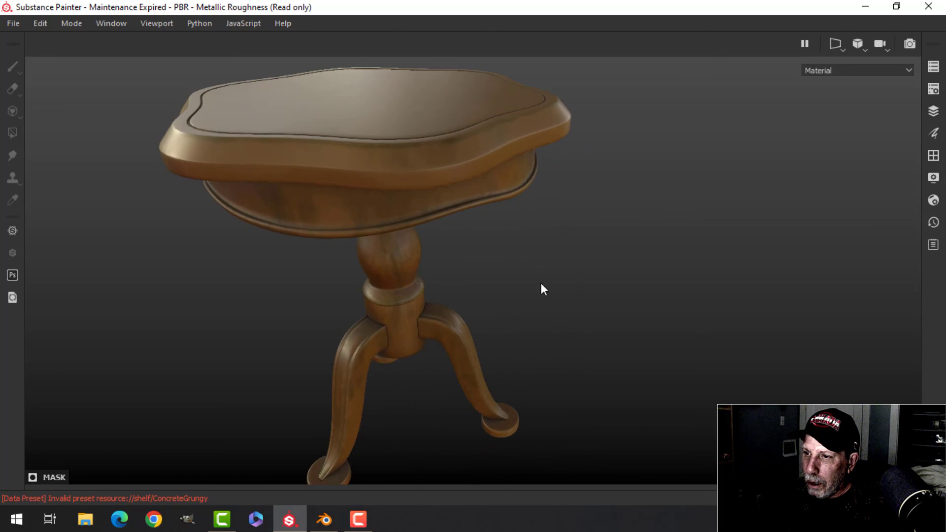
pyautogui.scroll(-2, 539, 282)
pyautogui.keyDown('alt'); pyautogui.moveTo(350, 268); pyautogui.dragTo(431, 289); pyautogui.keyUp('alt')
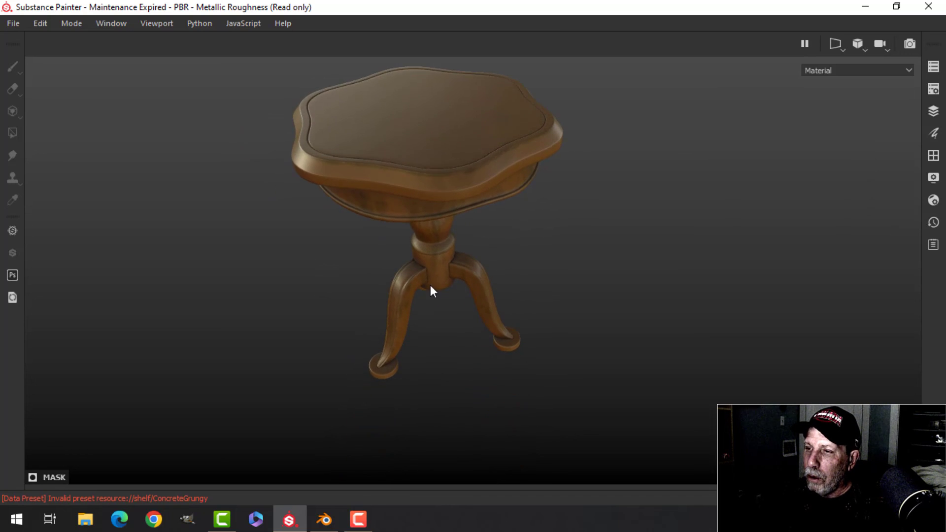
pyautogui.scroll(-3, 488, 264)
pyautogui.keyDown('alt'); pyautogui.moveTo(488, 264); pyautogui.dragTo(513, 266); pyautogui.keyUp('alt')
pyautogui.scroll(3, 484, 247)
pyautogui.scroll(-2, 513, 266)
pyautogui.keyDown('alt'); pyautogui.moveTo(513, 266); pyautogui.dragTo(532, 216, button='middle'); pyautogui.keyUp('alt')
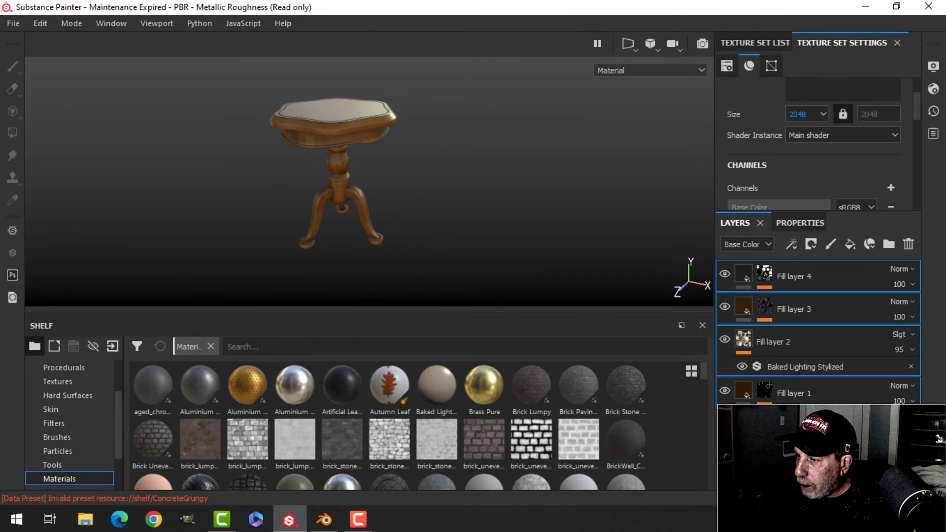
# Step: Group the fill layers with Ctrl+G, collapse the folder, and rename it 'Wood Stylized'
pyautogui.click(812, 338)
pyautogui.hotkey('ctrl', 'g')
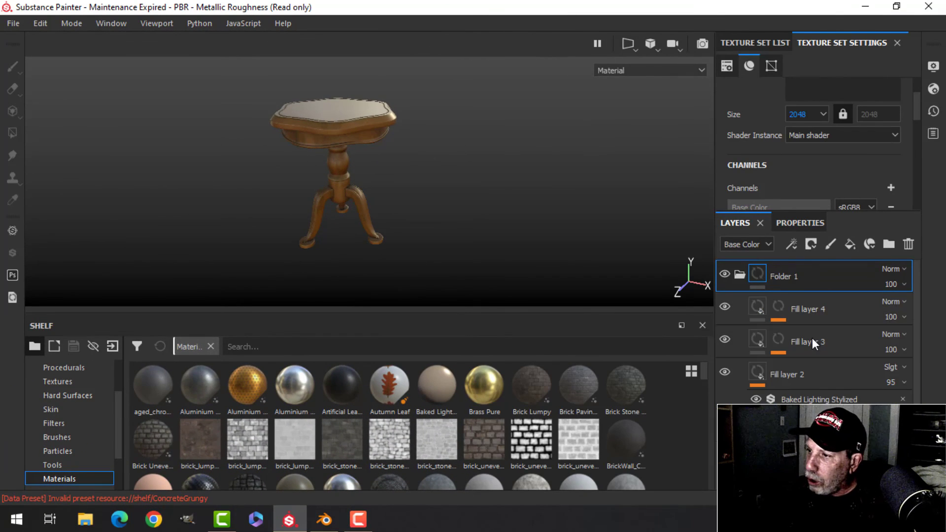
pyautogui.click(739, 279)
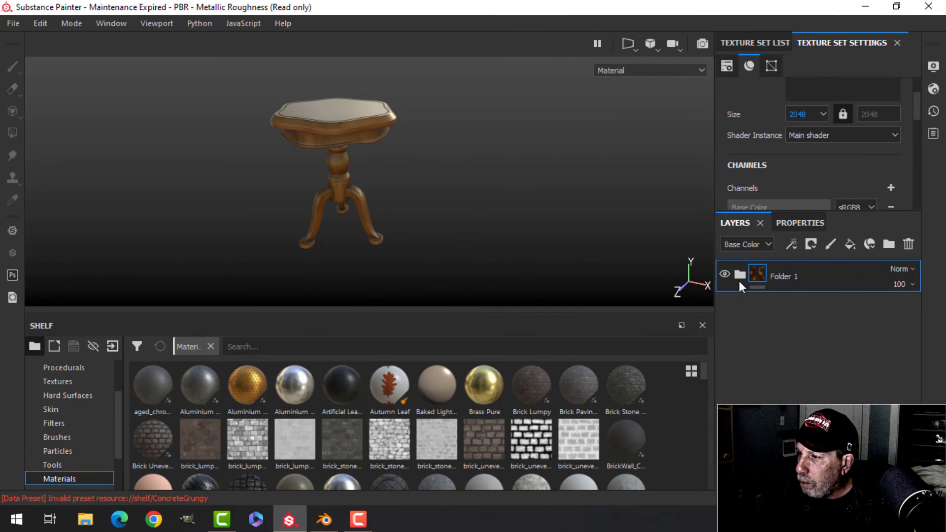
pyautogui.doubleClick(787, 277)
pyautogui.write('W')
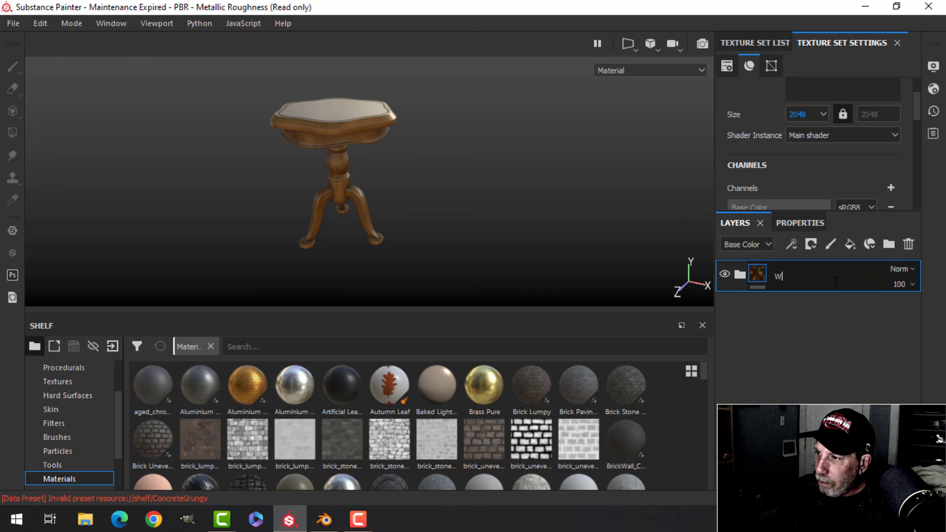
pyautogui.write('ood Stylize')
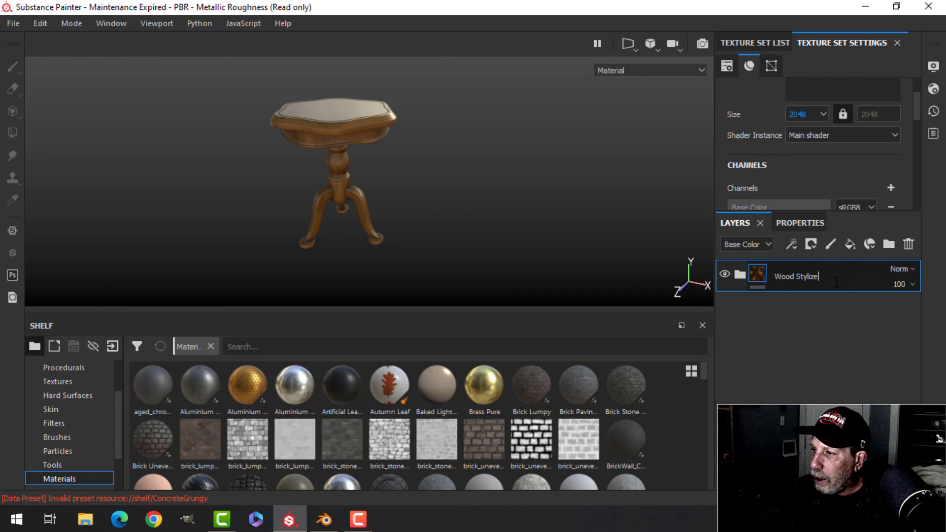
pyautogui.write('d')
pyautogui.press('Return')
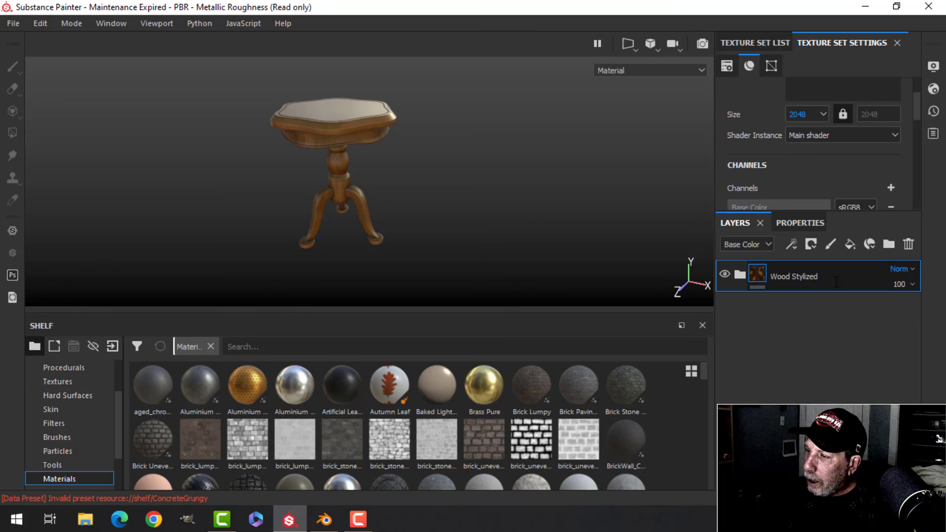
# Step: Create a smart material from the Wood Stylized folder
pyautogui.rightClick(834, 282)
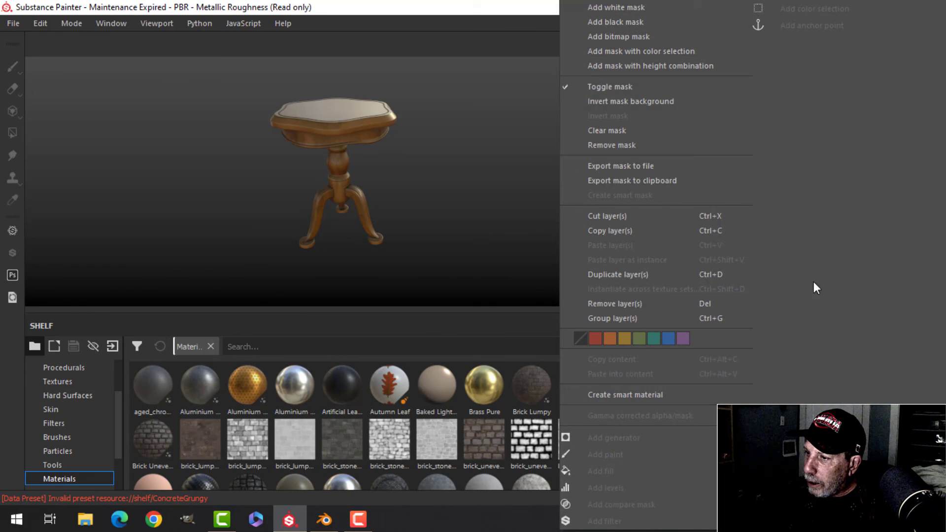
pyautogui.click(632, 394)
pyautogui.keyDown('alt'); pyautogui.moveTo(449, 200); pyautogui.dragTo(519, 199); pyautogui.keyUp('alt')
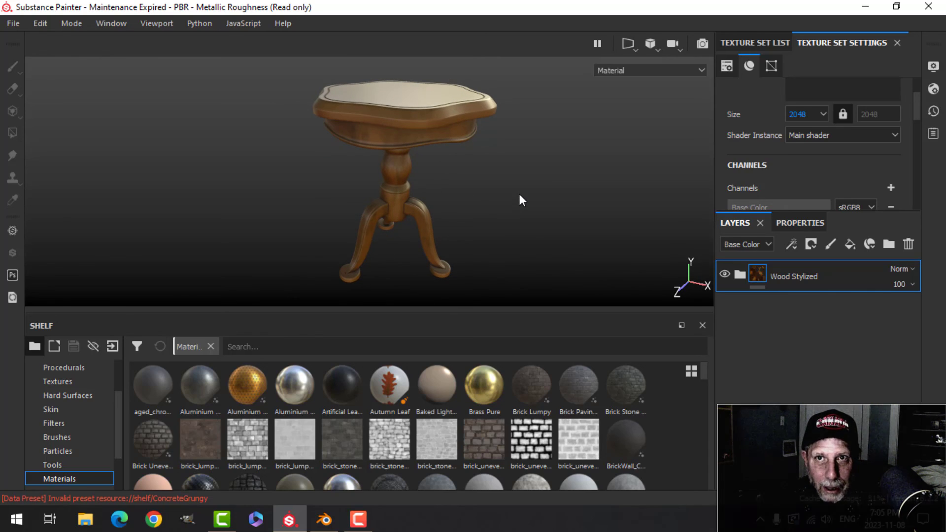